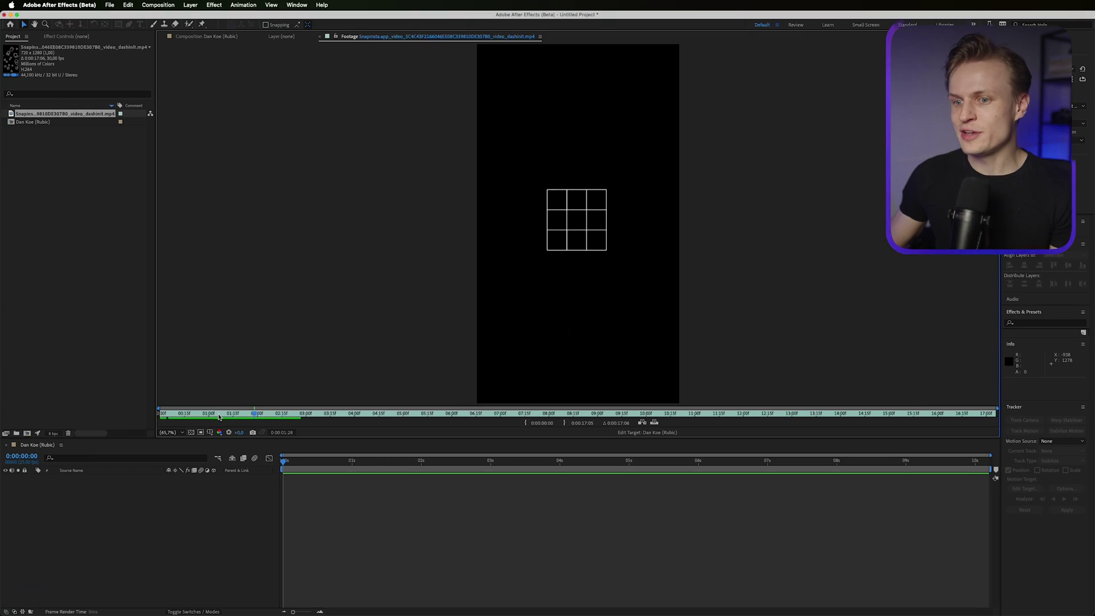
# Step: Scrub through the reference footage to examine how the wireframe cube moves and rotates
pyautogui.moveTo(200, 417); pyautogui.dragTo(409, 443)
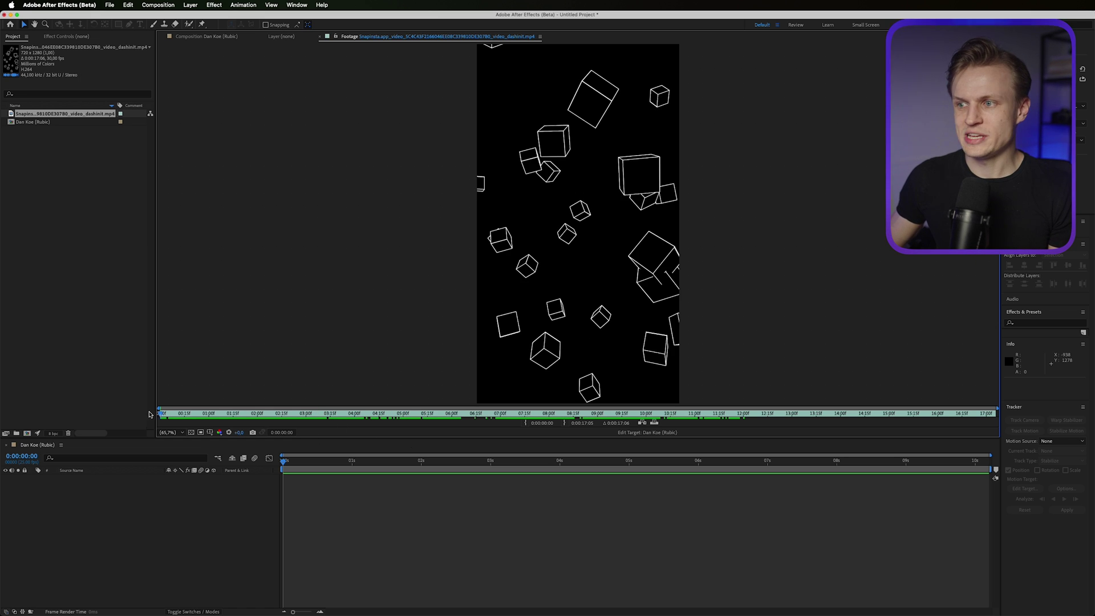
pyautogui.moveTo(161, 415)
pyautogui.mouseDown()
pyautogui.moveTo(216, 408)
pyautogui.moveTo(493, 431)
pyautogui.moveTo(676, 407)
pyautogui.moveTo(745, 426)
pyautogui.moveTo(819, 423)
pyautogui.moveTo(654, 405)
pyautogui.moveTo(967, 415)
pyautogui.moveTo(713, 441)
pyautogui.moveTo(281, 417)
pyautogui.moveTo(412, 413)
pyautogui.moveTo(430, 415)
pyautogui.moveTo(177, 423)
pyautogui.mouseUp()
pyautogui.click(232, 528)
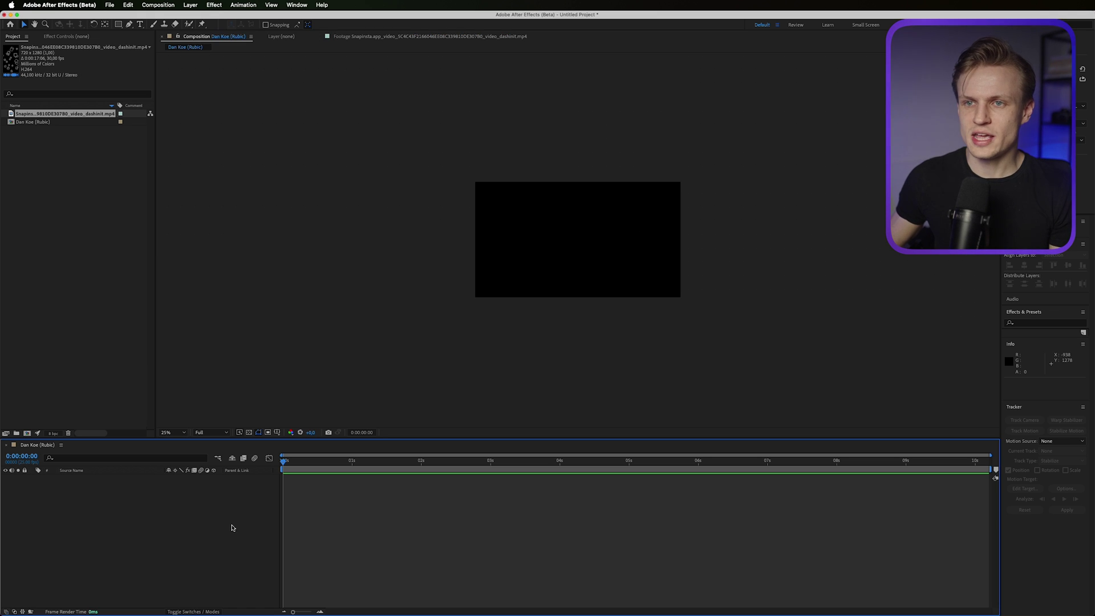
# Step: Create a new composition from the Social Media Portrait HD preset, 1080x1920 at 30 fps
pyautogui.click(158, 5)
pyautogui.click(66, 181)
pyautogui.rightClick(69, 136)
pyautogui.click(80, 141)
pyautogui.click(451, 238)
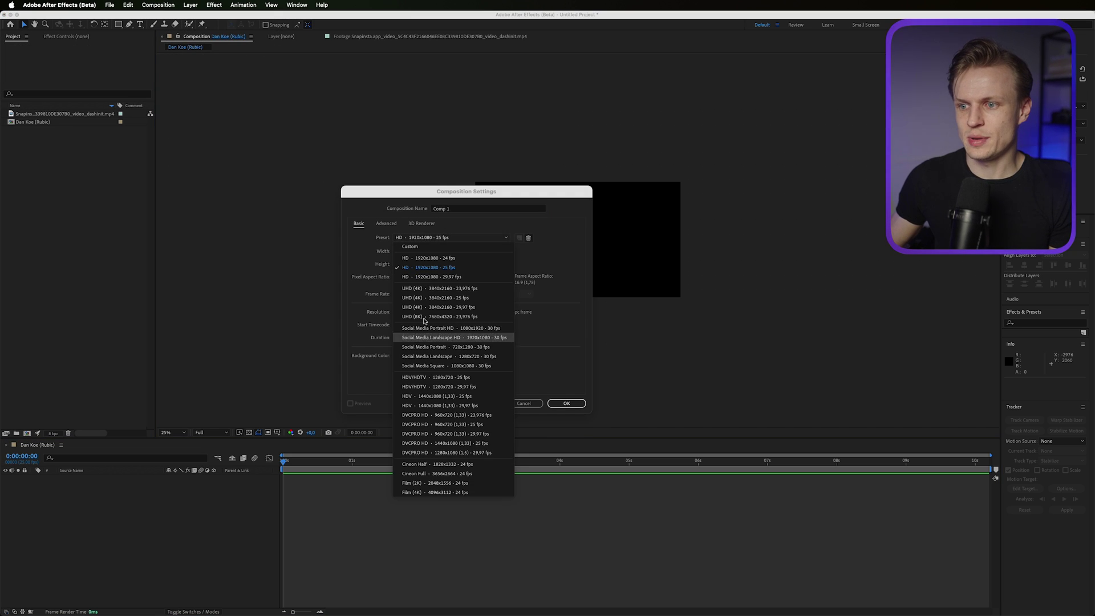
pyautogui.click(500, 329)
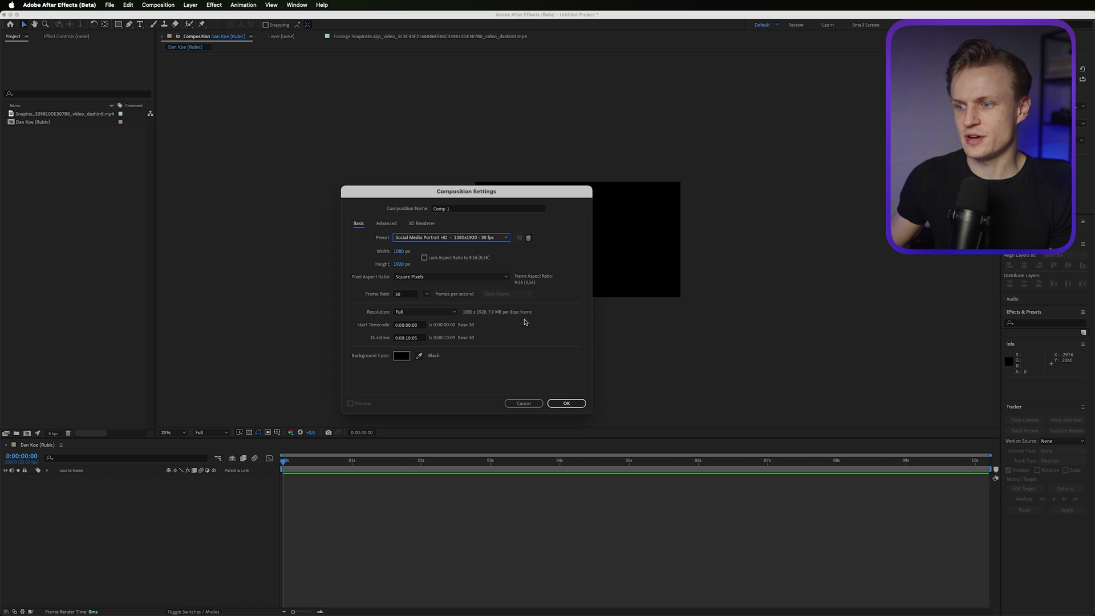
pyautogui.click(558, 406)
pyautogui.scroll(2, 569, 159)
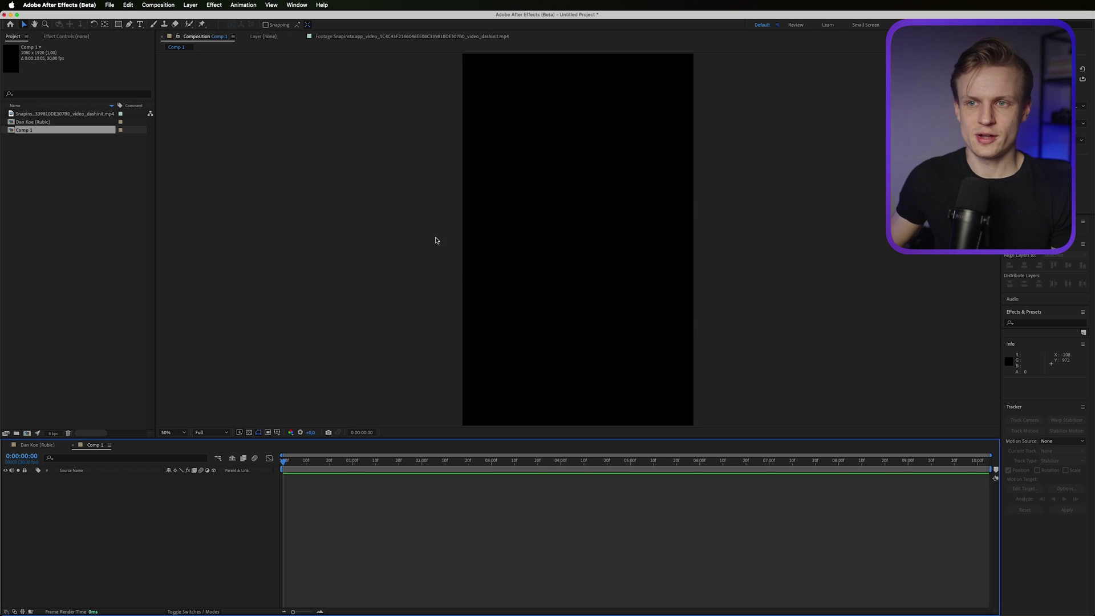
# Step: Add a white solid layer measuring 200 px by 200 px to the new composition
pyautogui.click(190, 5)
pyautogui.moveTo(198, 19)
pyautogui.click(291, 27)
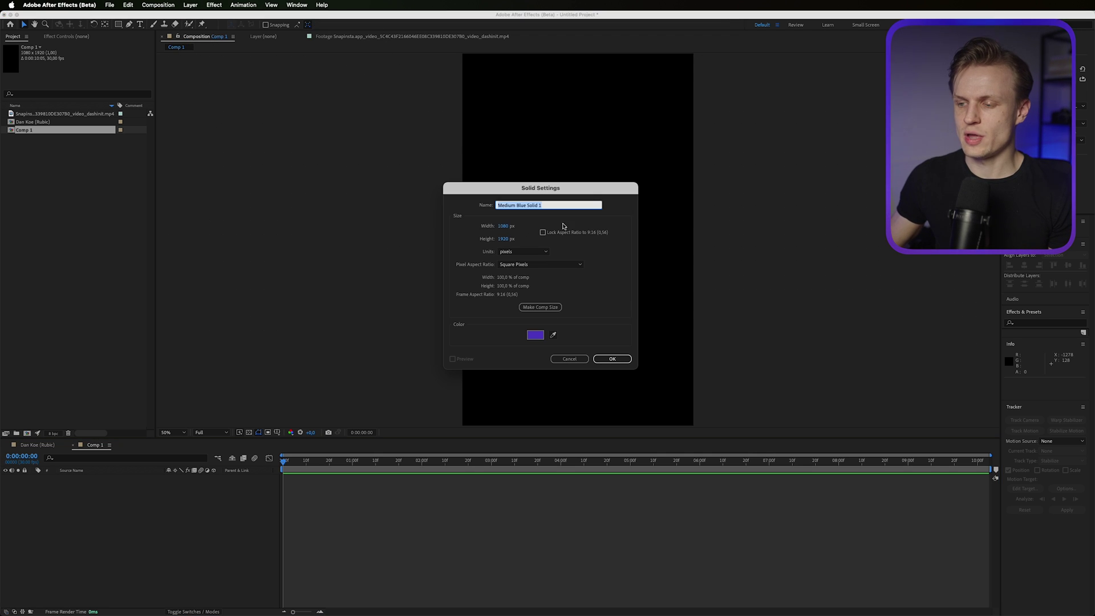
pyautogui.click(535, 335)
pyautogui.moveTo(803, 256); pyautogui.dragTo(702, 228)
pyautogui.press('Return')
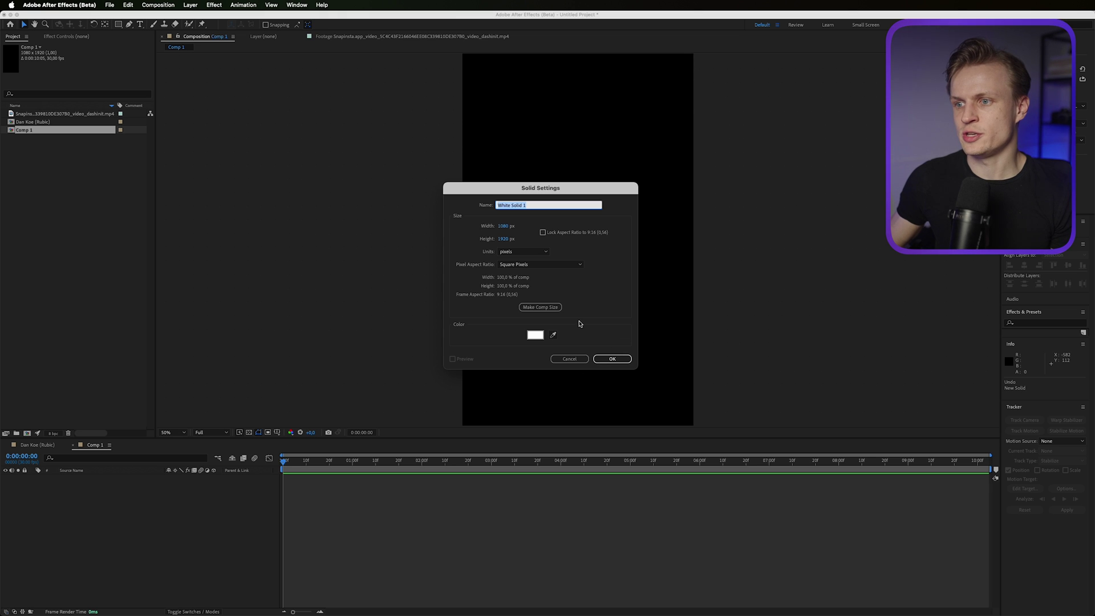
pyautogui.click(508, 227)
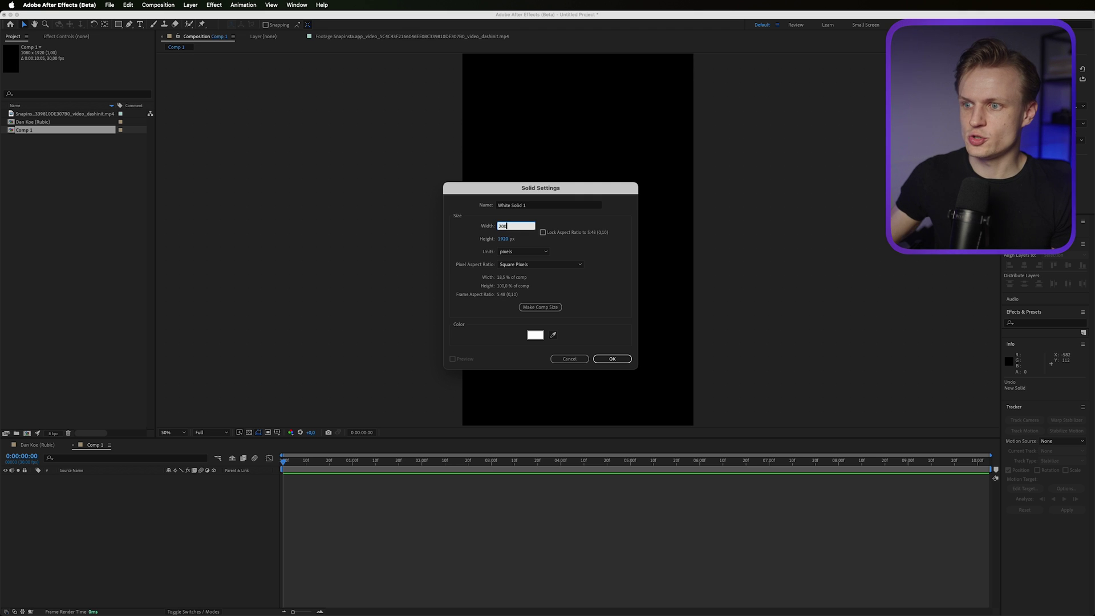
pyautogui.click(508, 240)
pyautogui.write('2')
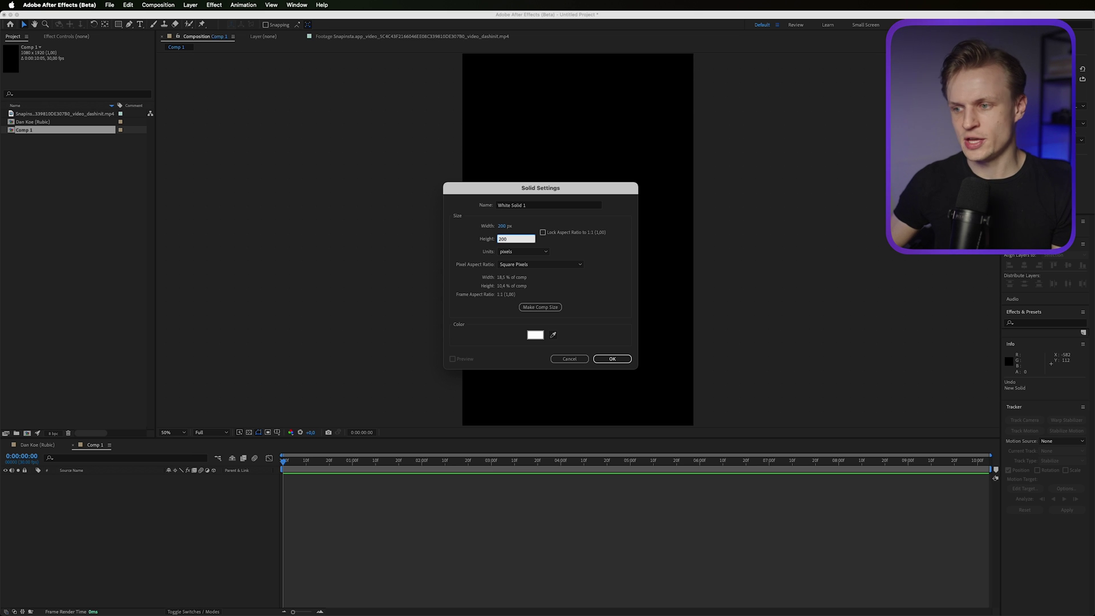
pyautogui.press('Return')
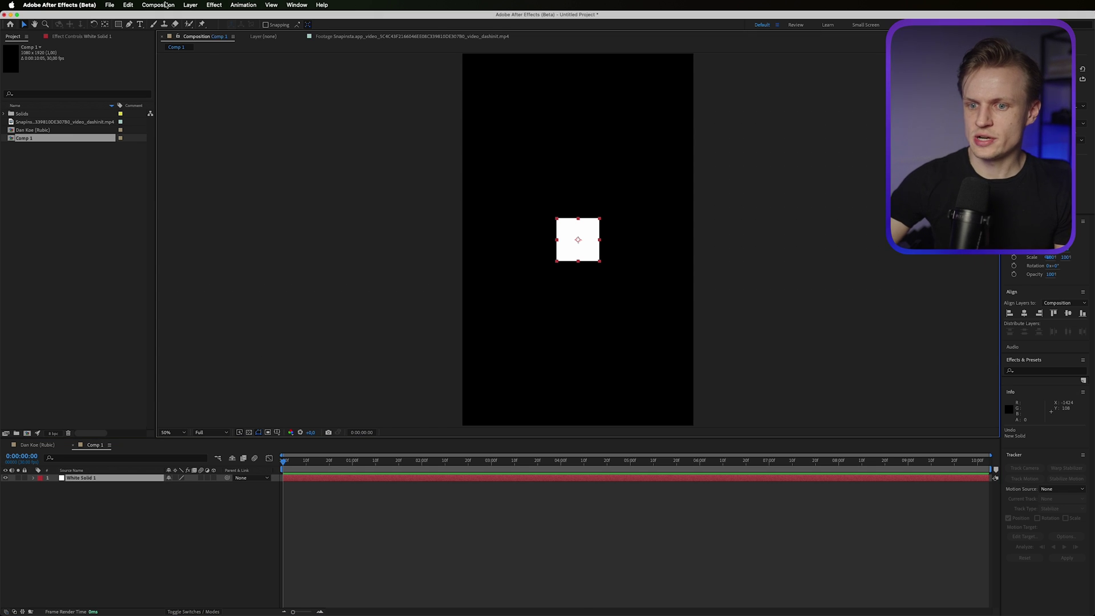
# Step: Resize the white solid to a width of 100 px and a height of 100 px
pyautogui.press('super+shift+y')
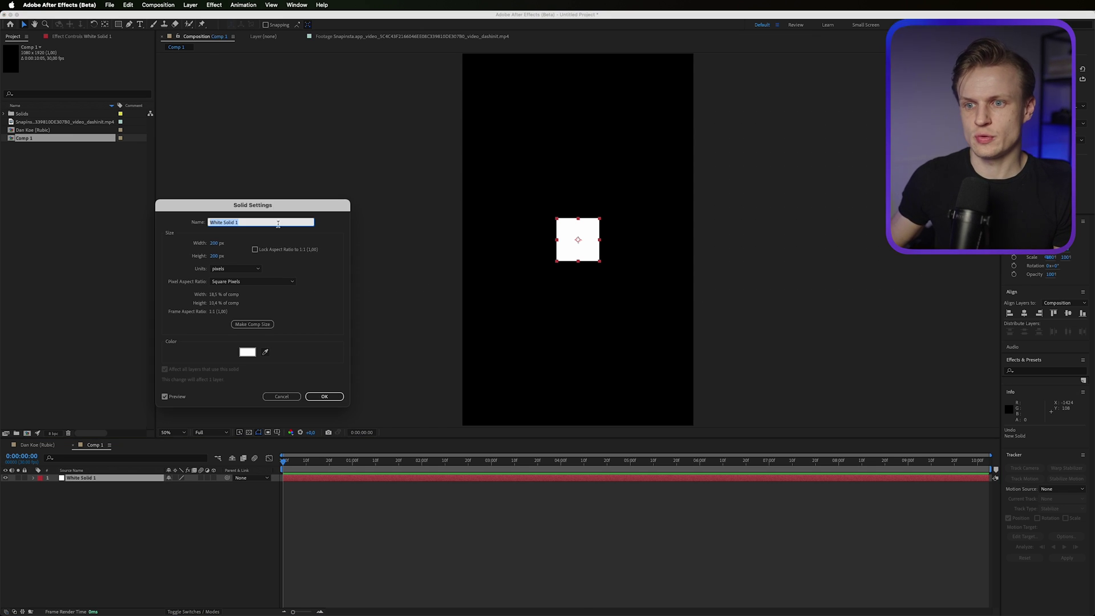
pyautogui.click(216, 244)
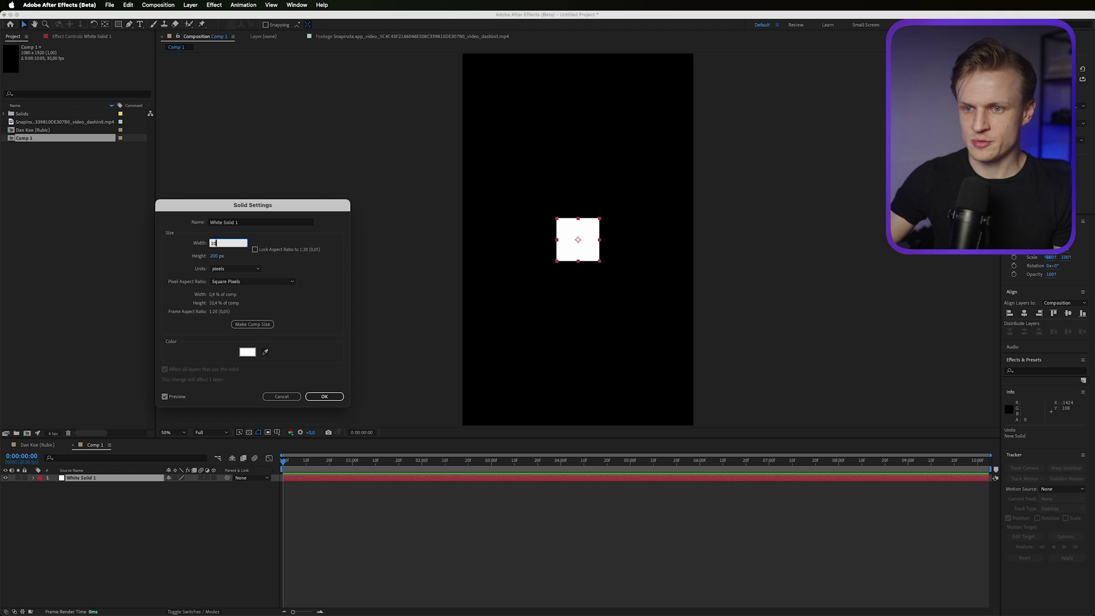
pyautogui.click(217, 255)
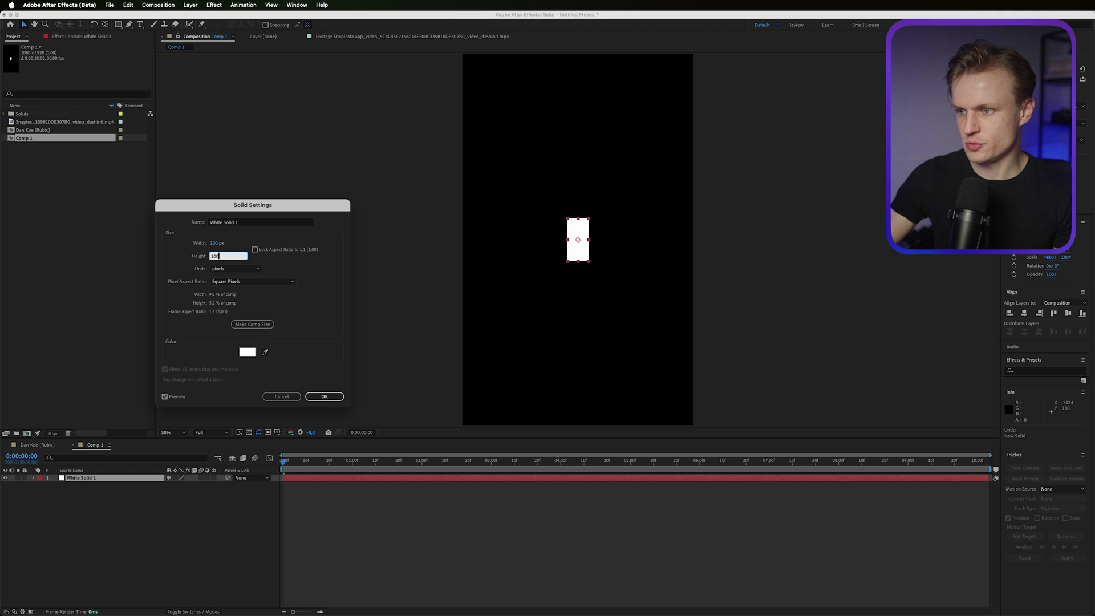
pyautogui.write('100')
pyautogui.press('Return')
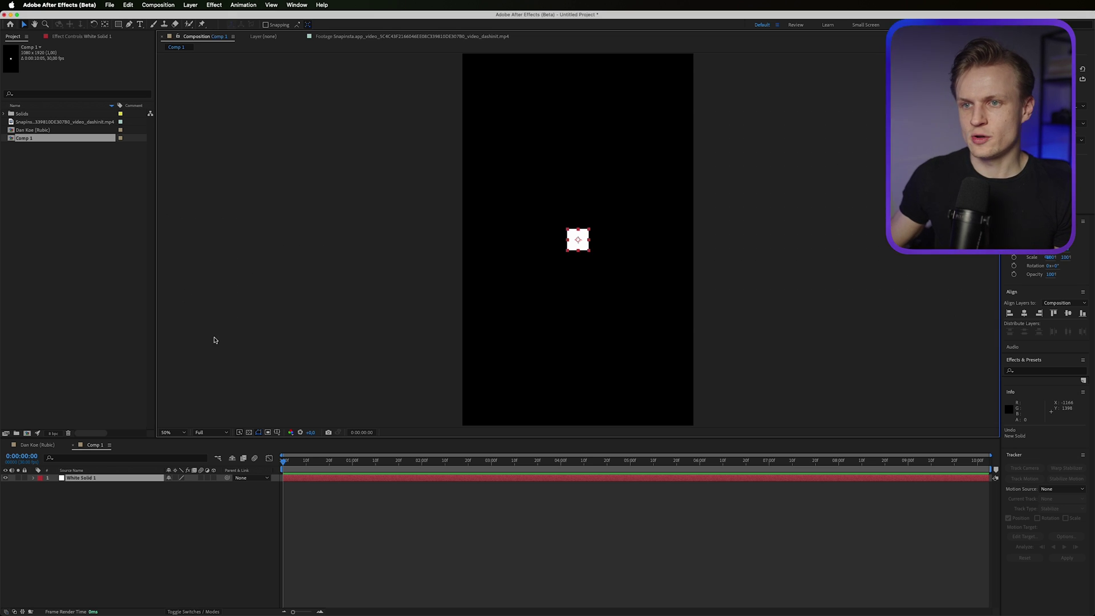
# Step: Make the white solid a 3D layer and switch the composition's renderer to Classic 3D
pyautogui.press('.')
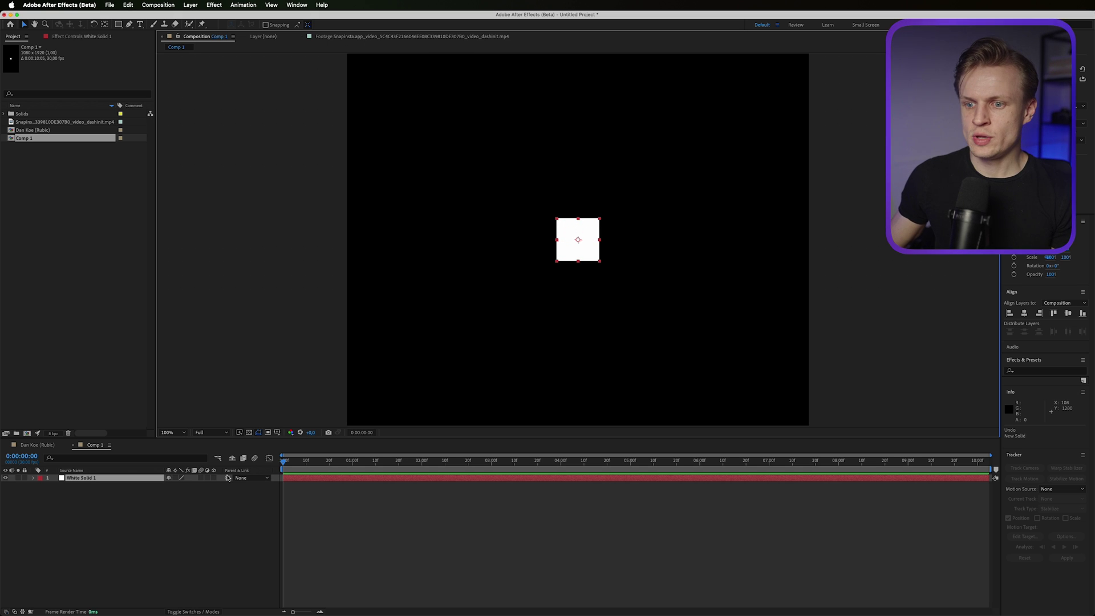
pyautogui.click(214, 478)
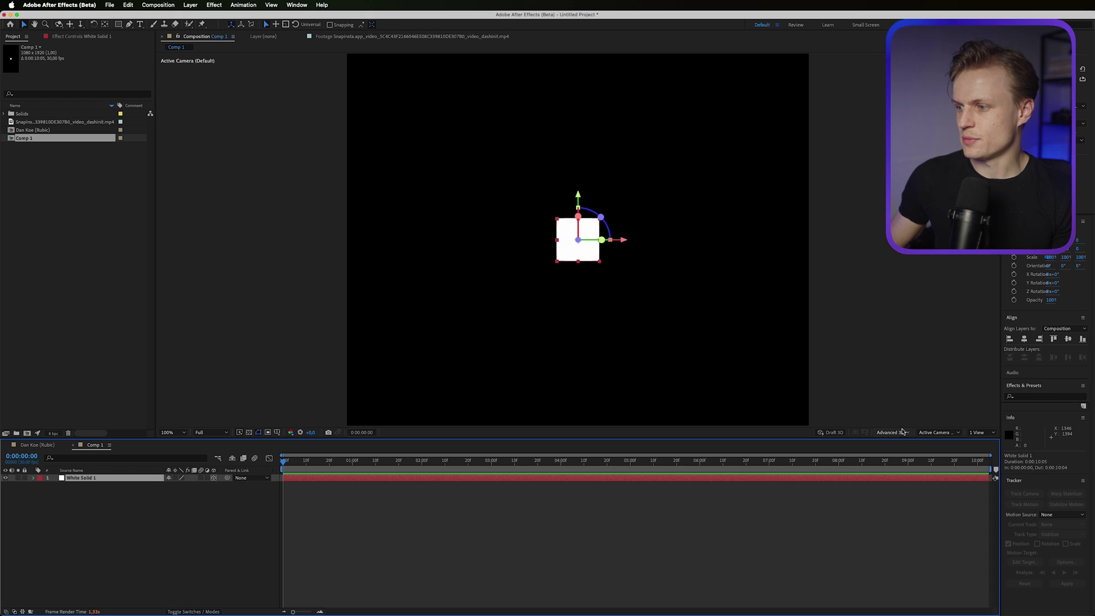
pyautogui.click(902, 432)
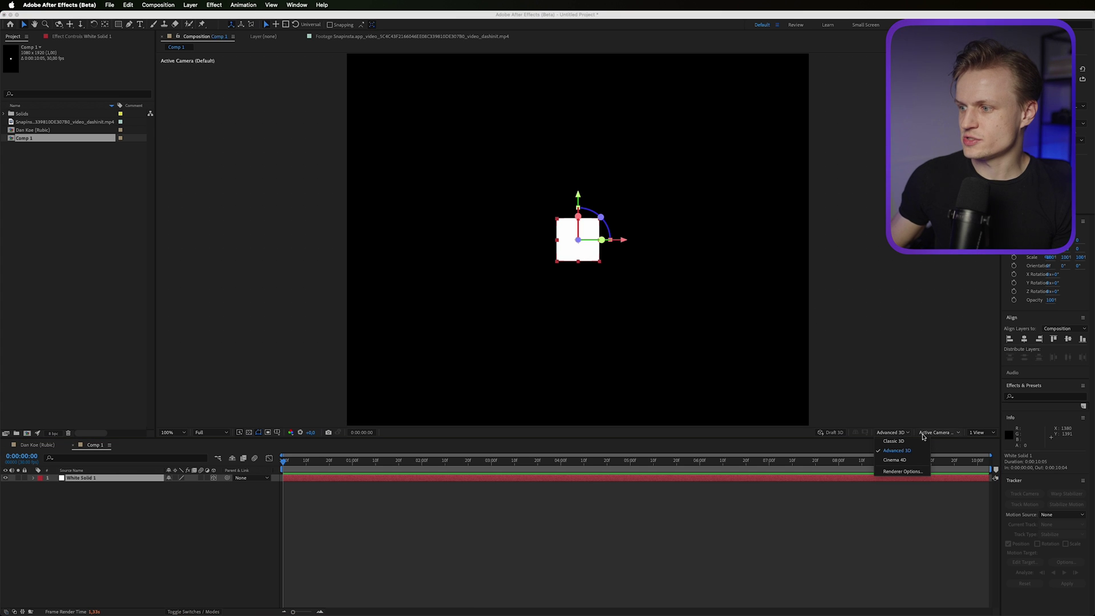
pyautogui.click(893, 441)
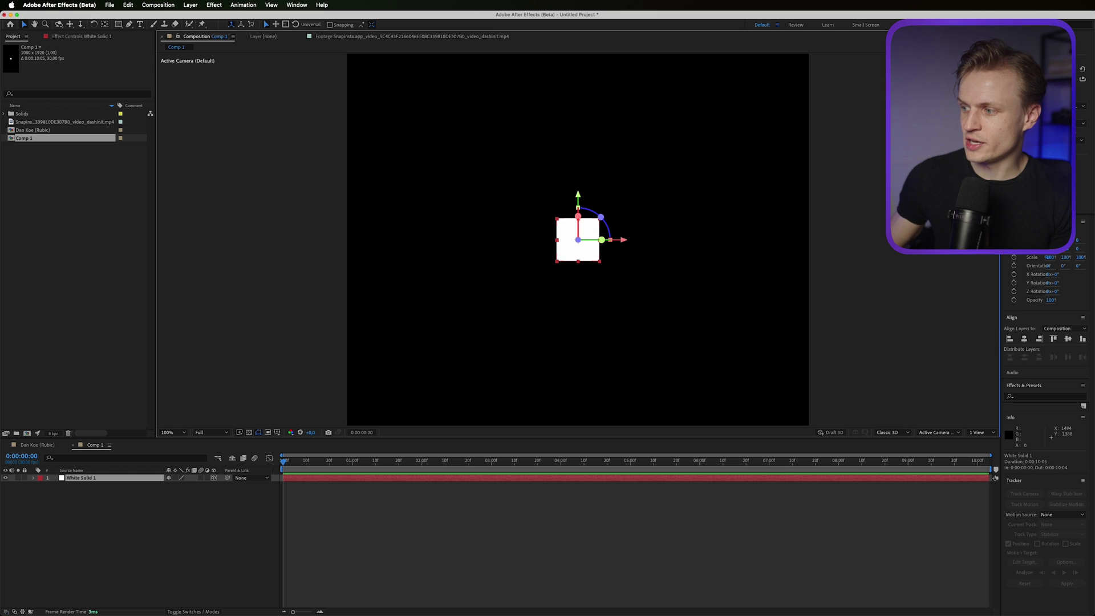
# Step: Find the Stroke effect among the Generate effects and apply it to the white solid
pyautogui.click(1038, 395)
pyautogui.write('stroke')
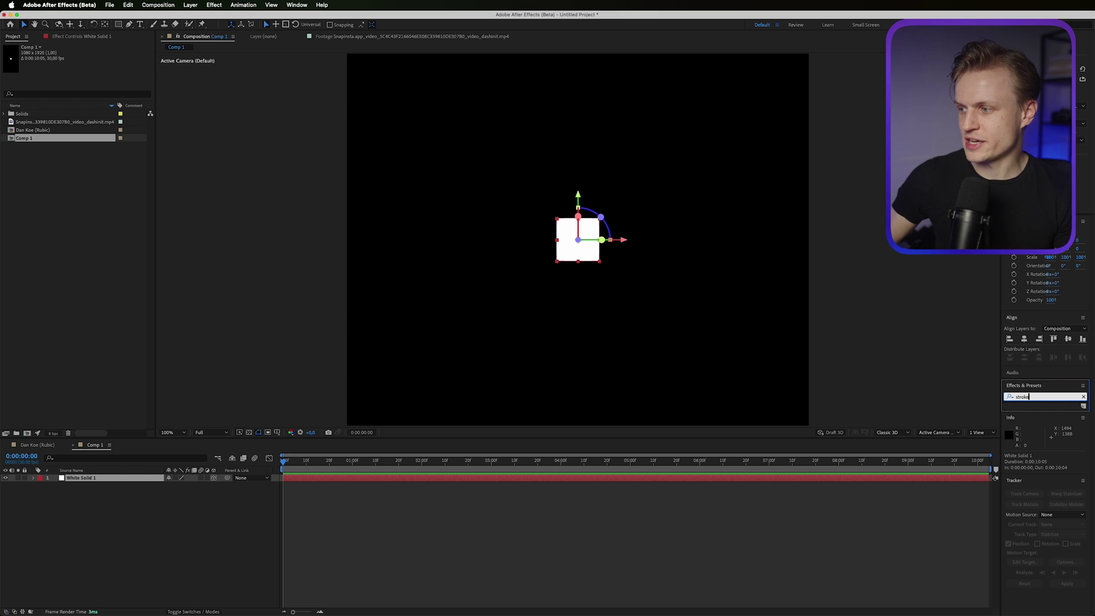
pyautogui.press('Return')
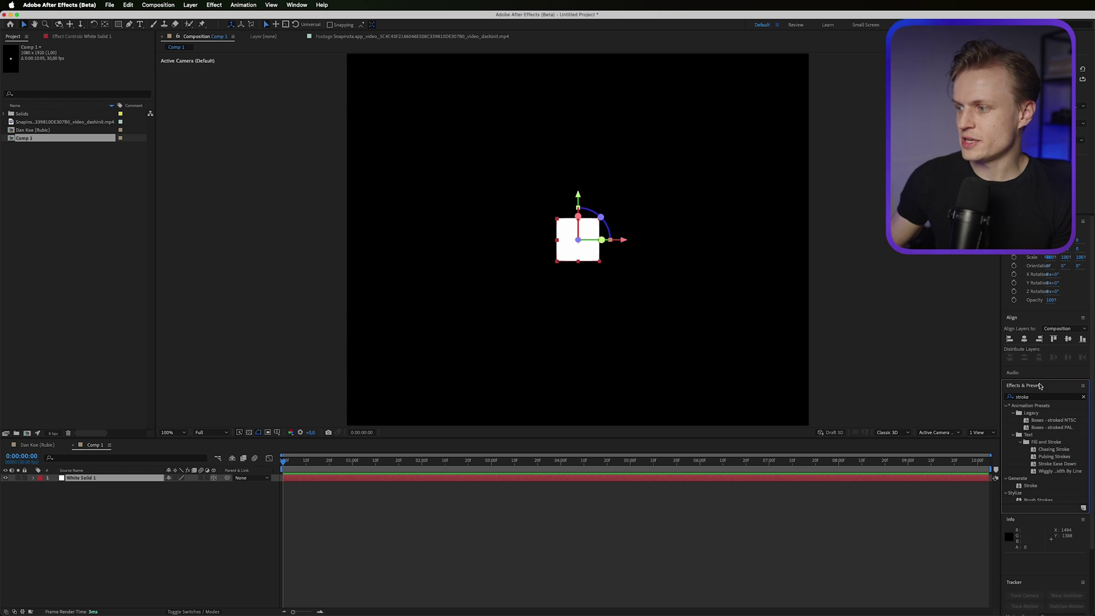
pyautogui.doubleClick(1030, 486)
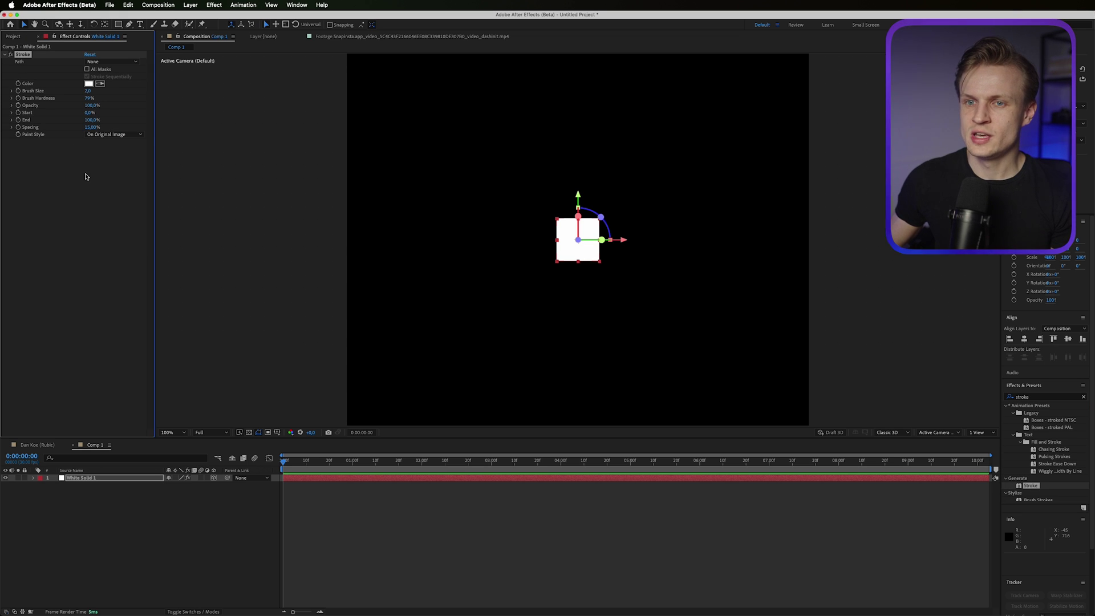
# Step: Set the Stroke effect's paint style to On Transparent
pyautogui.press('.')
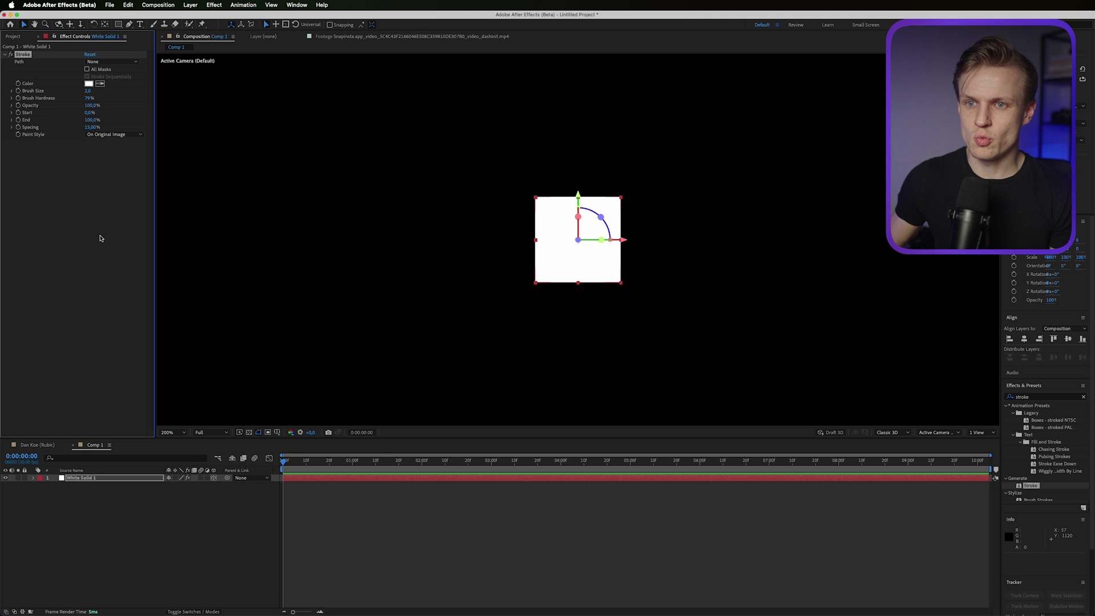
pyautogui.click(100, 134)
pyautogui.click(112, 153)
pyautogui.click(103, 134)
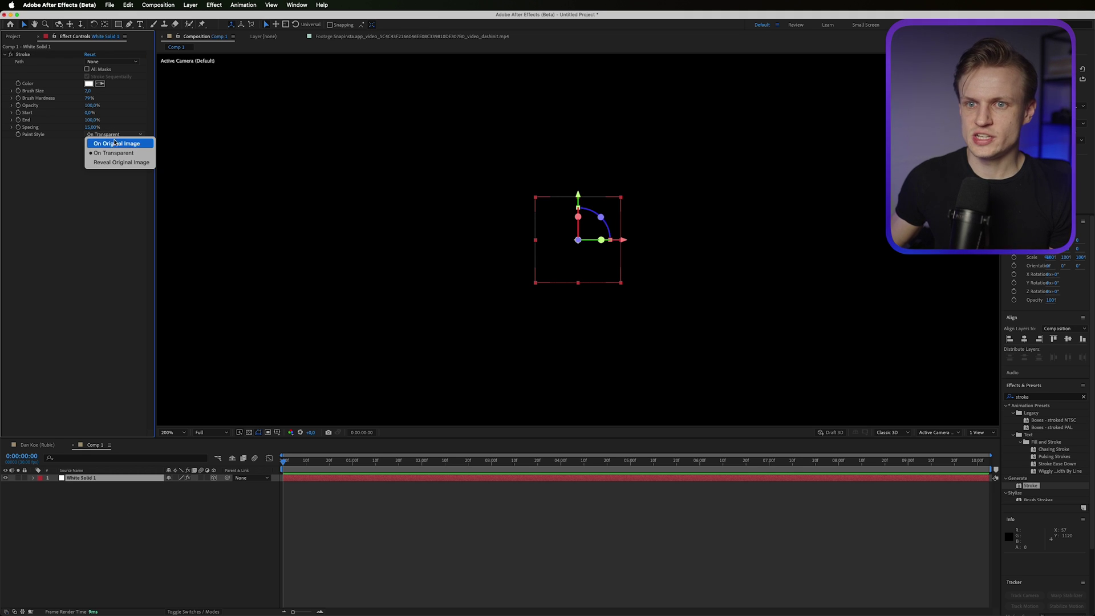
pyautogui.click(111, 153)
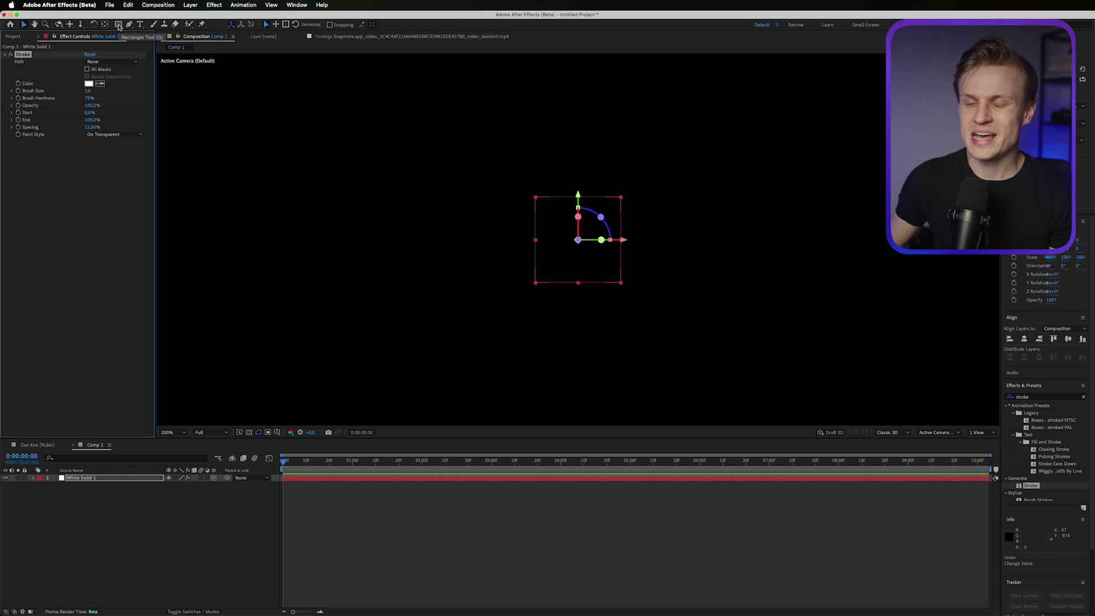
# Step: Add a rectangular mask covering the whole white solid and set the Stroke effect's path to Mask 1
pyautogui.doubleClick(118, 26)
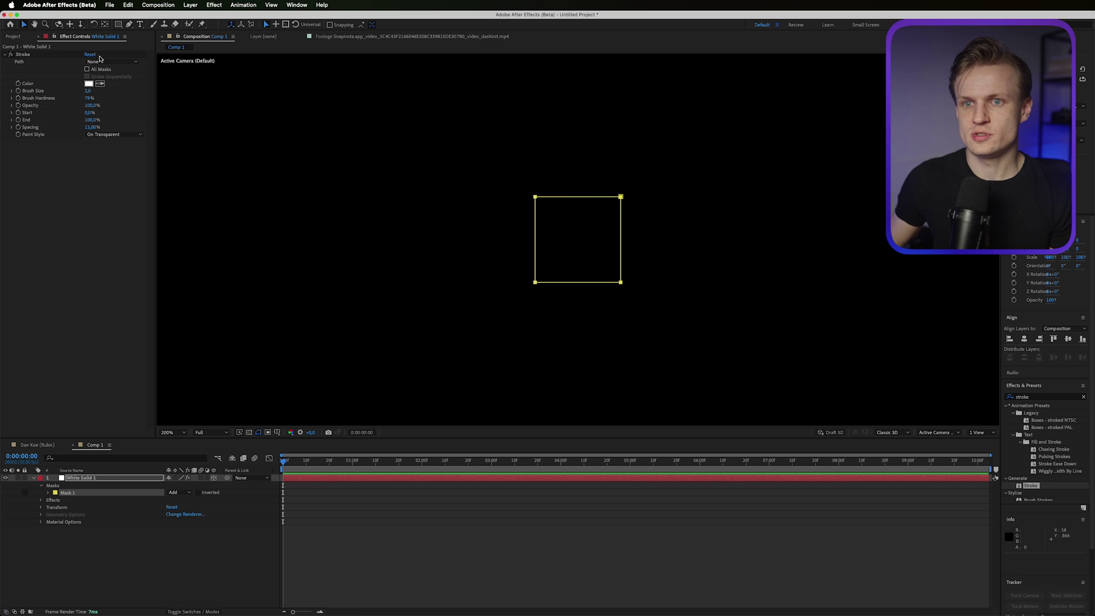
pyautogui.click(102, 62)
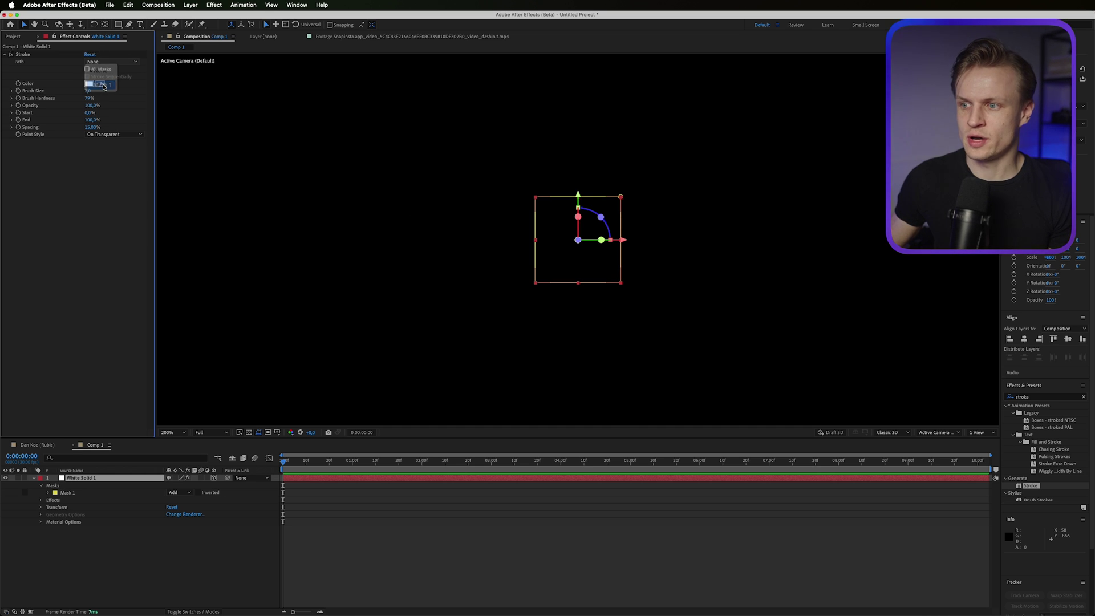
pyautogui.click(102, 84)
pyautogui.click(599, 511)
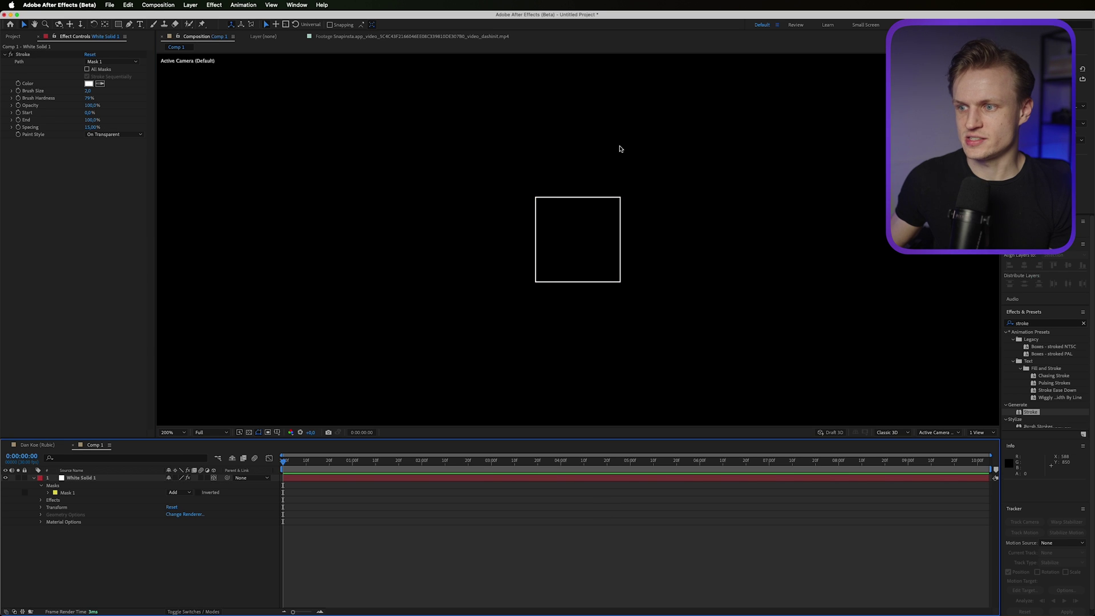
# Step: Set the outlined square's Y Rotation to about -71° and switch the layer's quality and sampling mode
pyautogui.press('.')
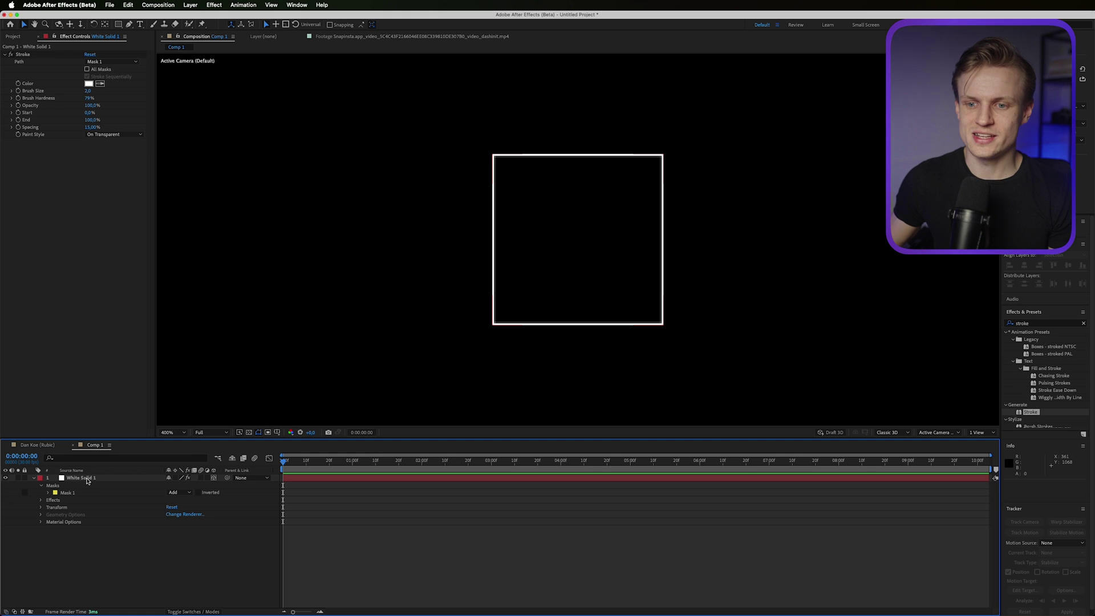
pyautogui.click(87, 481)
pyautogui.press('r')
pyautogui.moveTo(177, 500); pyautogui.dragTo(151, 504)
pyautogui.click(108, 543)
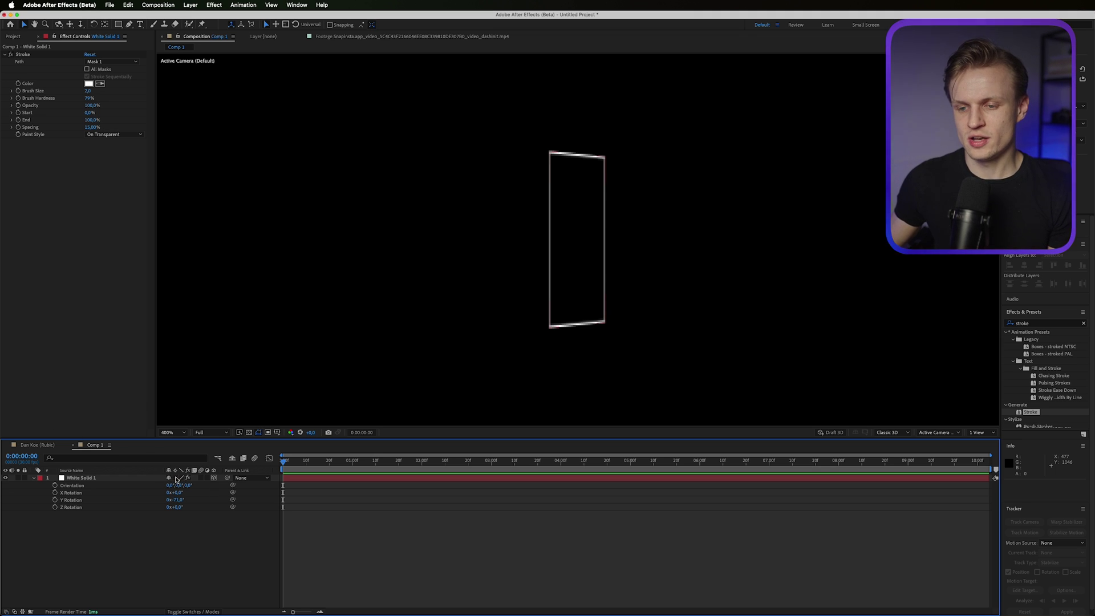
pyautogui.click(182, 478)
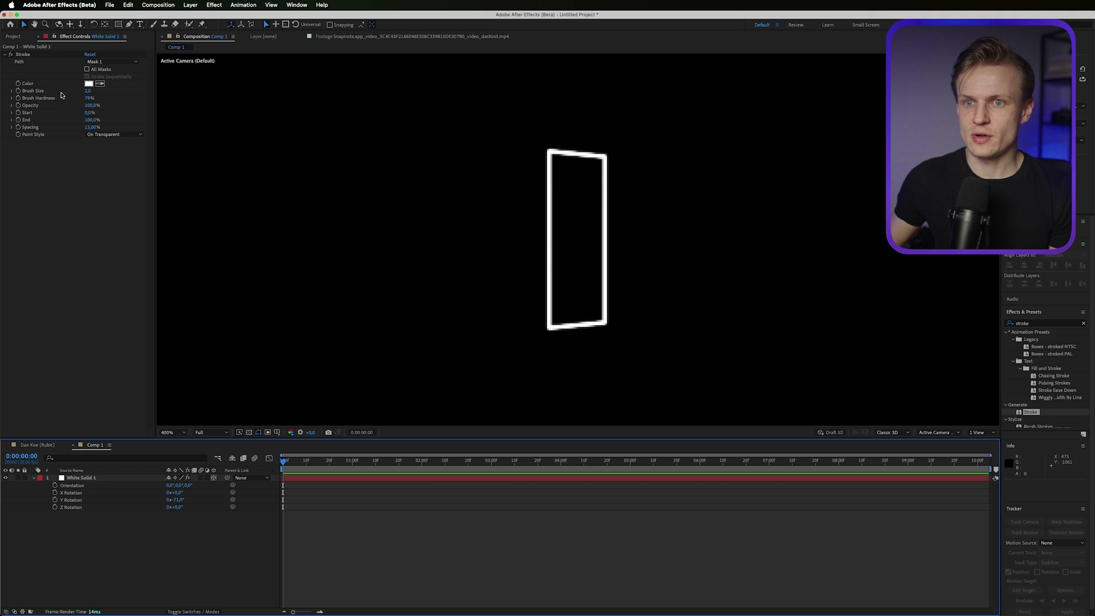
# Step: Increase the Stroke effect's brush size to about 14.7 and set the square's Y Rotation to 0°
pyautogui.moveTo(88, 92); pyautogui.dragTo(155, 95)
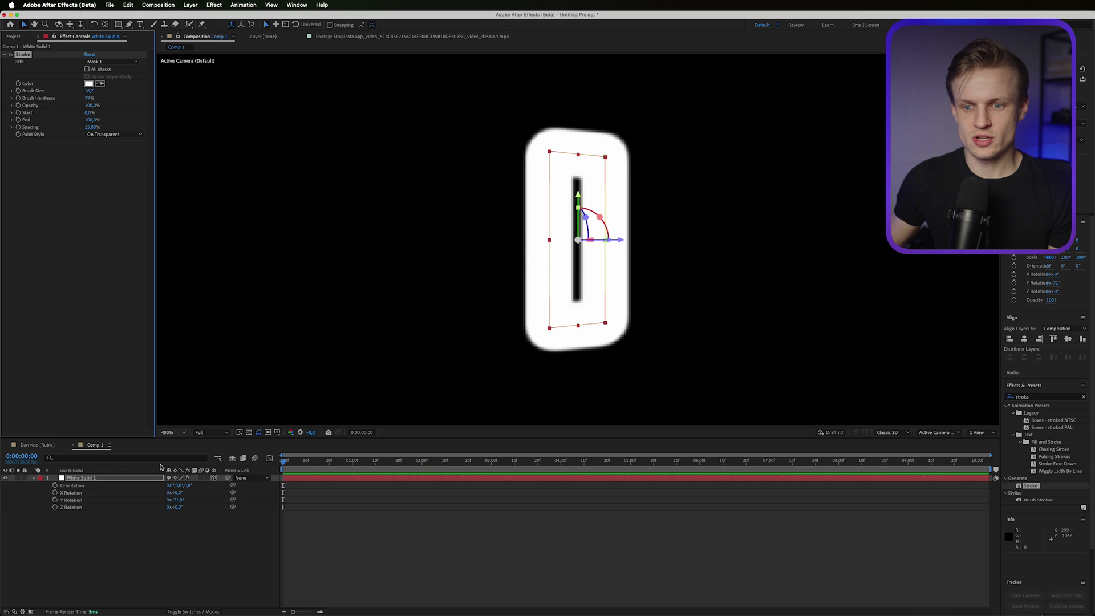
pyautogui.click(177, 500)
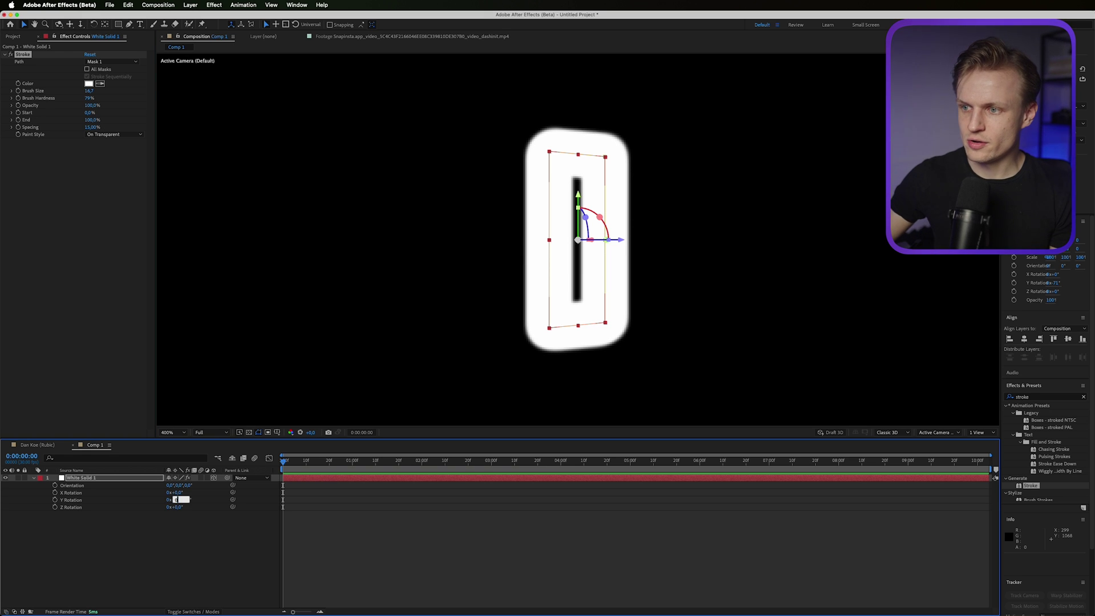
pyautogui.write('0')
pyautogui.press('Return')
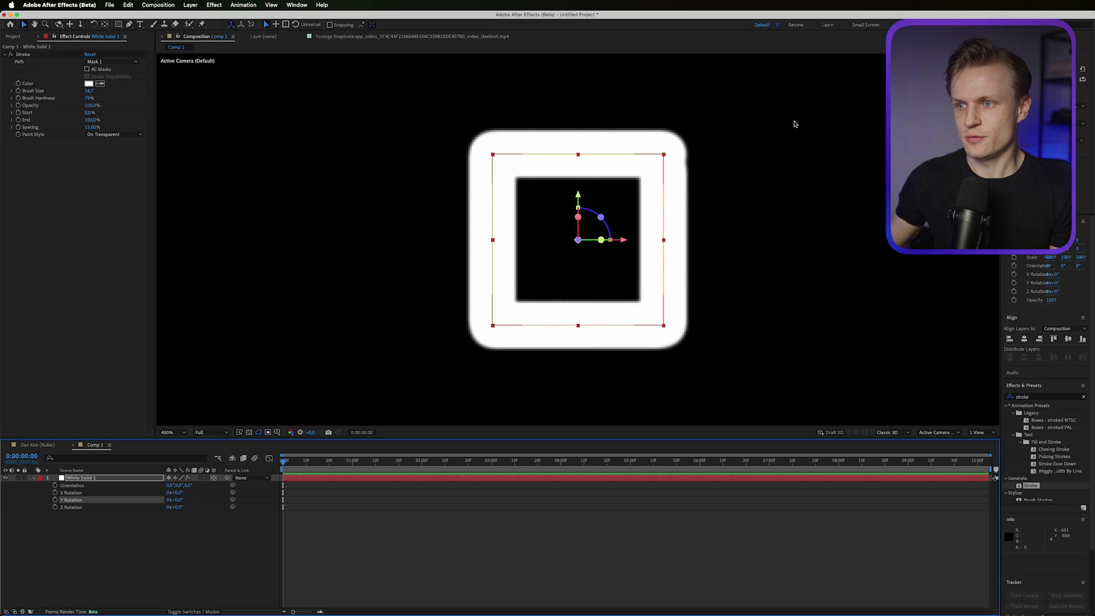
# Step: Set the Stroke effect's brush size to 2
pyautogui.moveTo(89, 91); pyautogui.dragTo(92, 90)
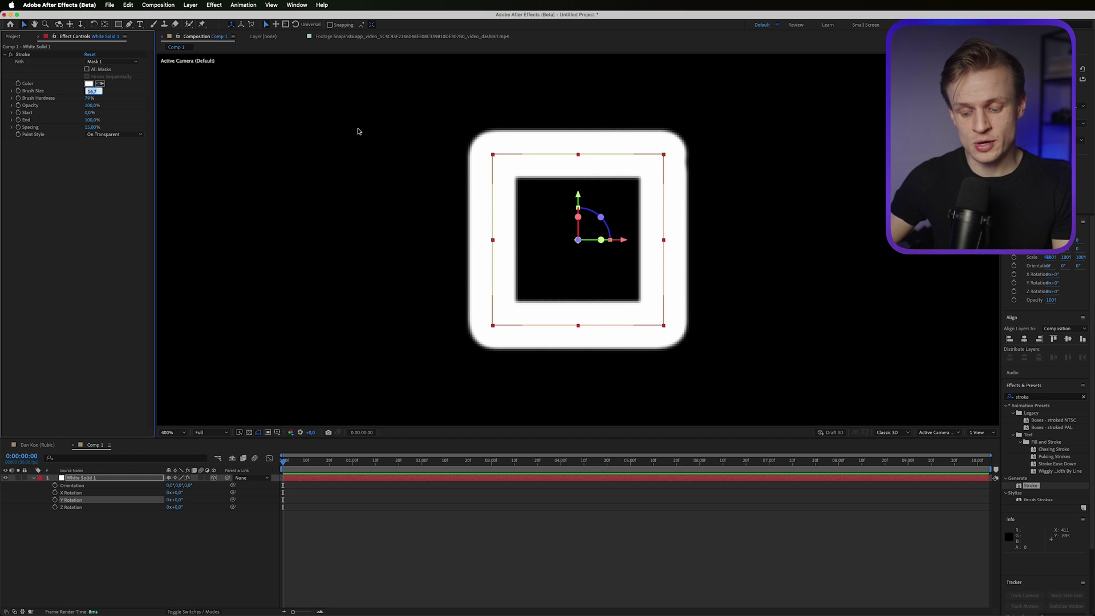
pyautogui.write('2')
pyautogui.press('Return')
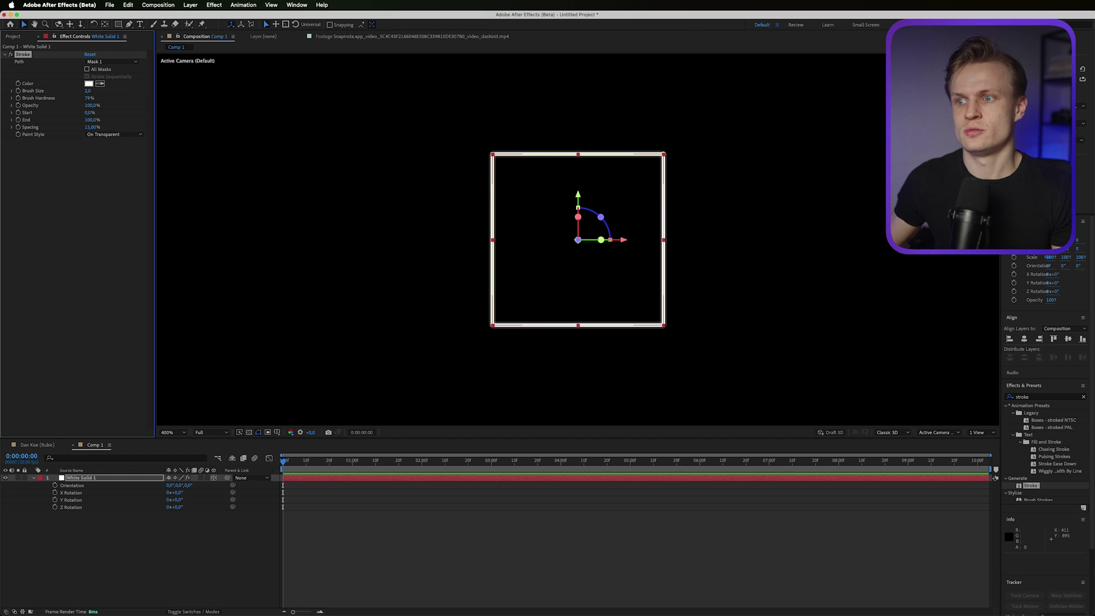
pyautogui.click(92, 202)
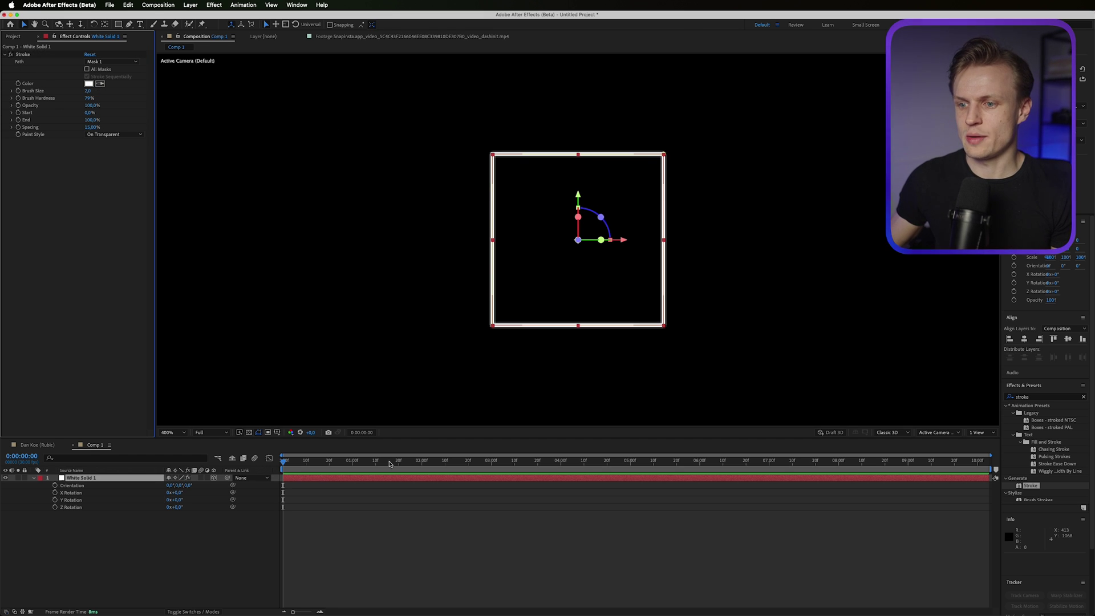
pyautogui.click(391, 521)
pyautogui.moveTo(92, 120)
pyautogui.mouseDown()
pyautogui.moveTo(81, 121)
pyautogui.moveTo(105, 120)
pyautogui.mouseUp()
pyautogui.rightClick(84, 119)
pyautogui.click(52, 121)
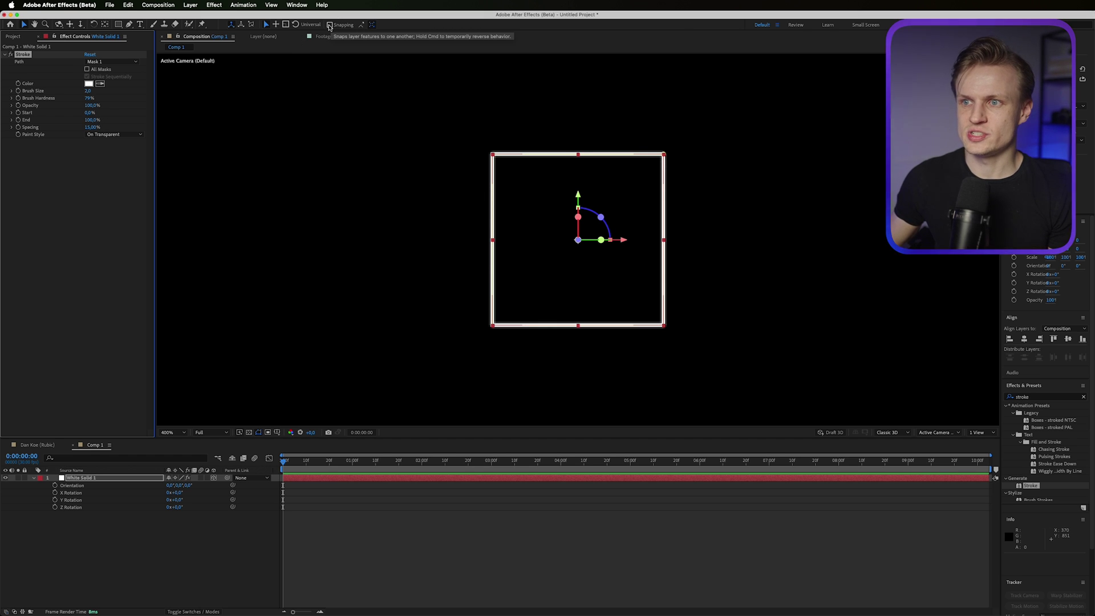
# Step: Enable snapping and show the white square's composition from Custom View 1
pyautogui.click(330, 25)
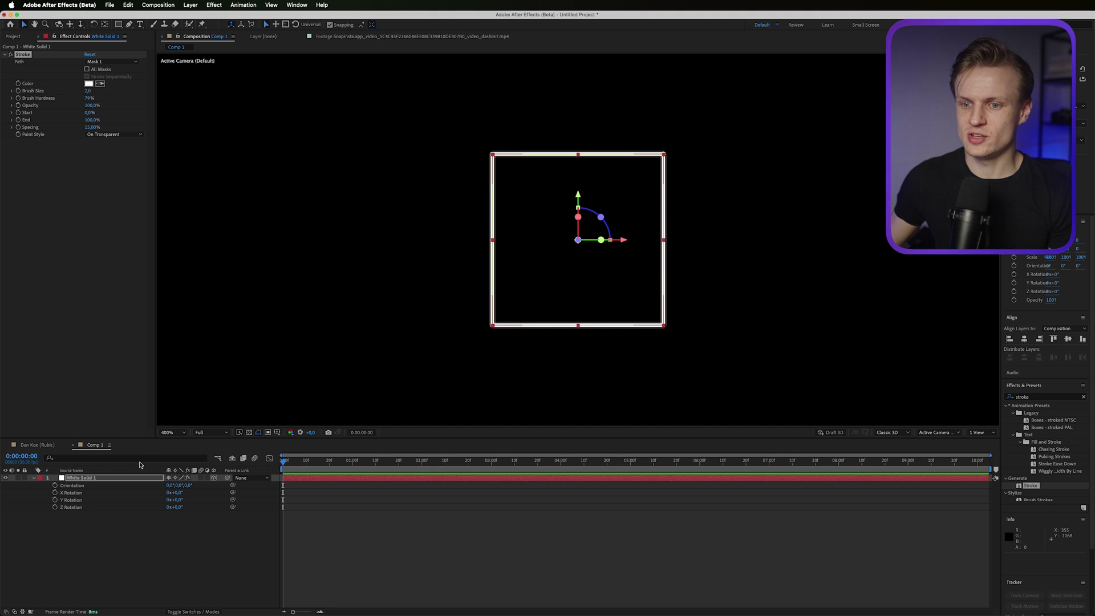
pyautogui.click(128, 478)
pyautogui.scroll(-1, 553, 265)
pyautogui.scroll(1, 557, 267)
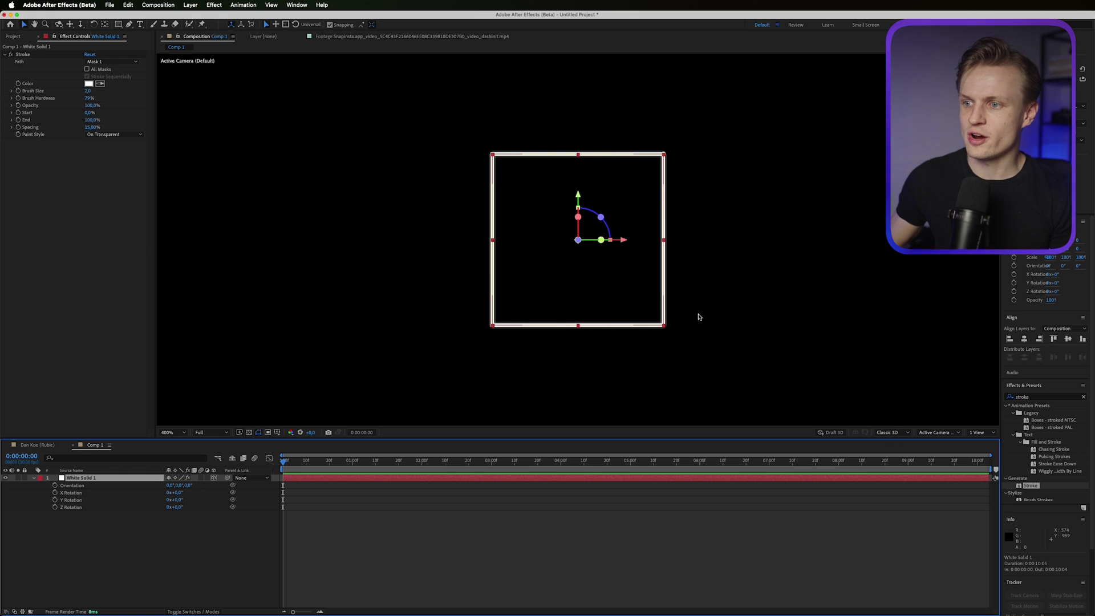
pyautogui.click(929, 432)
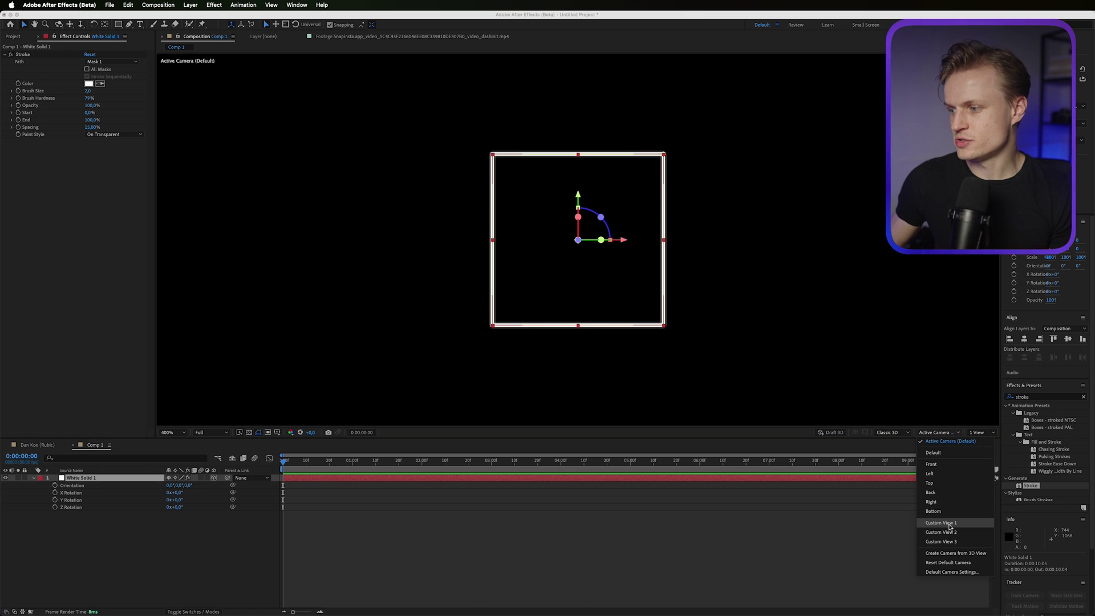
pyautogui.click(943, 522)
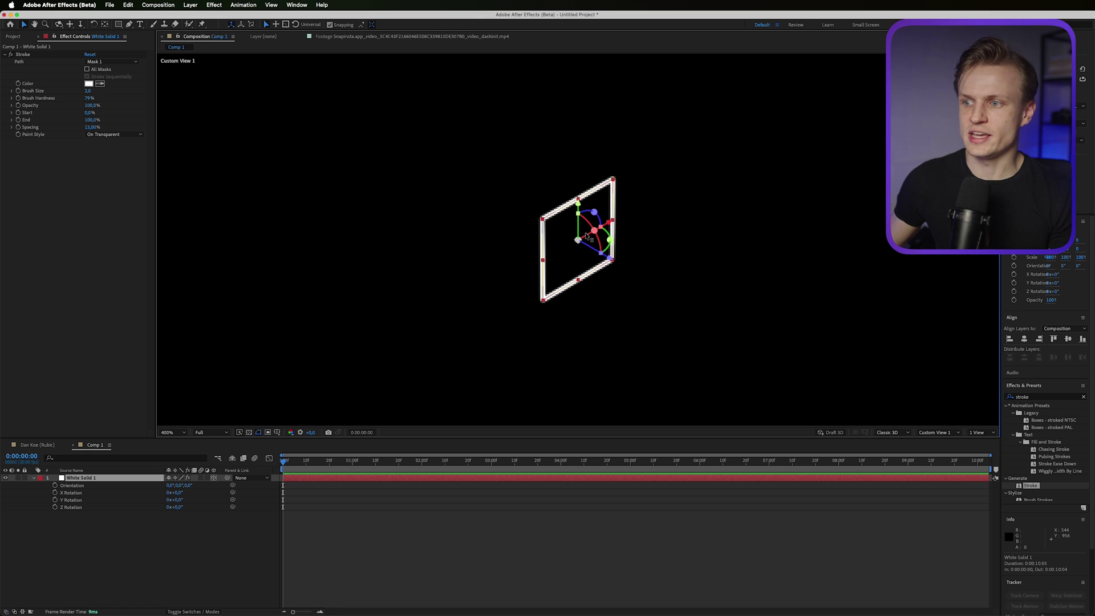
# Step: Duplicate the square layer and snap the copy's anchor point to the middle of its left edge at X 490
pyautogui.hotkey('ctrl', 'd')
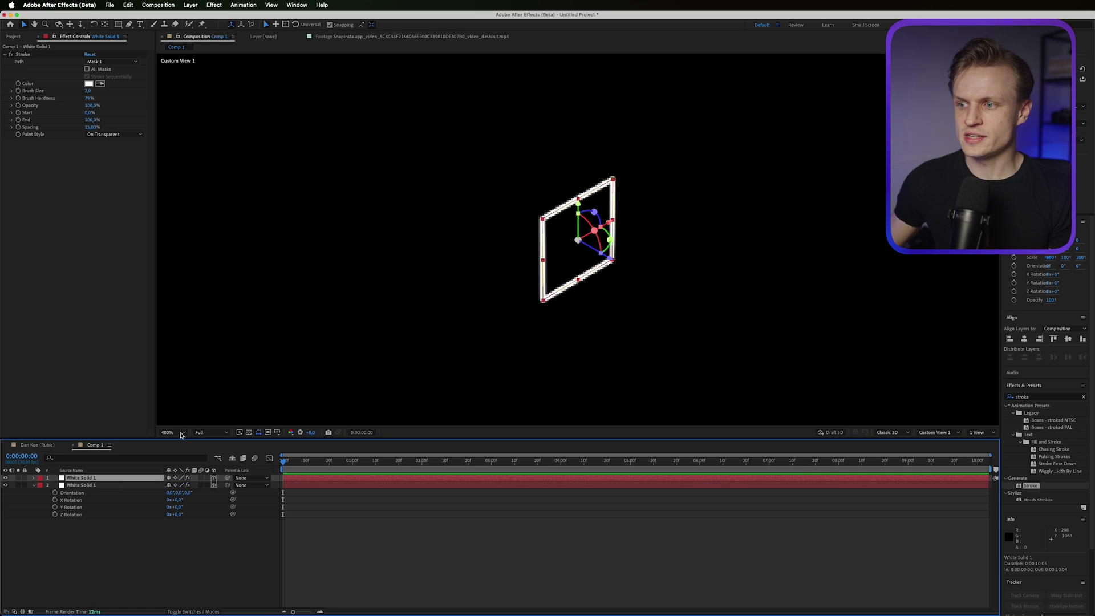
pyautogui.moveTo(609, 259); pyautogui.dragTo(547, 261)
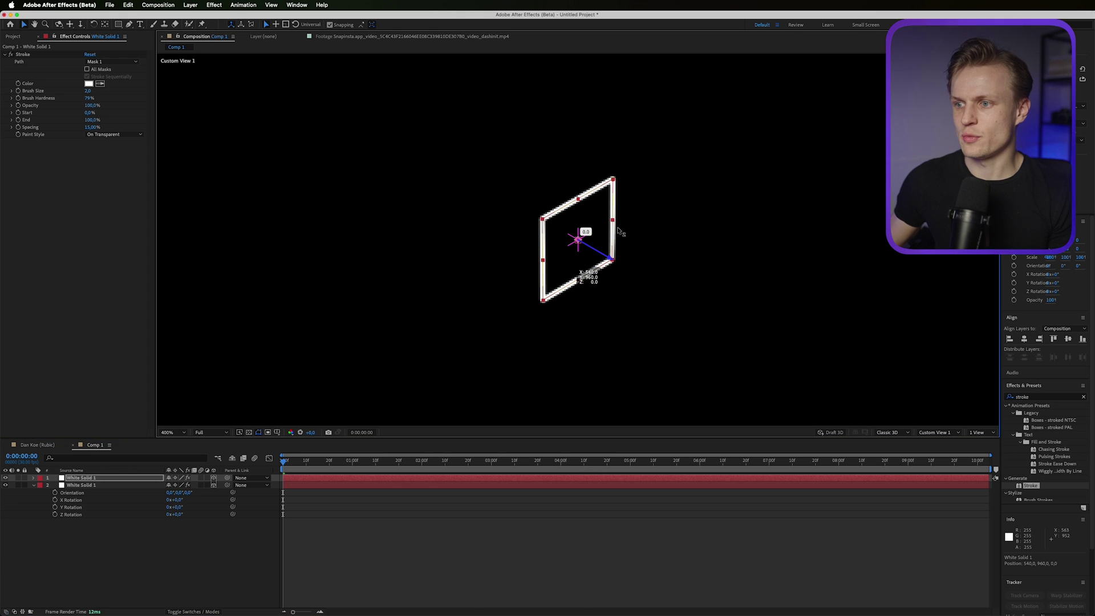
pyautogui.hotkey('ctrl', 'z')
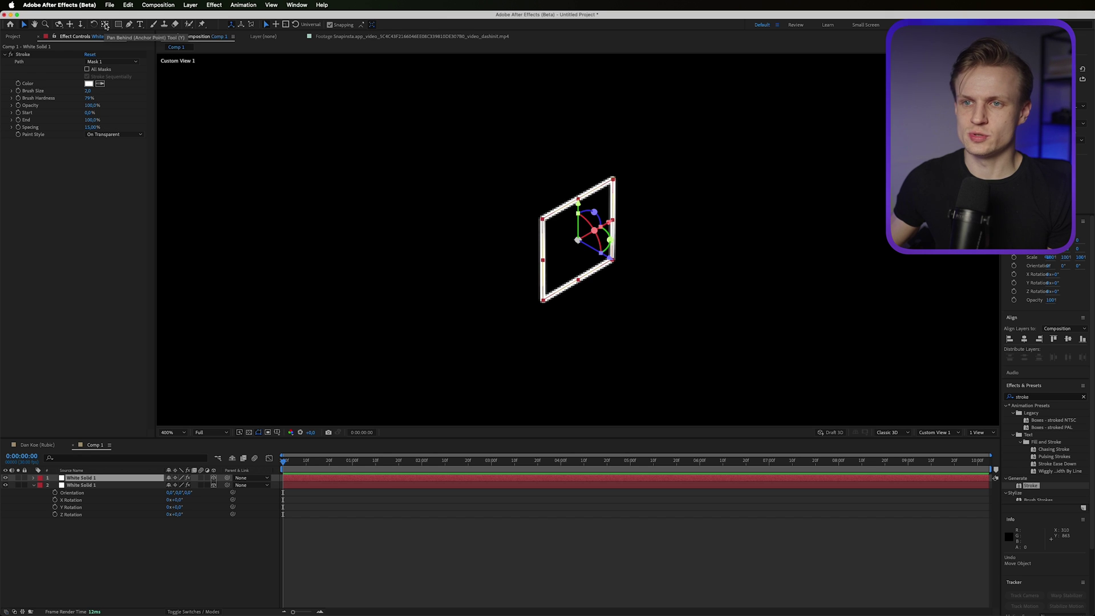
pyautogui.click(106, 25)
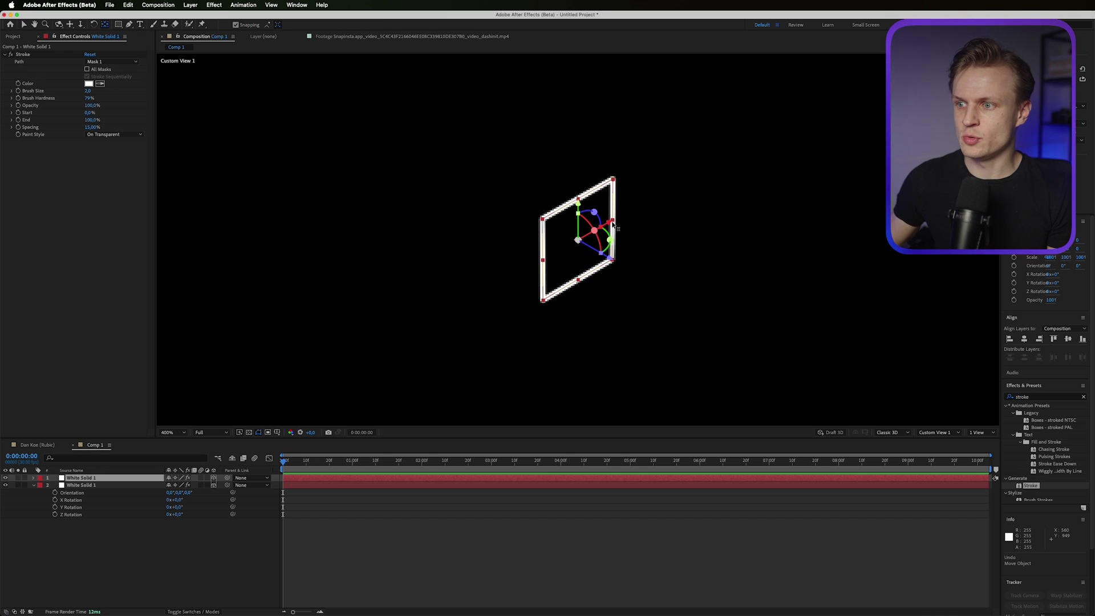
pyautogui.moveTo(611, 226); pyautogui.dragTo(554, 262)
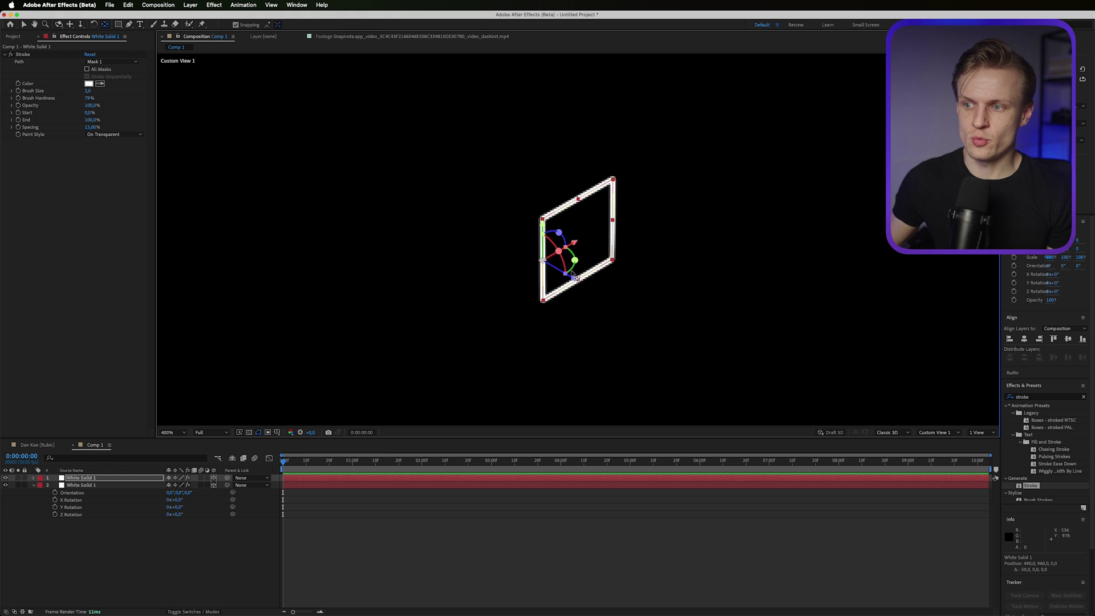
# Step: Set the duplicated square's Y Rotation to -90° to form the cube's left side
pyautogui.press('r')
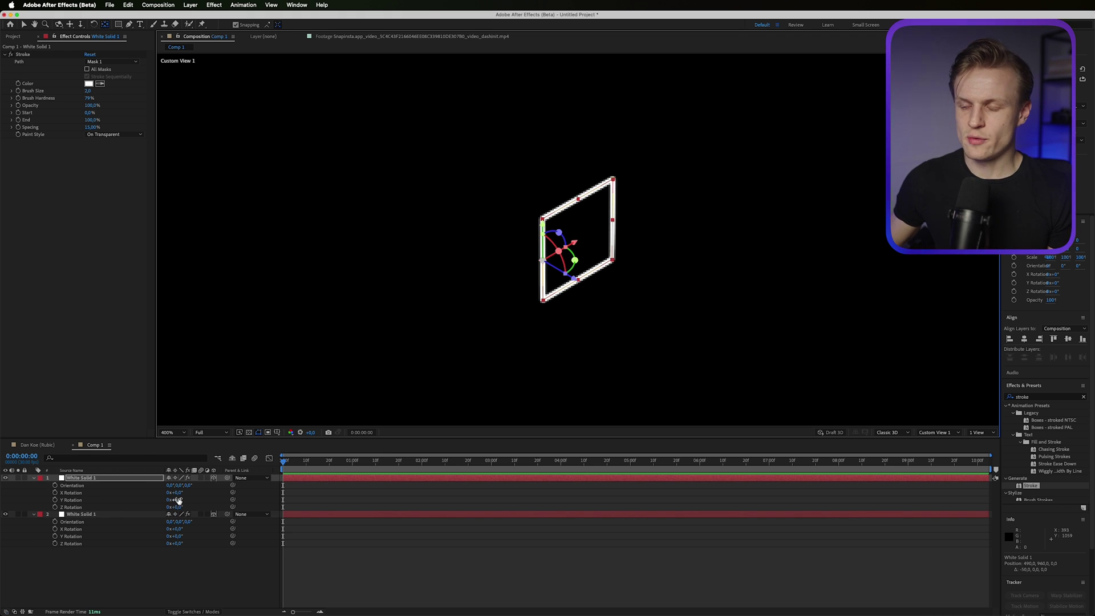
pyautogui.moveTo(178, 501); pyautogui.dragTo(147, 503)
pyautogui.click(178, 499)
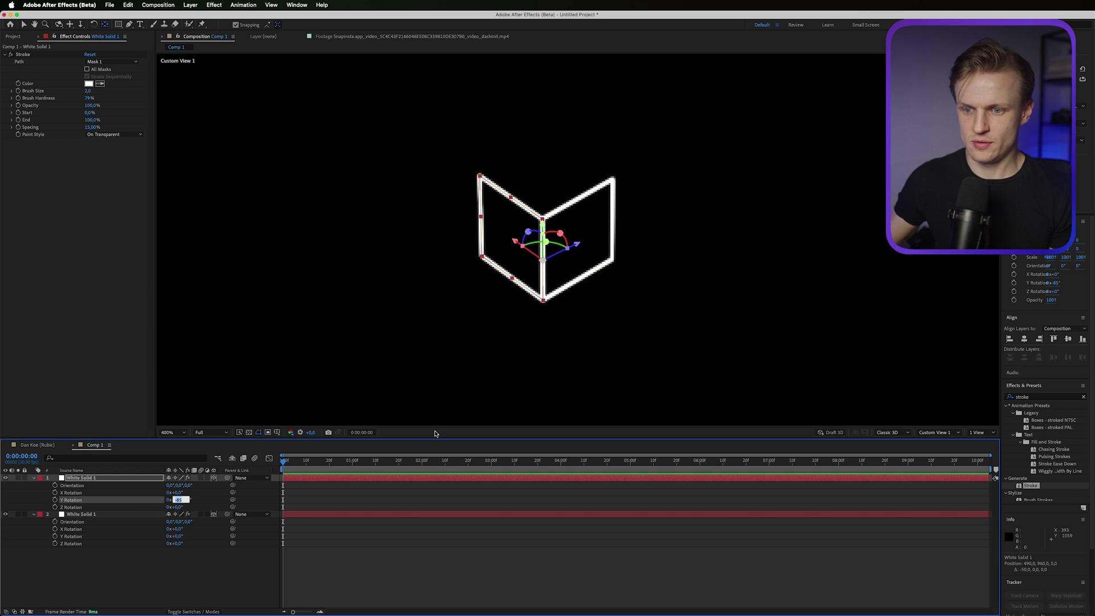
pyautogui.write('-90')
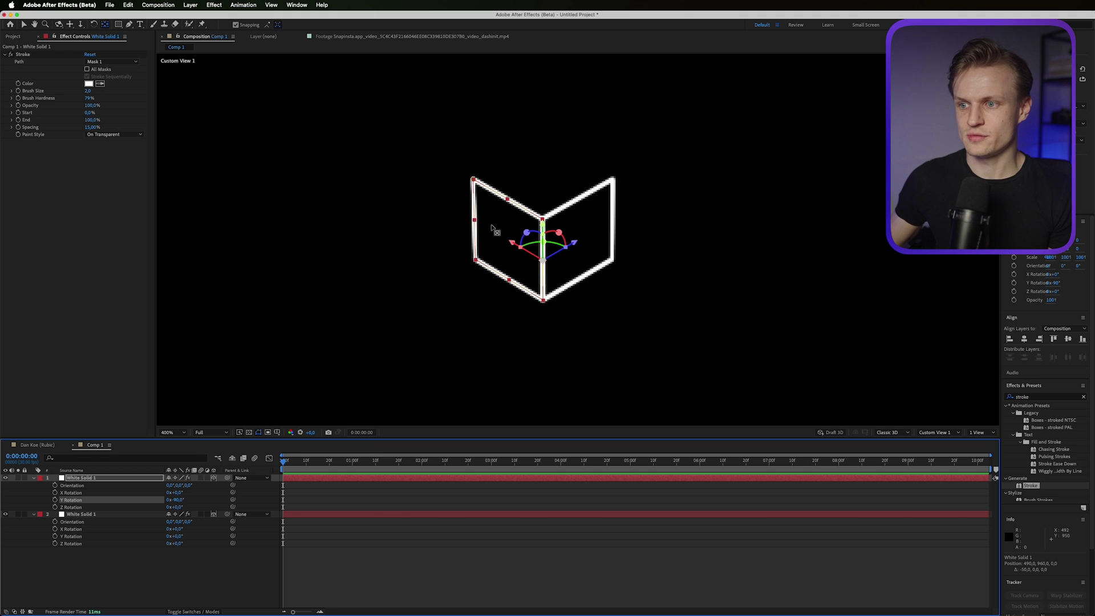
# Step: Duplicate the rotated side, move the copy 100 px along X to the opposite edge, and snap its anchor point to its back edge at Z 100
pyautogui.press('super+d')
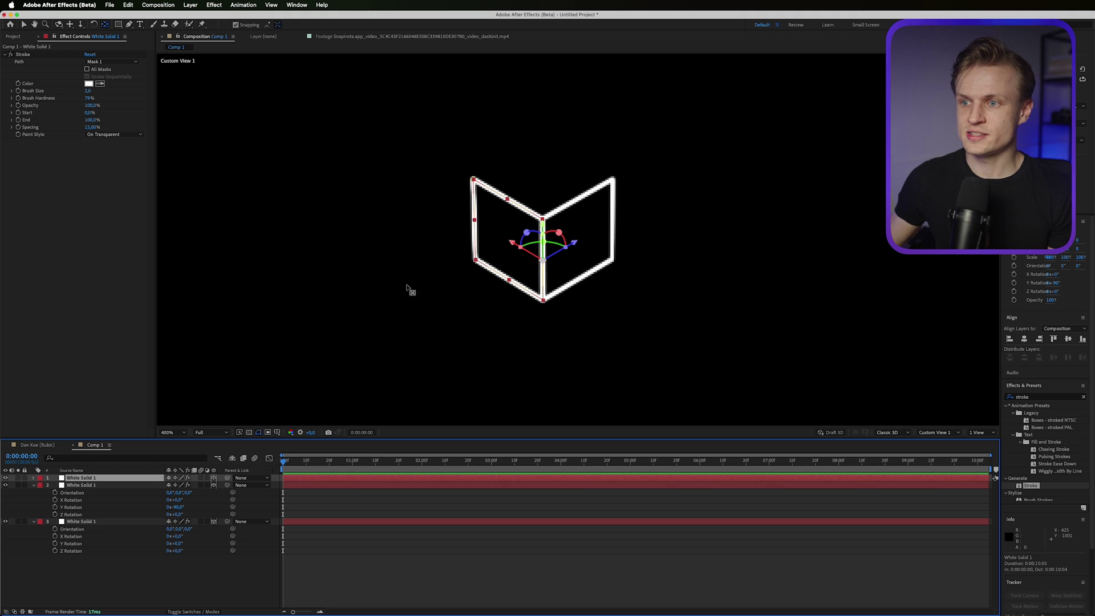
pyautogui.click(24, 26)
pyautogui.moveTo(575, 242); pyautogui.dragTo(650, 216)
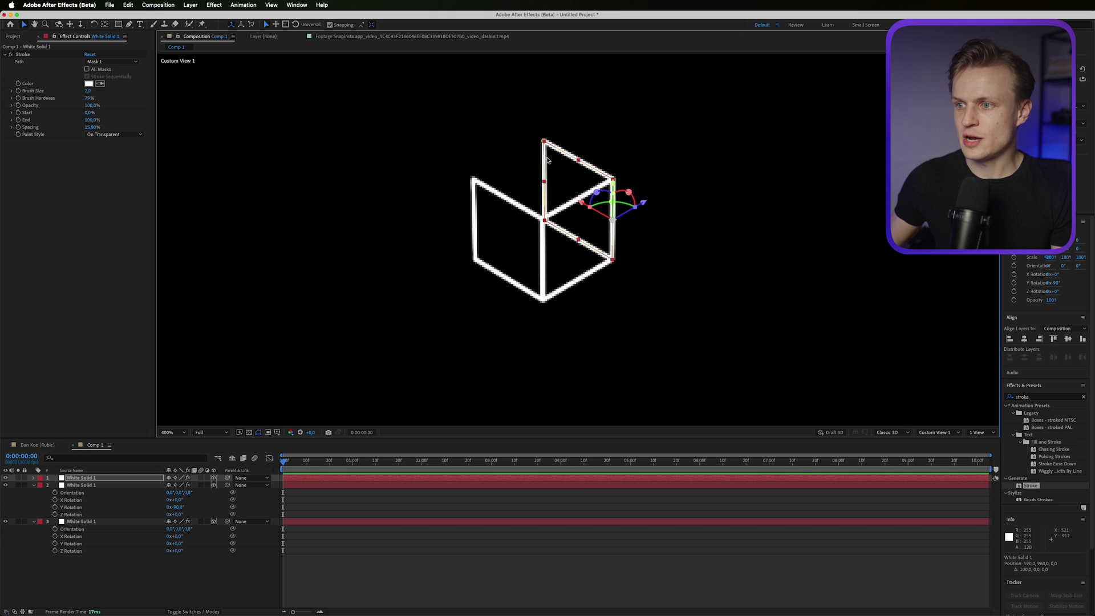
pyautogui.press('y')
pyautogui.moveTo(584, 203); pyautogui.dragTo(527, 140)
# Step: Duplicate the right side and set one copy's Y Rotation to 0° to form the cube's back face
pyautogui.press('r')
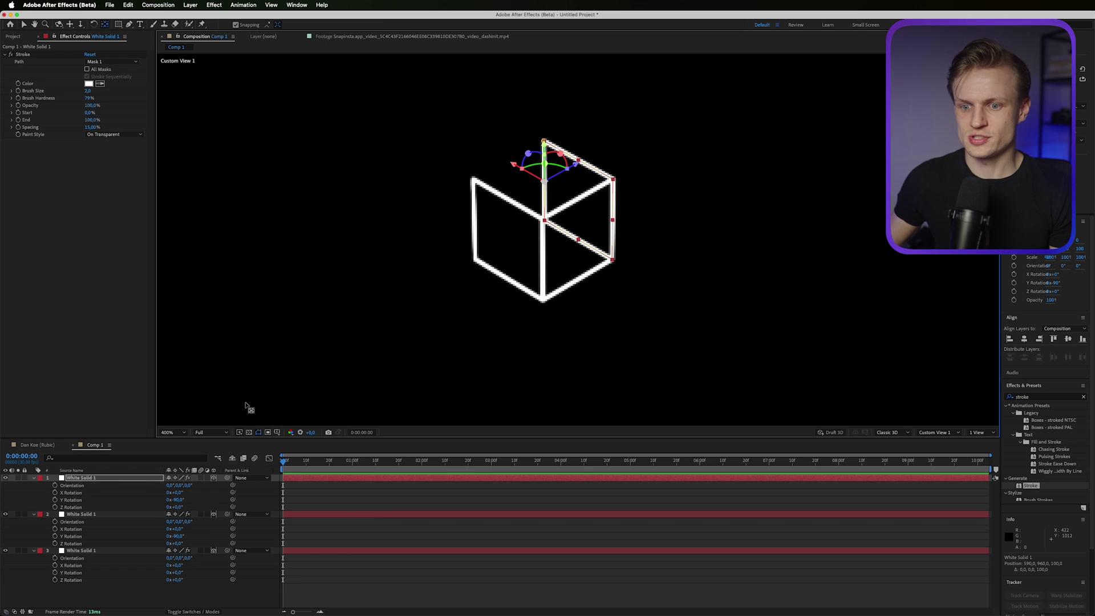
pyautogui.moveTo(174, 499); pyautogui.dragTo(191, 501)
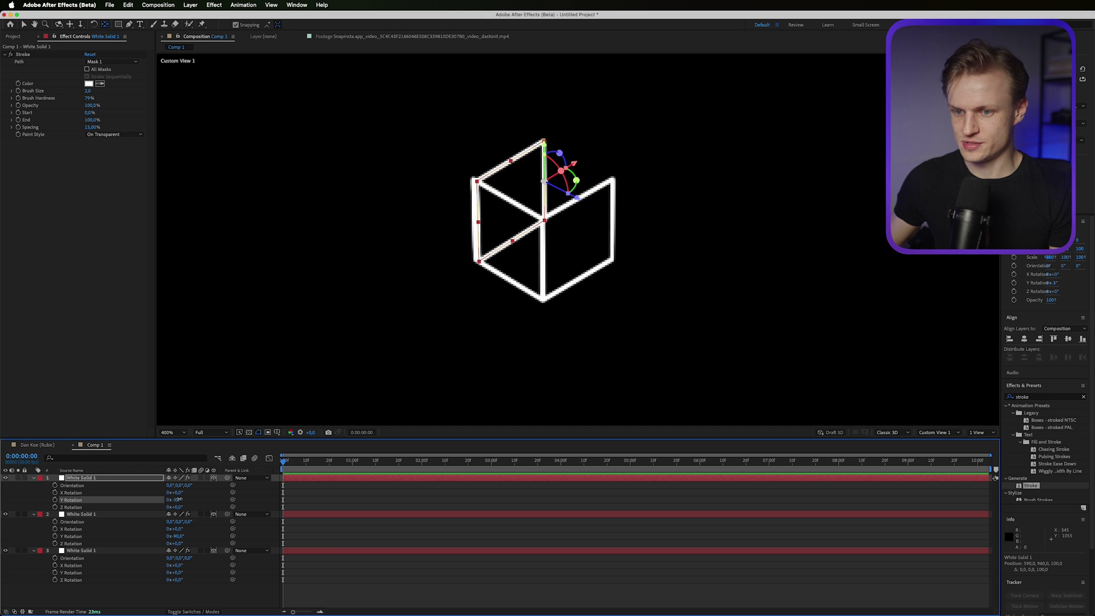
pyautogui.press('super+z')
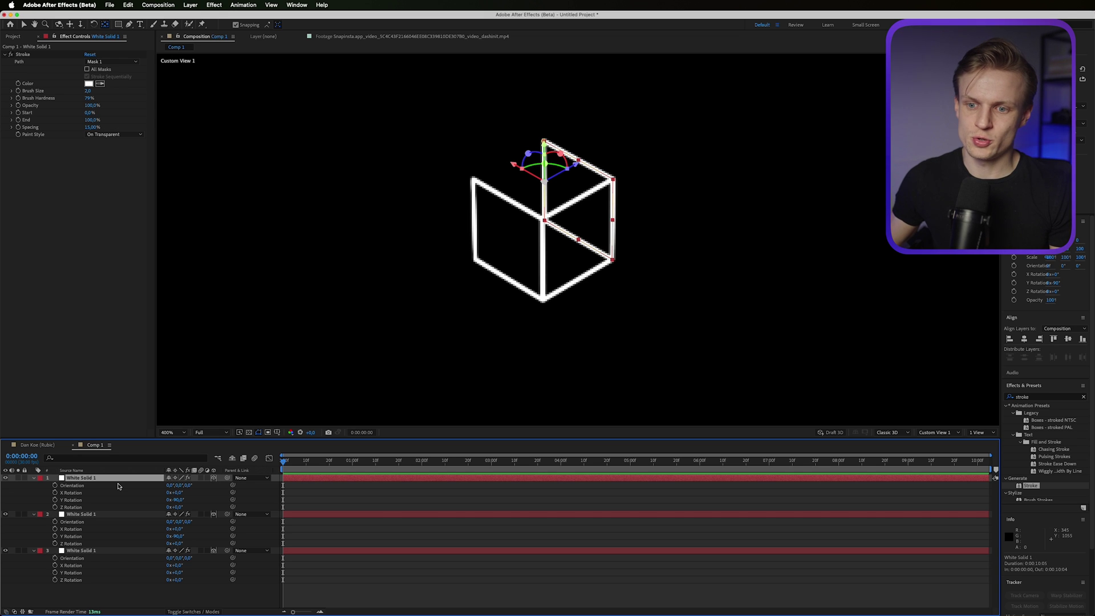
pyautogui.hotkey('ctrl', 'd')
pyautogui.click(178, 500)
pyautogui.write('0')
pyautogui.press('Return')
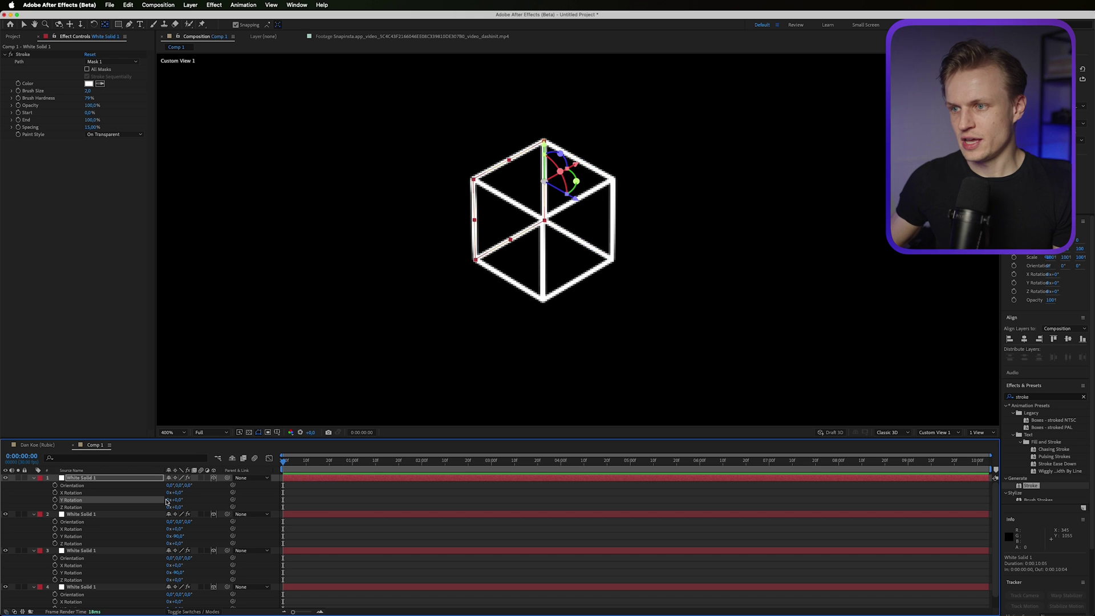
# Step: Orbit the view around the wireframe cube and check which faces the first and last layers form
pyautogui.click(80, 478)
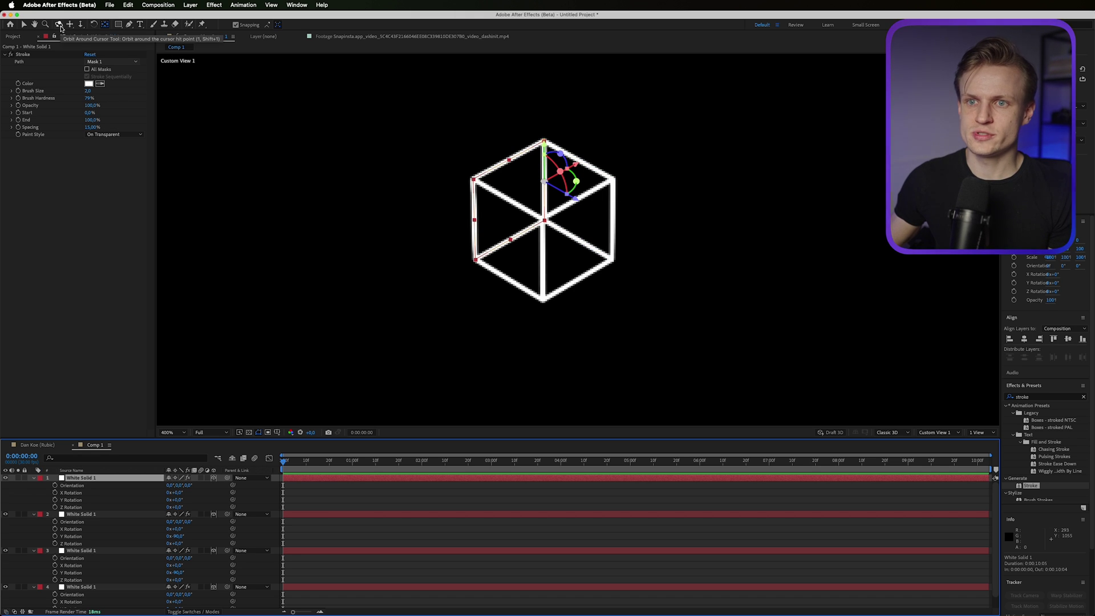
pyautogui.click(59, 27)
pyautogui.moveTo(634, 212); pyautogui.dragTo(634, 278)
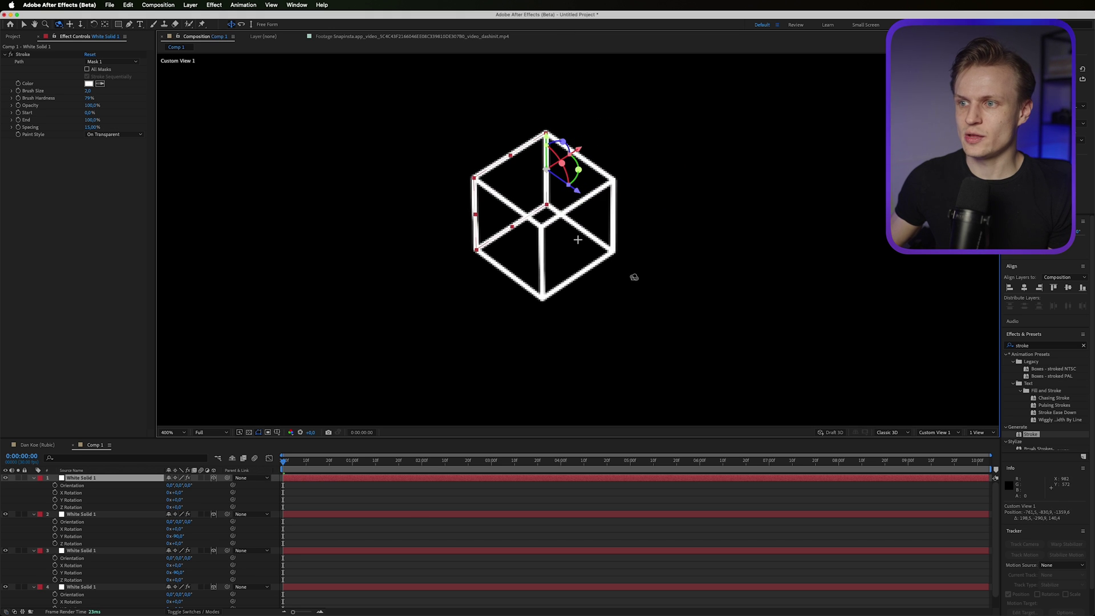
pyautogui.click(93, 478)
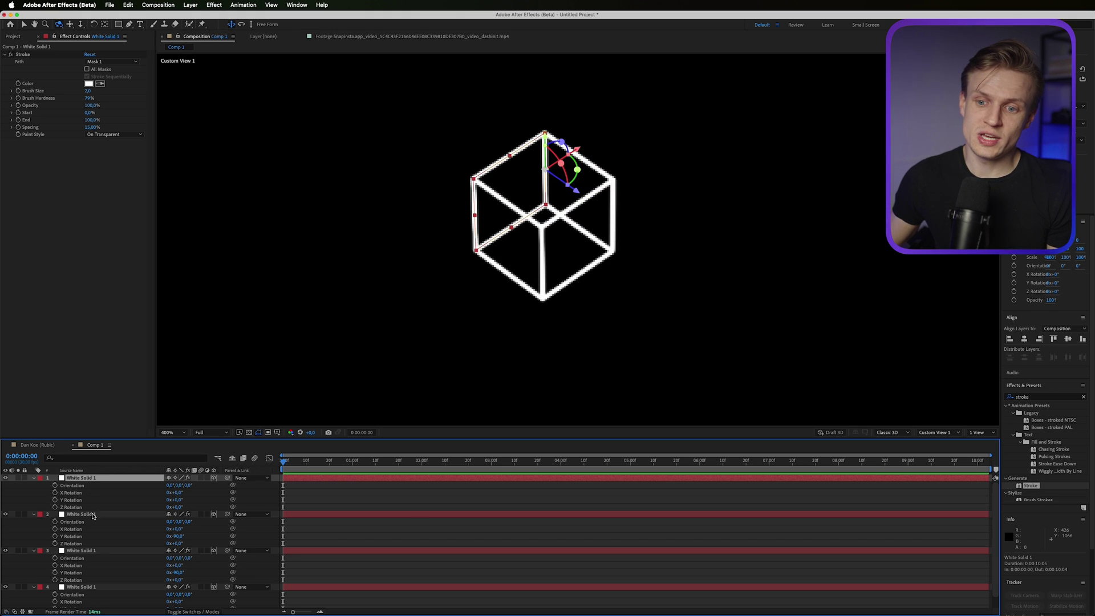
pyautogui.click(97, 588)
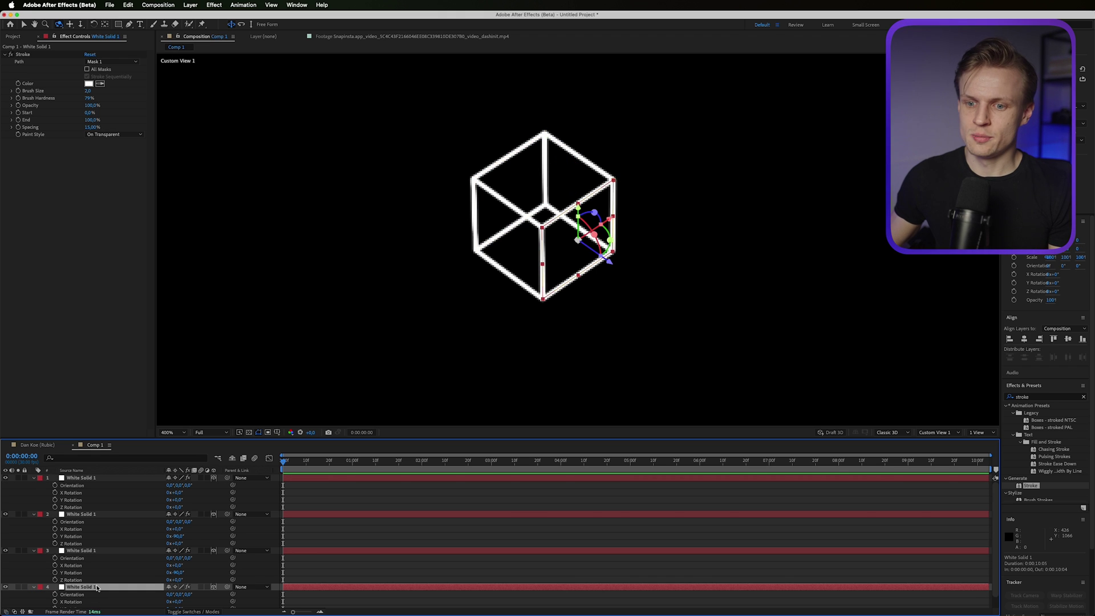
pyautogui.click(84, 478)
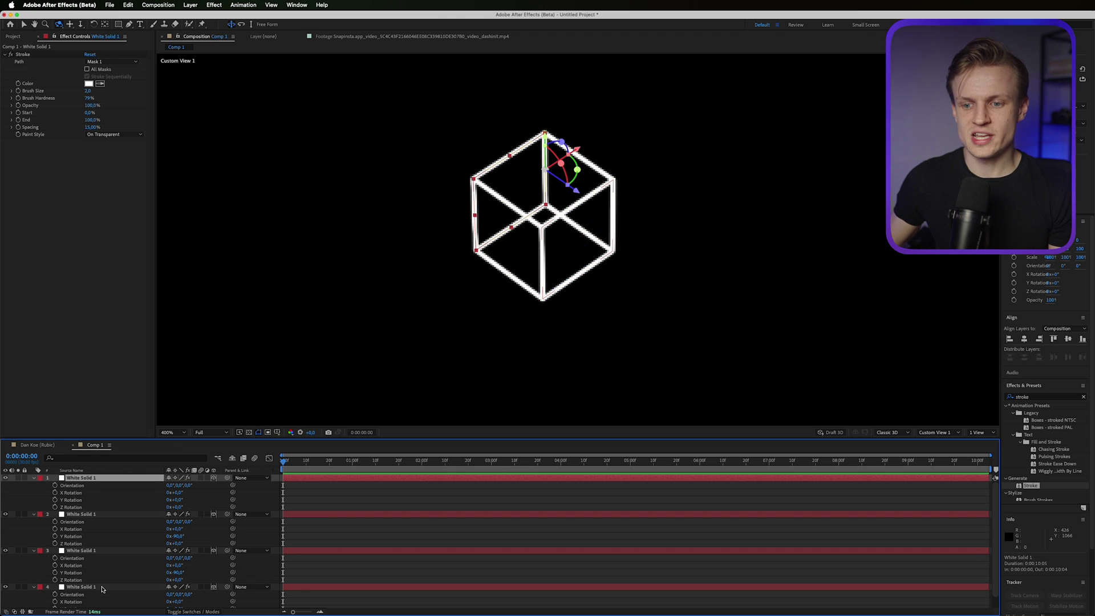
# Step: Collapse the properties of all four White Solid 1 layers and select the layers together
pyautogui.press('super+a')
pyautogui.click(34, 478)
pyautogui.press('super+shift+a')
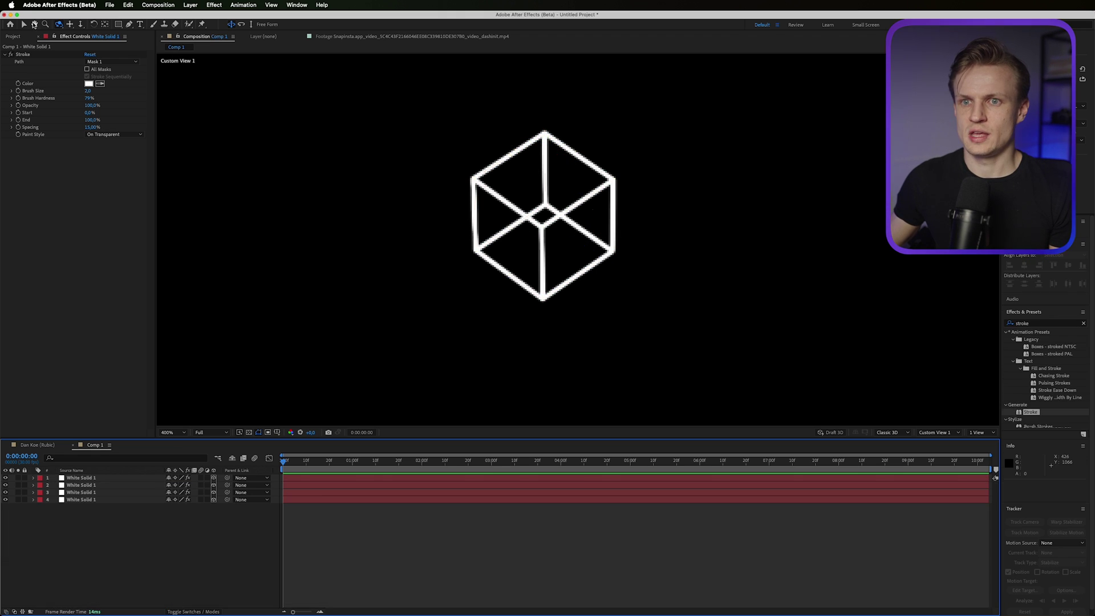
pyautogui.click(24, 26)
pyautogui.click(118, 494)
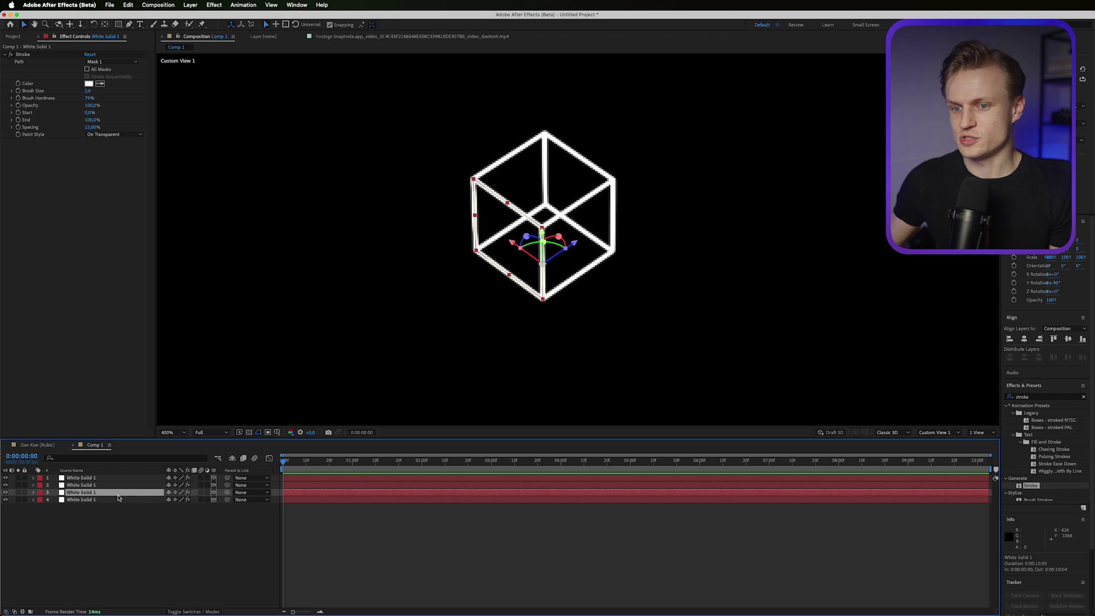
pyautogui.click(105, 499)
pyautogui.keyDown('shift'); pyautogui.click(103, 478); pyautogui.keyUp('shift')
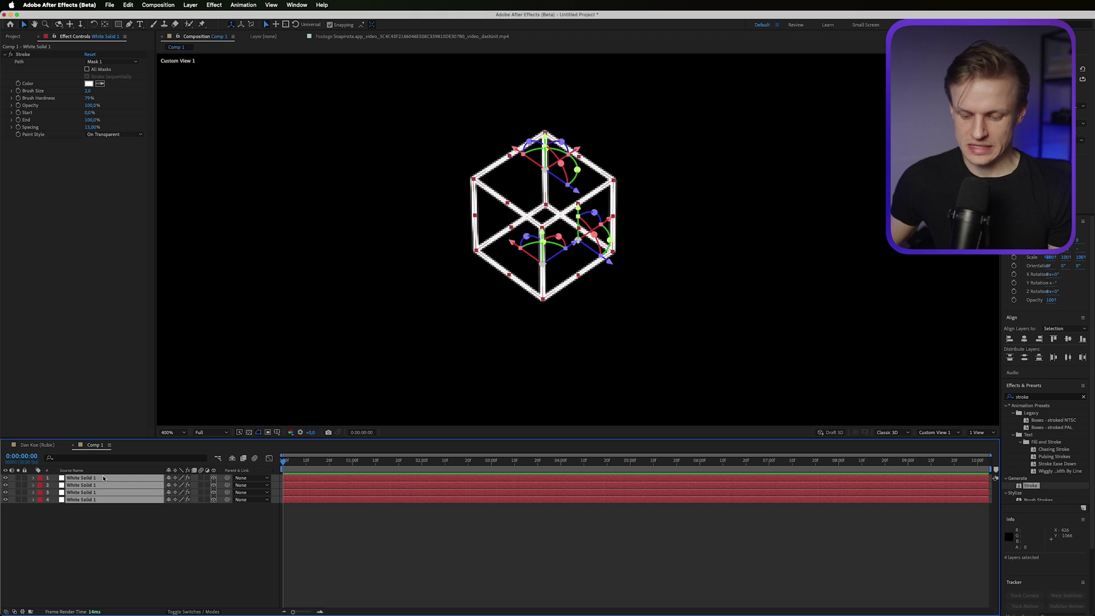
# Step: Snap the front face's anchor point to the middle of its top edge at Y 910
pyautogui.click(147, 499)
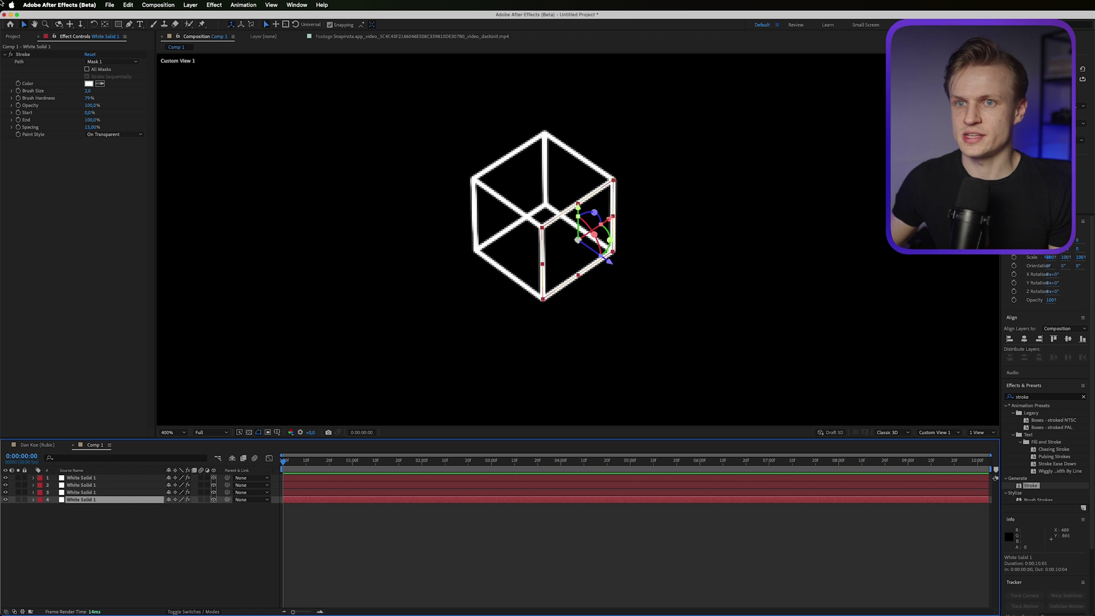
pyautogui.click(106, 25)
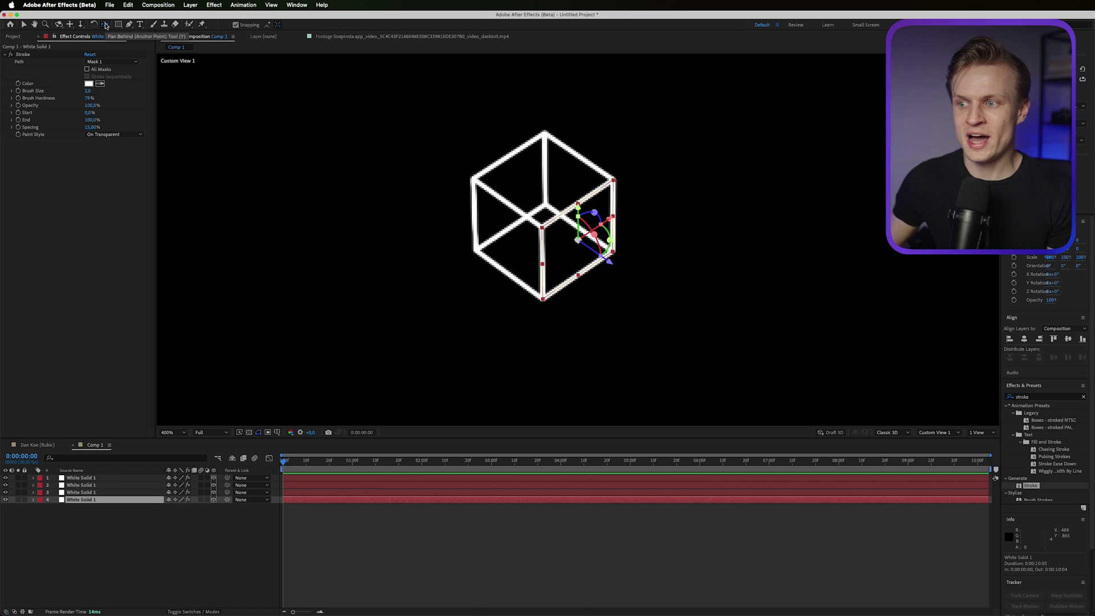
pyautogui.moveTo(578, 215); pyautogui.dragTo(576, 178)
pyautogui.press('w')
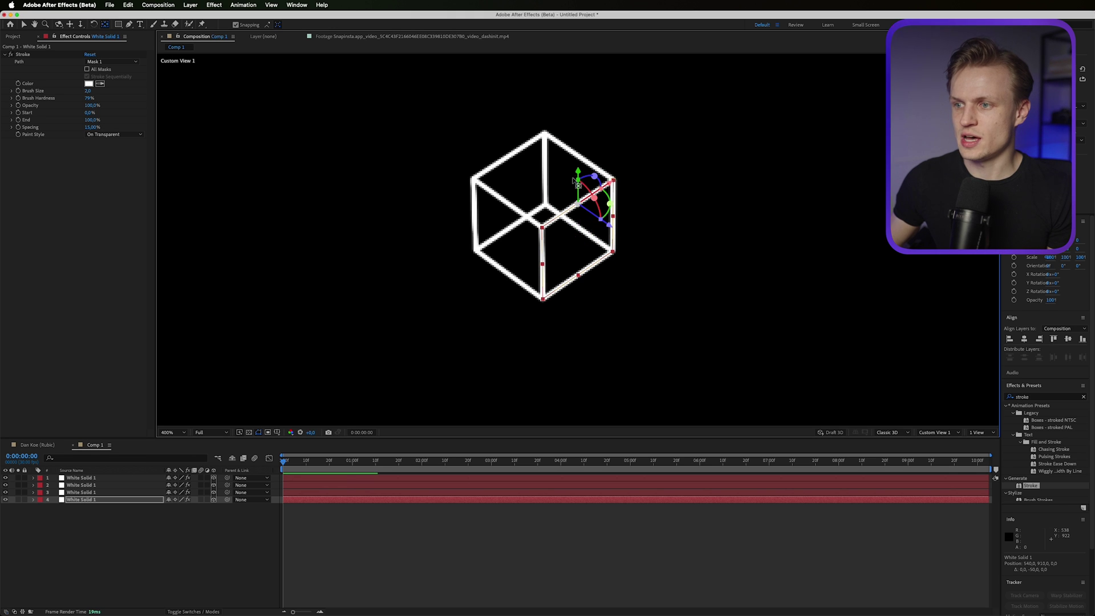
# Step: Snap the anchor points of the left, right and back faces to the middle of their top edges
pyautogui.click(106, 492)
pyautogui.moveTo(542, 264); pyautogui.dragTo(536, 227)
pyautogui.click(110, 485)
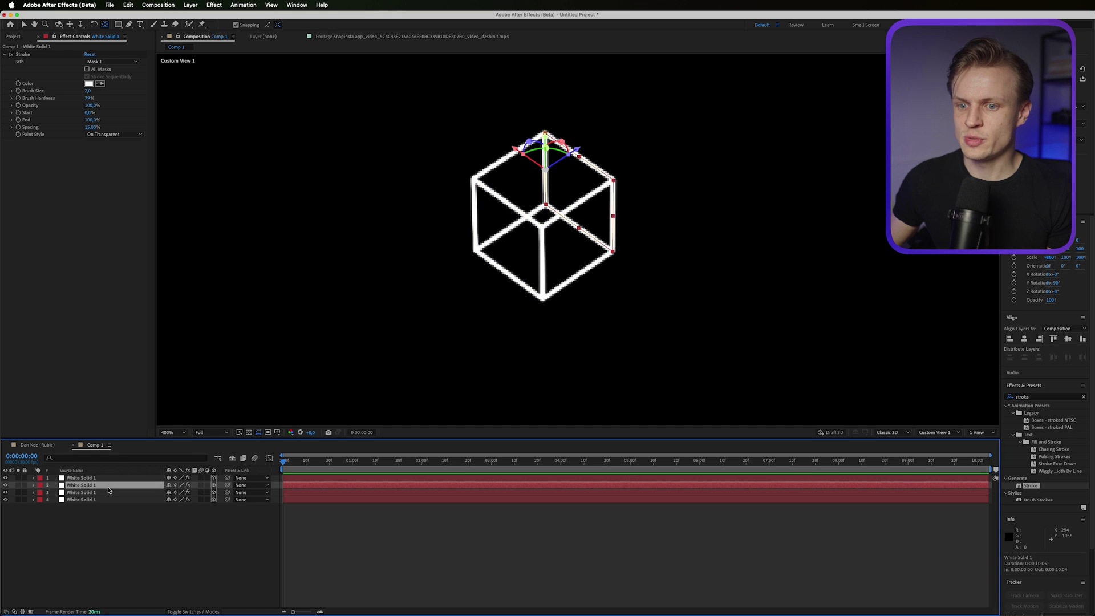
pyautogui.moveTo(547, 143); pyautogui.dragTo(546, 114)
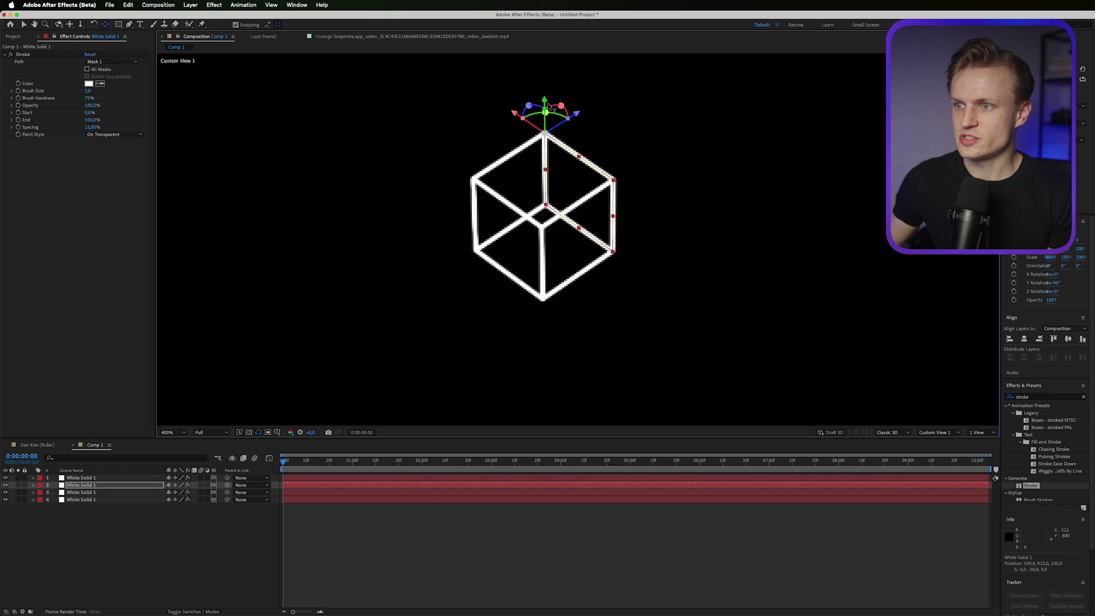
pyautogui.click(81, 477)
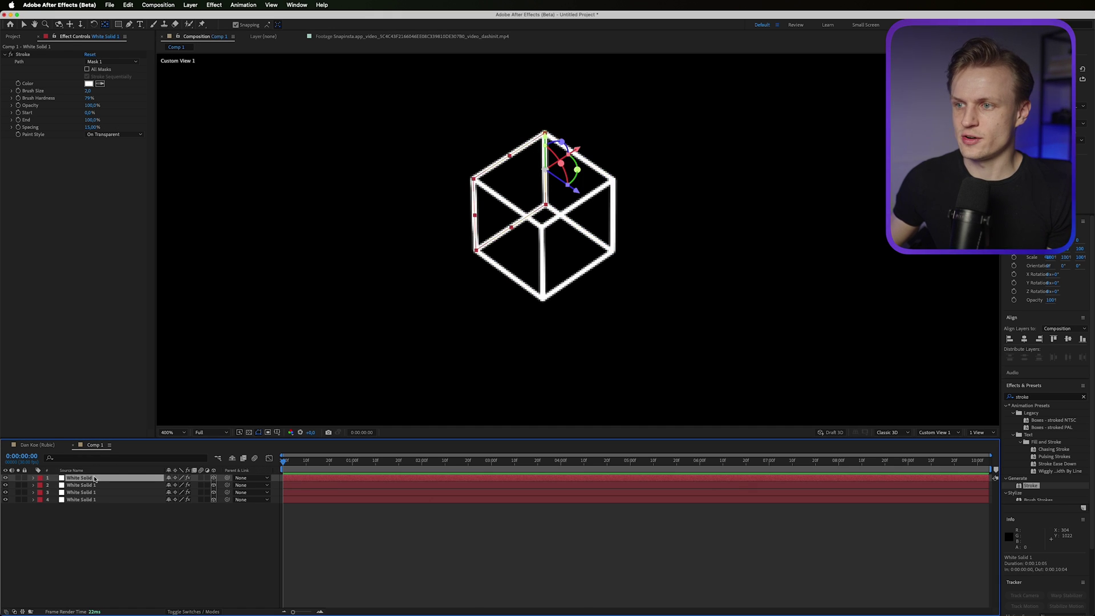
pyautogui.moveTo(552, 137); pyautogui.dragTo(551, 99)
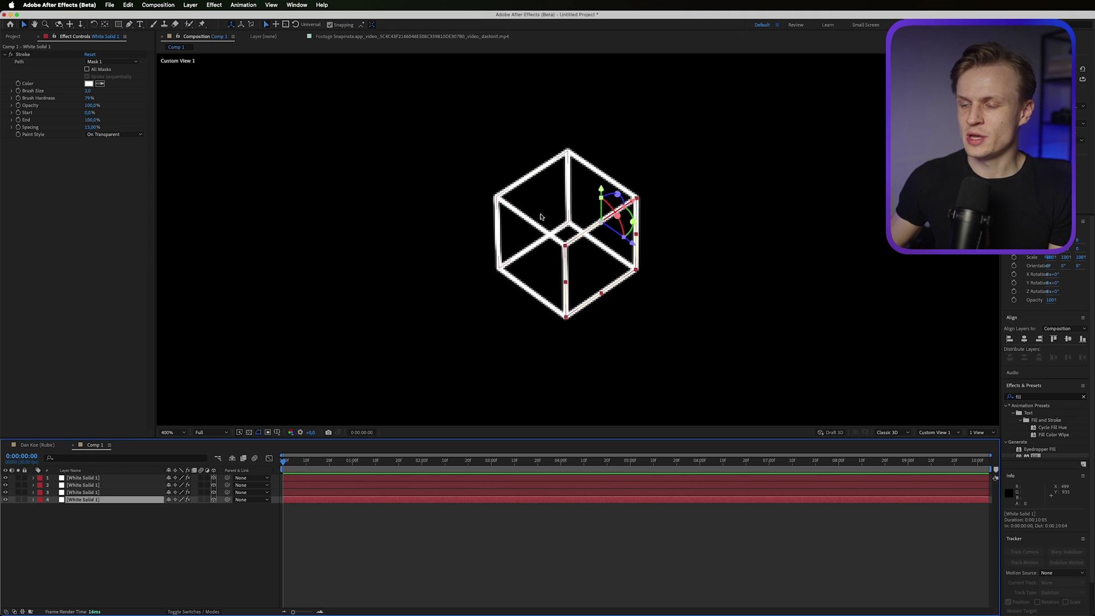
# Step: Set the Stroke paint style of the two front-facing cube faces, the fourth and third layers, to On Original Image
pyautogui.press('h')
pyautogui.moveTo(528, 306); pyautogui.dragTo(485, 344)
pyautogui.press('v')
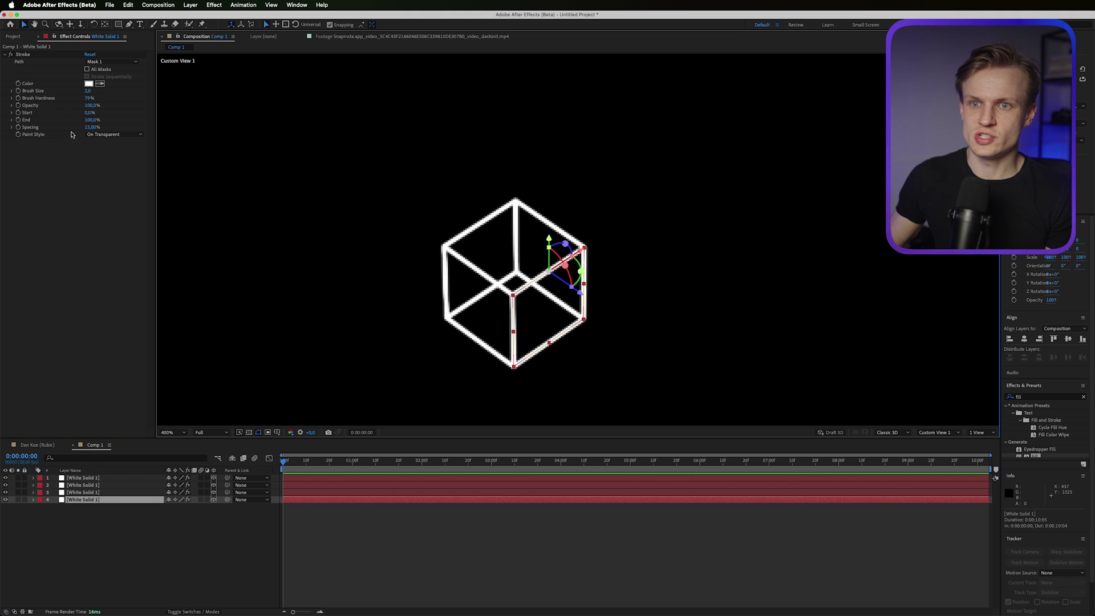
pyautogui.click(108, 134)
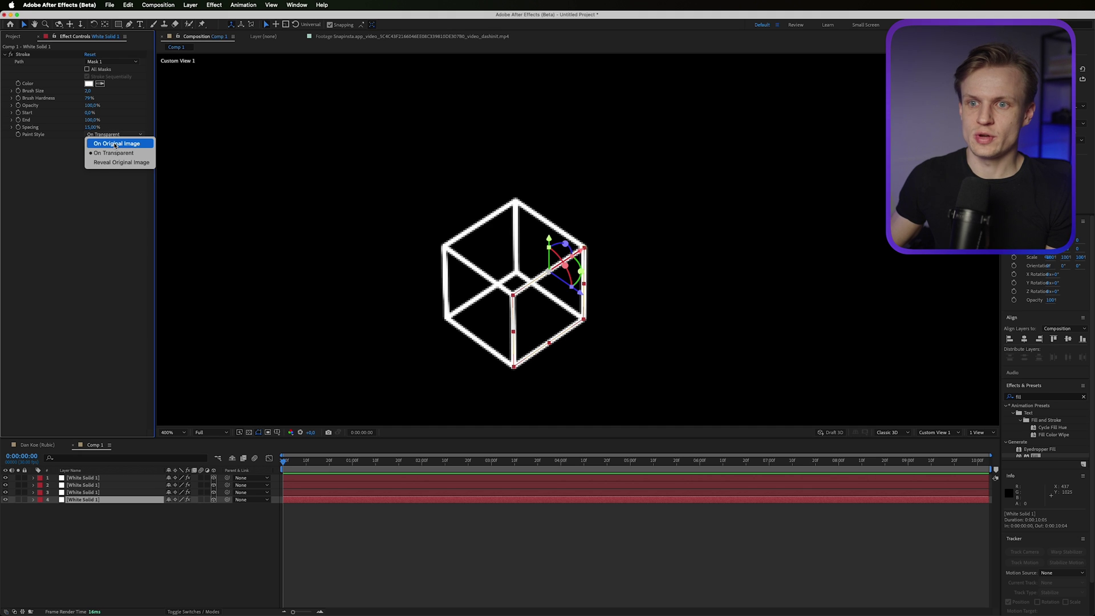
pyautogui.click(115, 143)
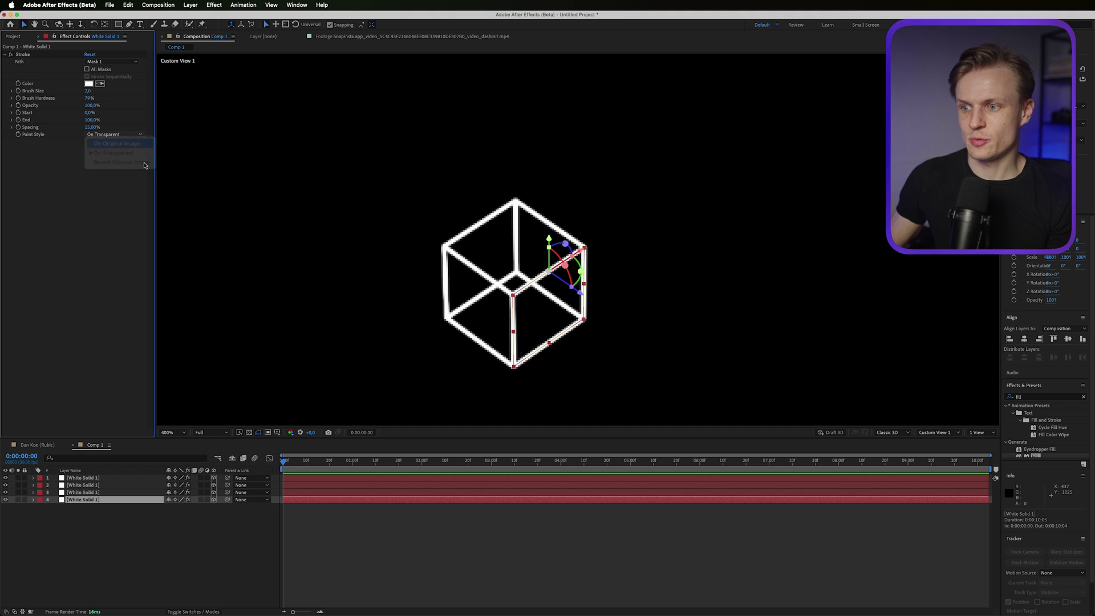
pyautogui.click(101, 492)
pyautogui.click(114, 134)
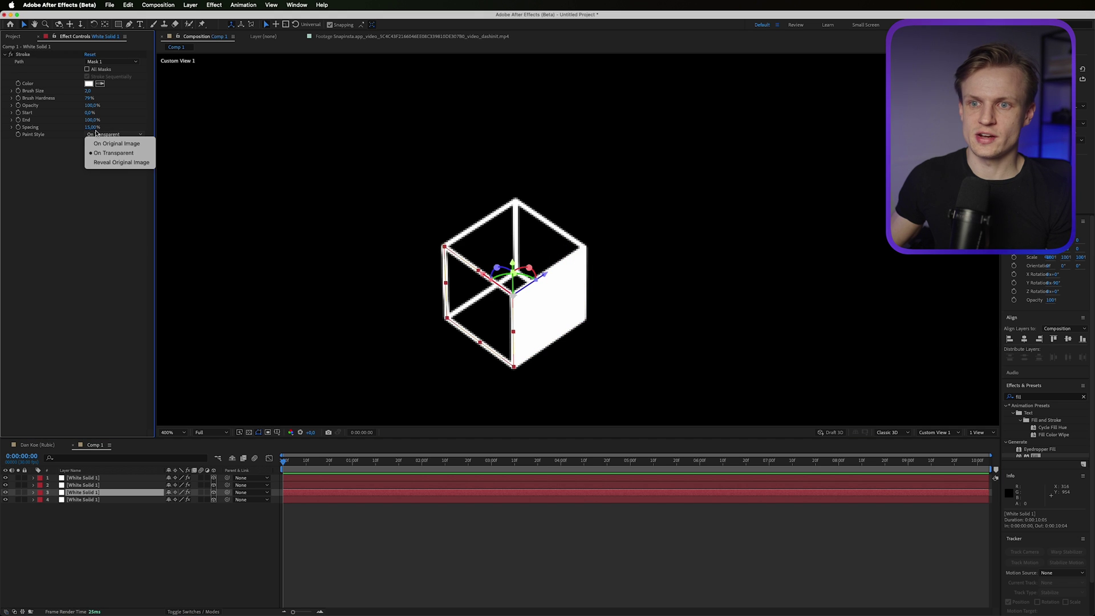
pyautogui.click(115, 144)
pyautogui.click(112, 135)
pyautogui.click(75, 195)
# Step: Set the Stroke paint style of the second and first layers to On Original Image
pyautogui.click(96, 485)
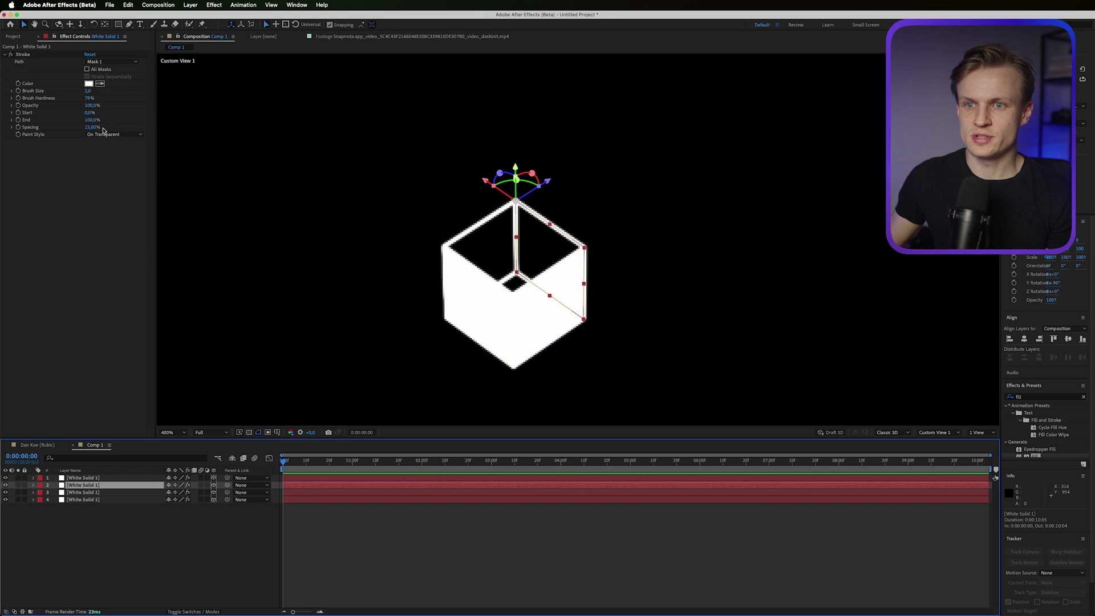
pyautogui.click(114, 135)
pyautogui.click(113, 144)
pyautogui.click(92, 477)
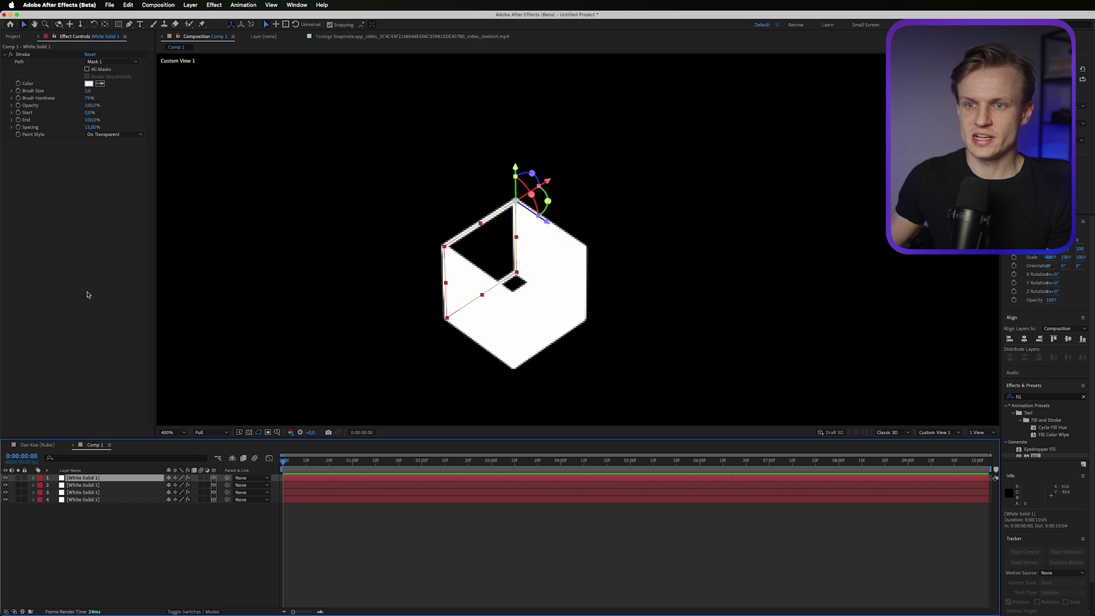
pyautogui.click(112, 135)
pyautogui.click(113, 144)
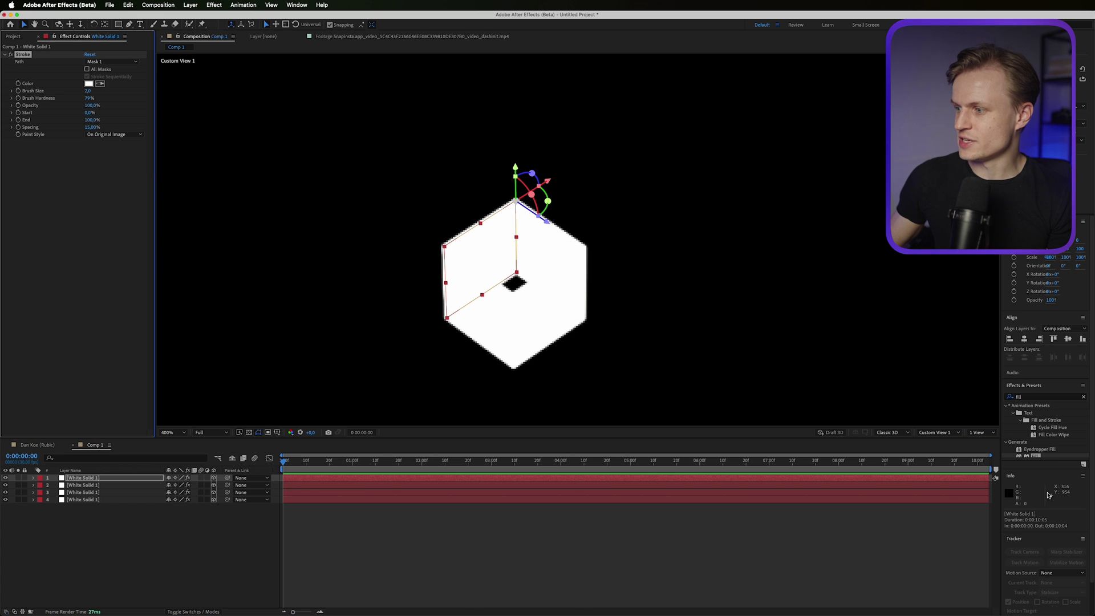
# Step: Apply a Fill effect above the Stroke on the first layer and set its color to 000000
pyautogui.moveTo(1035, 456); pyautogui.dragTo(25, 54)
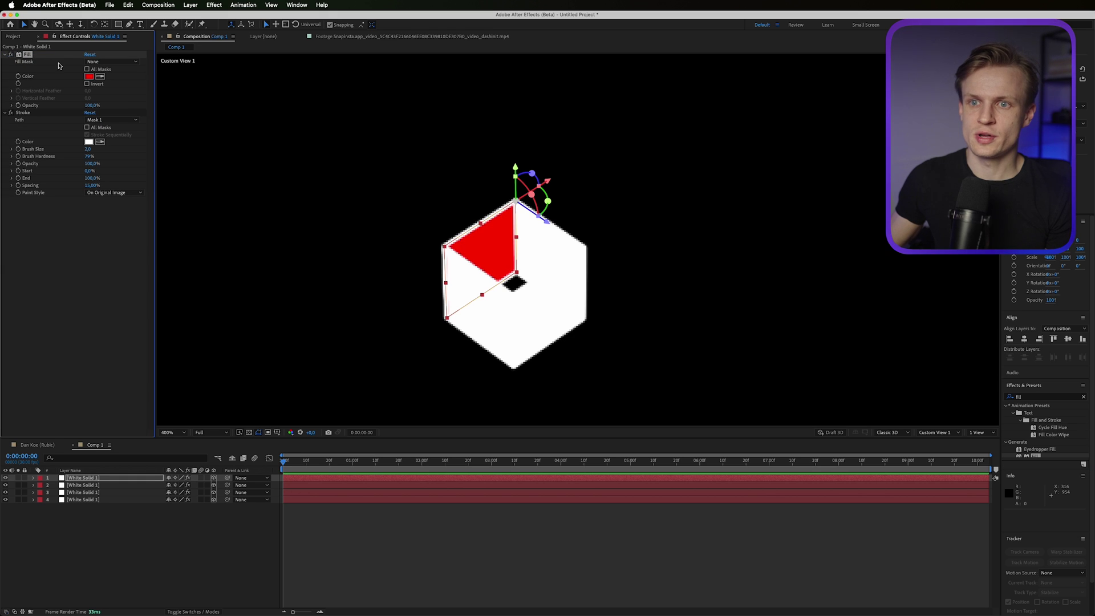
pyautogui.click(89, 76)
pyautogui.write('000000')
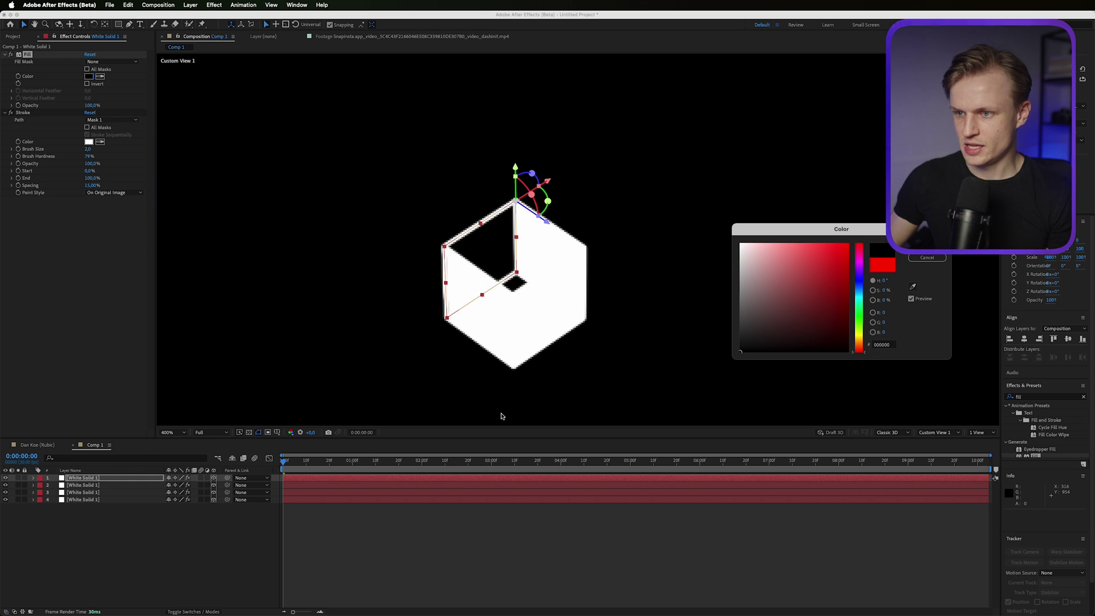
pyautogui.press('Return')
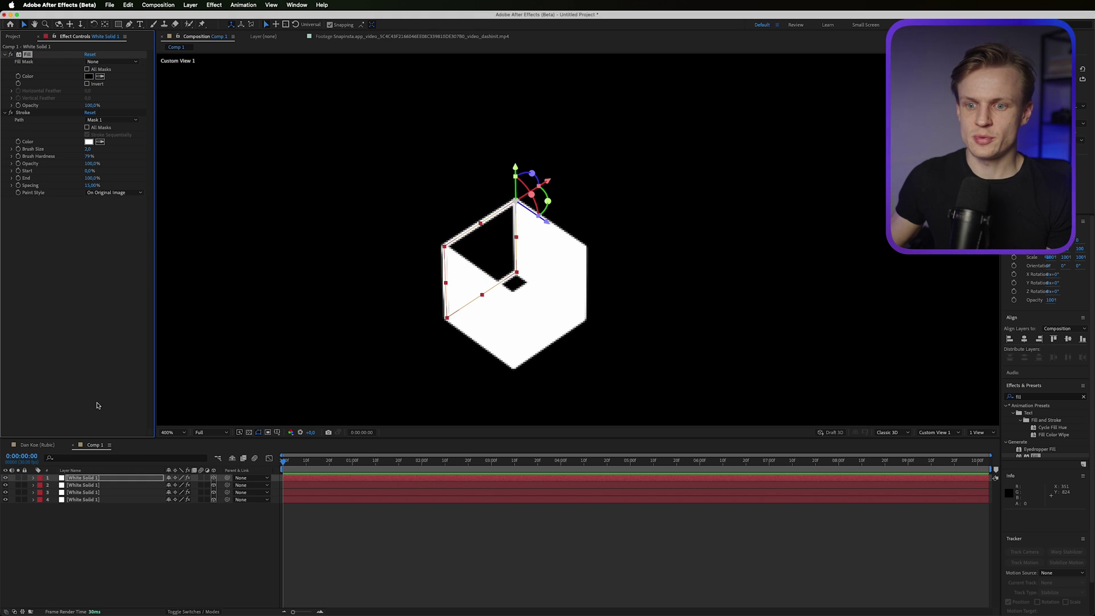
# Step: Give the other three face layers the same black Fill and place it above the Stroke in each effect stack
pyautogui.click(83, 486)
pyautogui.click(27, 143)
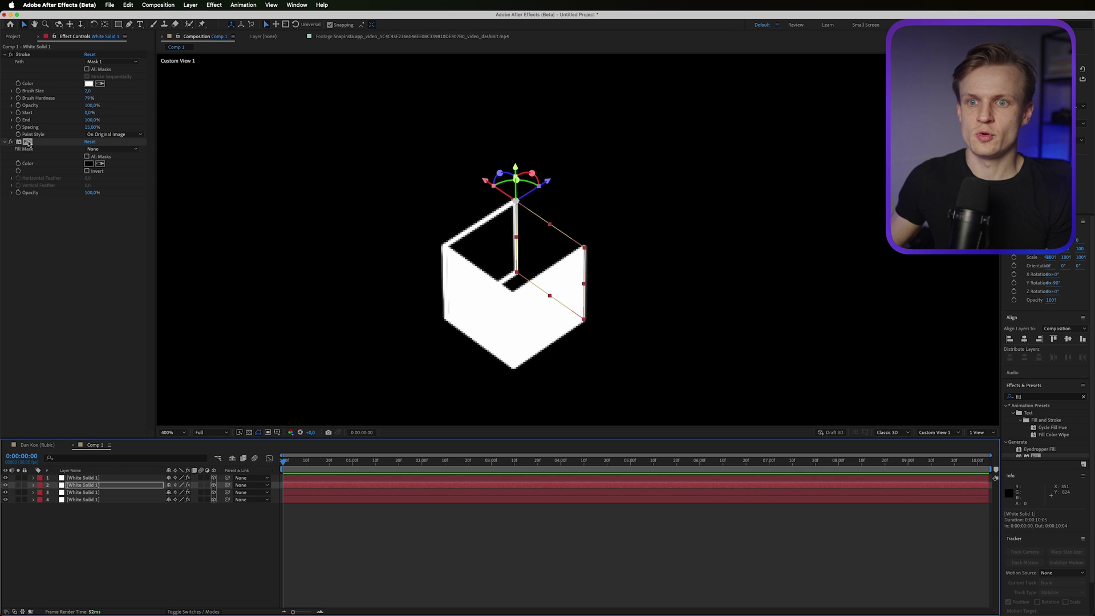
pyautogui.moveTo(27, 142); pyautogui.dragTo(27, 52)
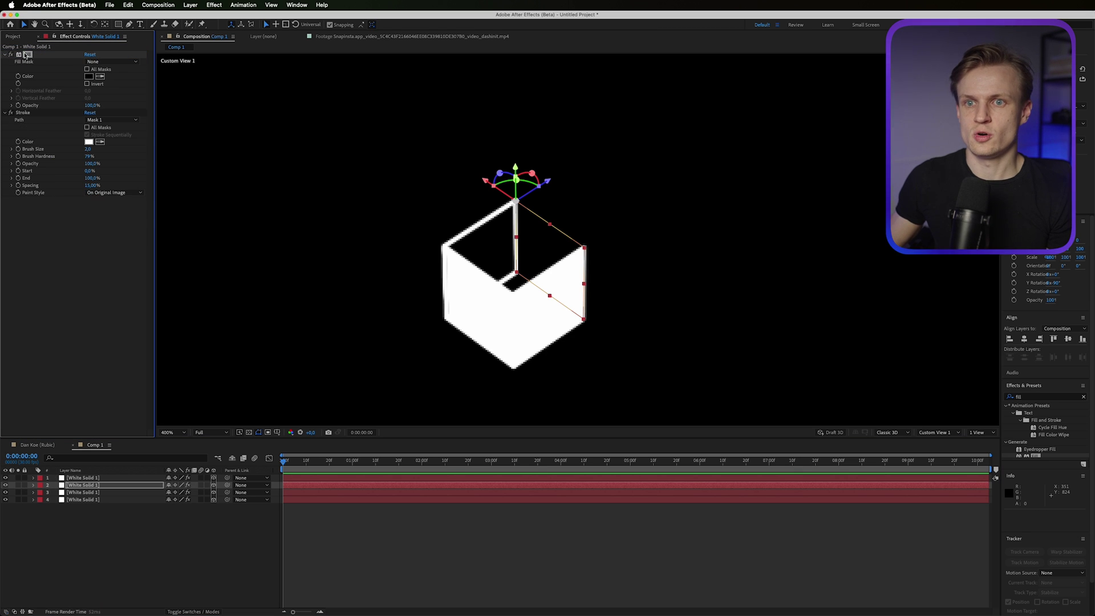
pyautogui.click(83, 492)
pyautogui.click(28, 142)
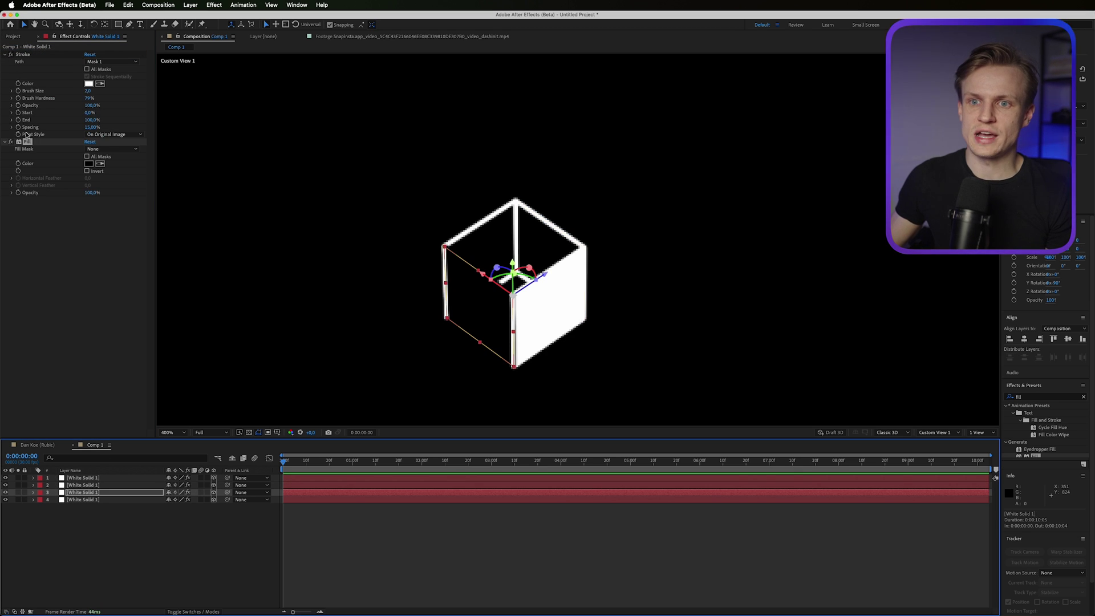
pyautogui.moveTo(31, 144); pyautogui.dragTo(31, 60)
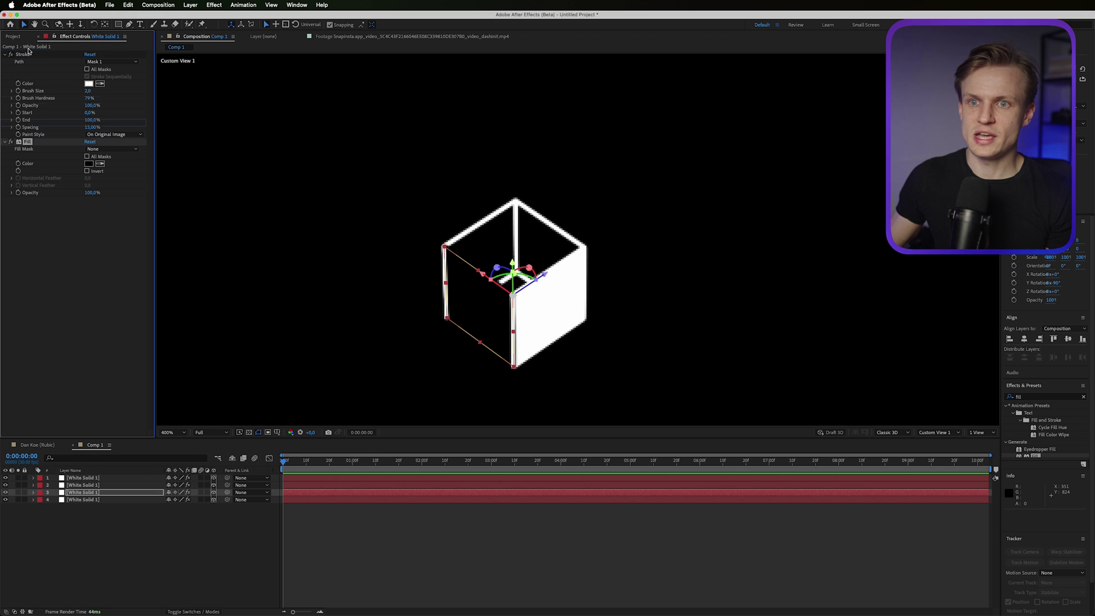
pyautogui.moveTo(29, 115)
pyautogui.mouseDown()
pyautogui.moveTo(30, 140)
pyautogui.moveTo(33, 55)
pyautogui.mouseUp()
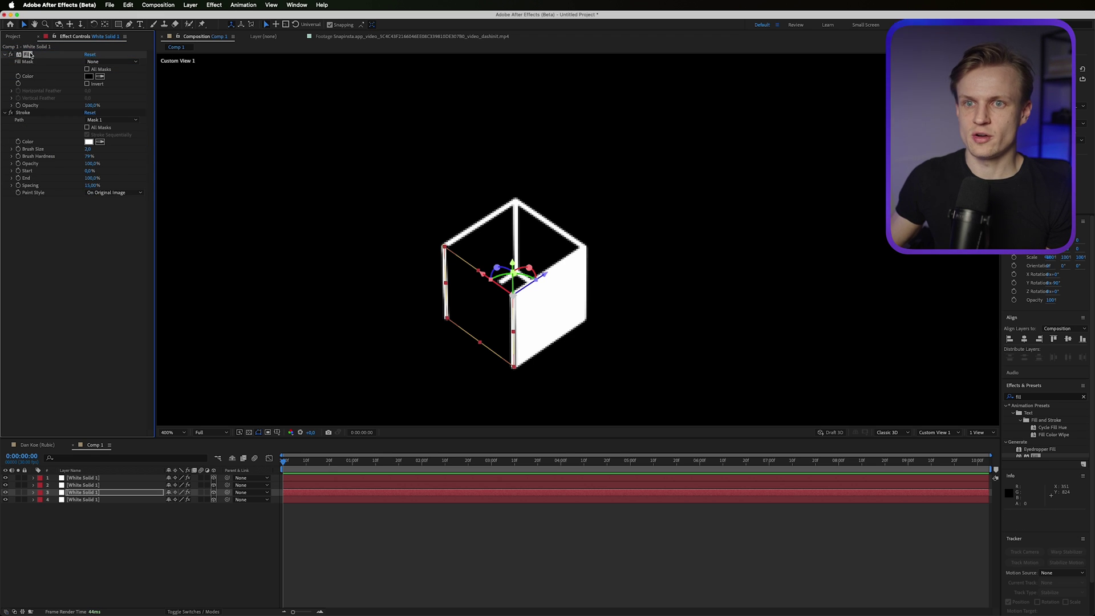
pyautogui.click(82, 500)
pyautogui.moveTo(30, 141); pyautogui.dragTo(27, 54)
# Step: Duplicate the third layer and set the copy's Z orientation to 270° so it forms the cube's top face
pyautogui.click(111, 494)
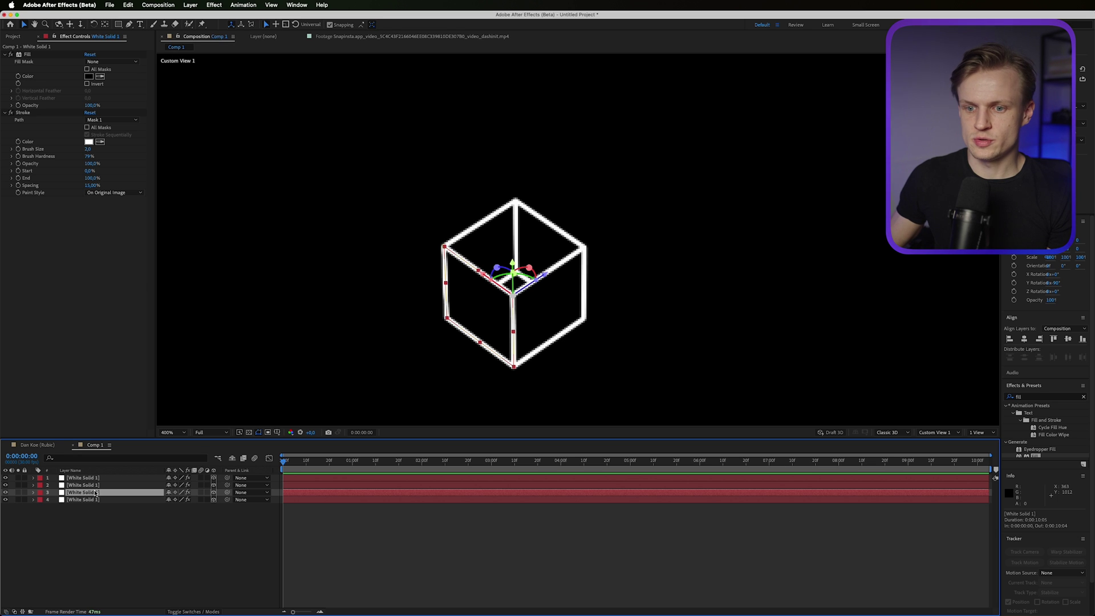
pyautogui.press('super+d')
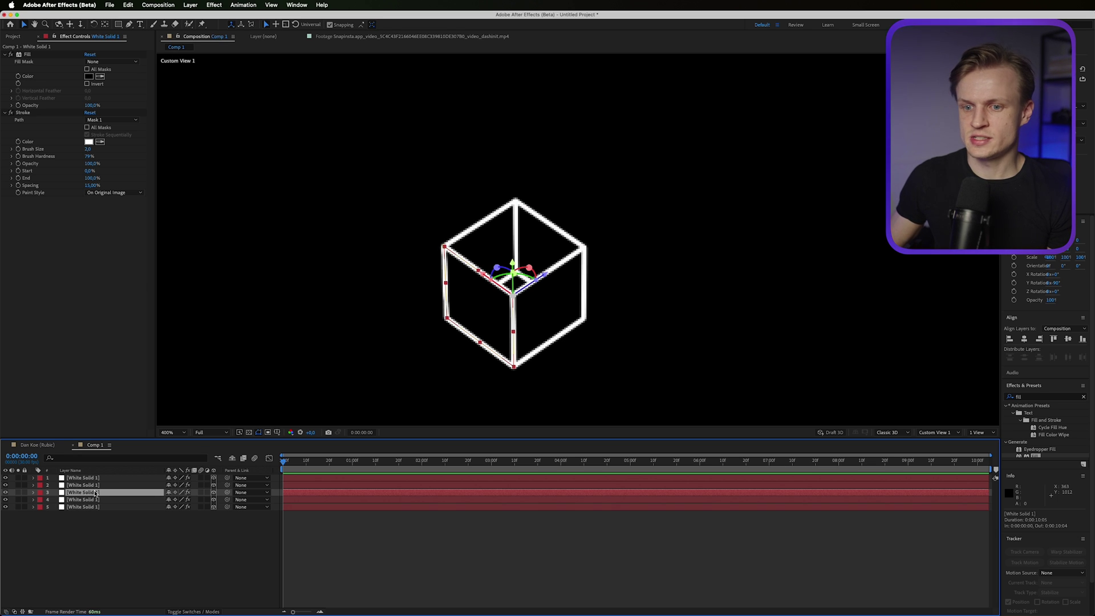
pyautogui.click(33, 493)
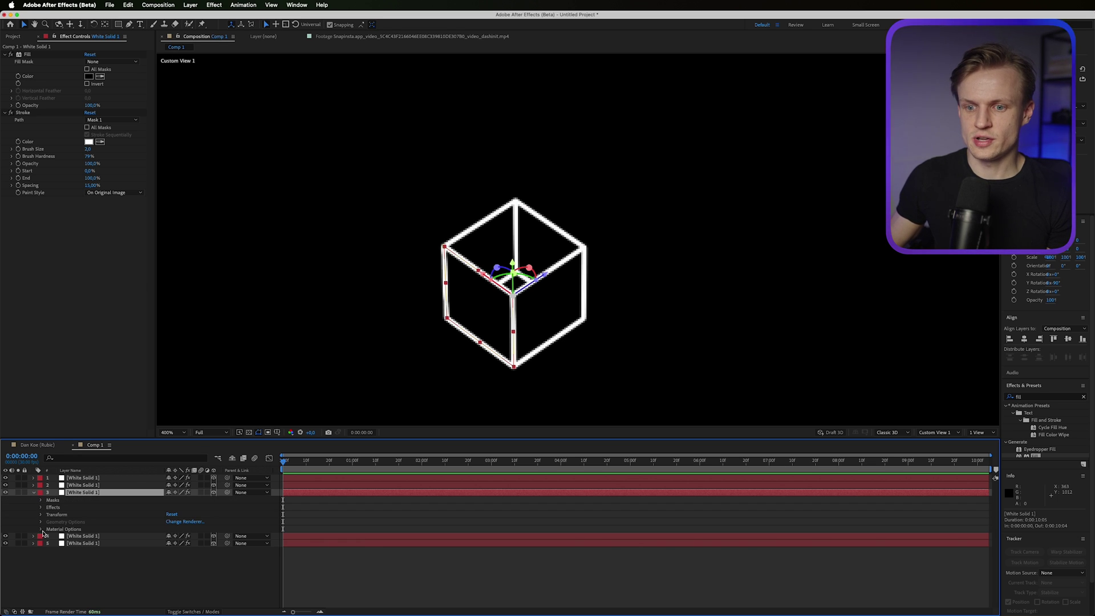
pyautogui.click(41, 515)
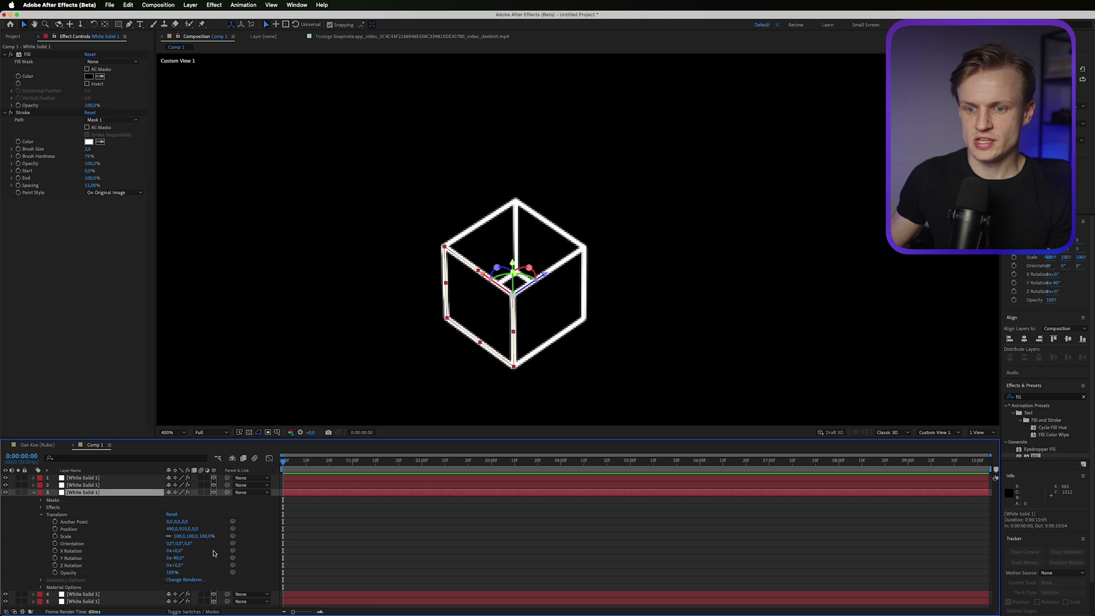
pyautogui.moveTo(188, 544); pyautogui.dragTo(152, 546)
pyautogui.click(91, 494)
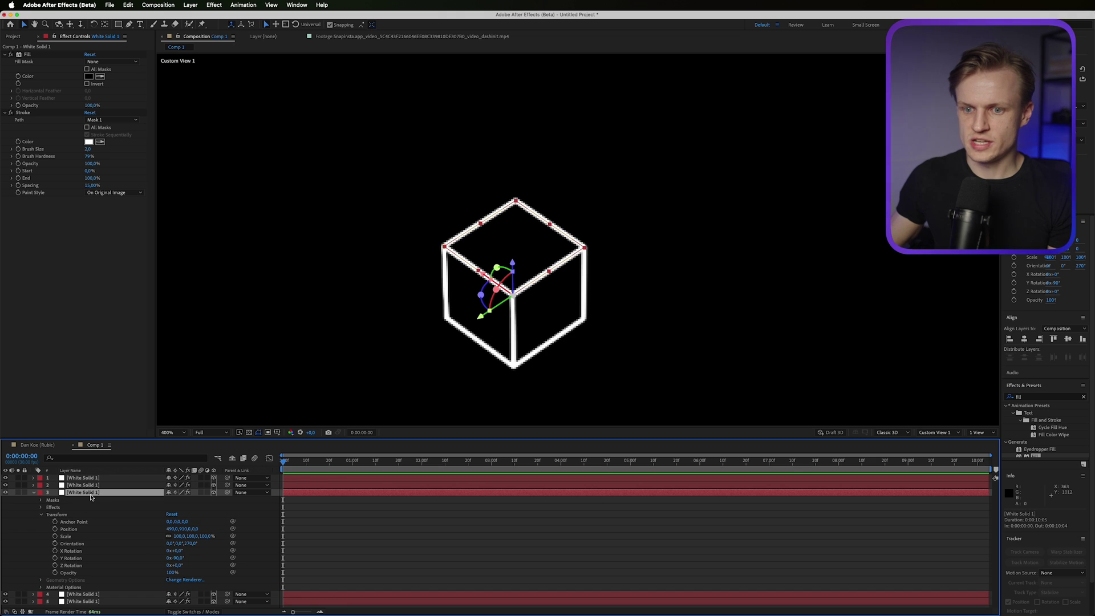
pyautogui.click(33, 492)
# Step: Duplicate the top face and move the copy 100 px down to form the cube's bottom face
pyautogui.hotkey('ctrl', 'd')
pyautogui.moveTo(521, 282); pyautogui.dragTo(521, 340)
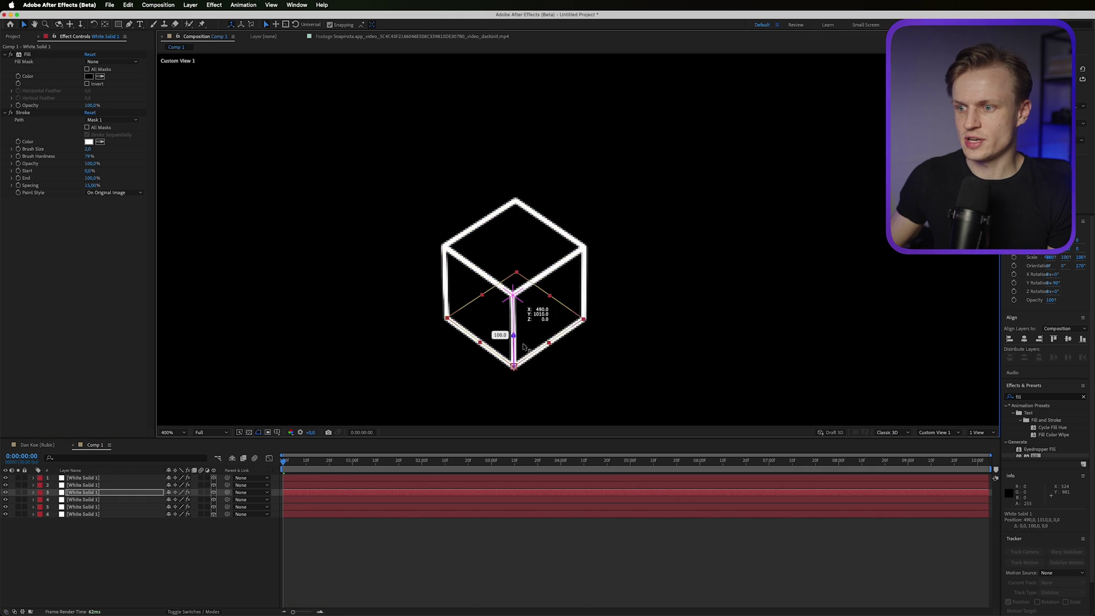
pyautogui.click(49, 543)
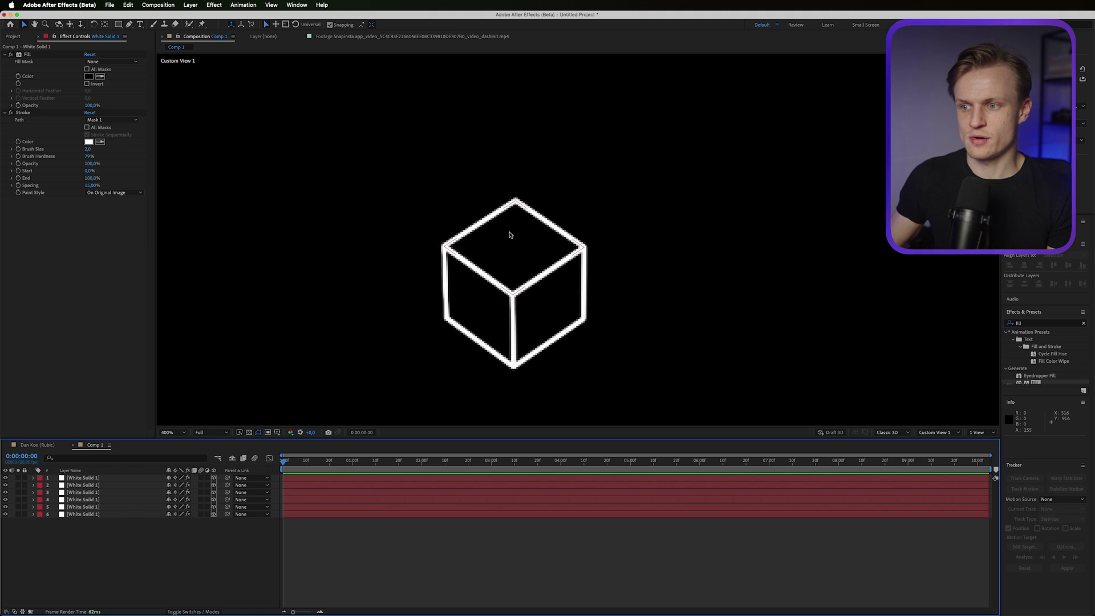
pyautogui.click(74, 514)
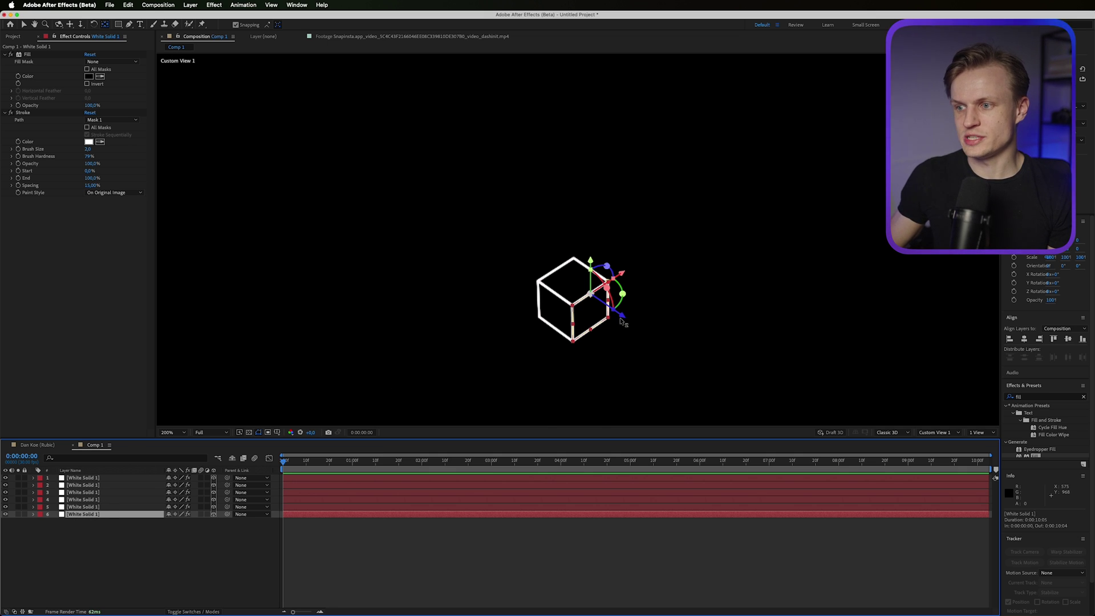
pyautogui.press('.')
pyautogui.press('.')
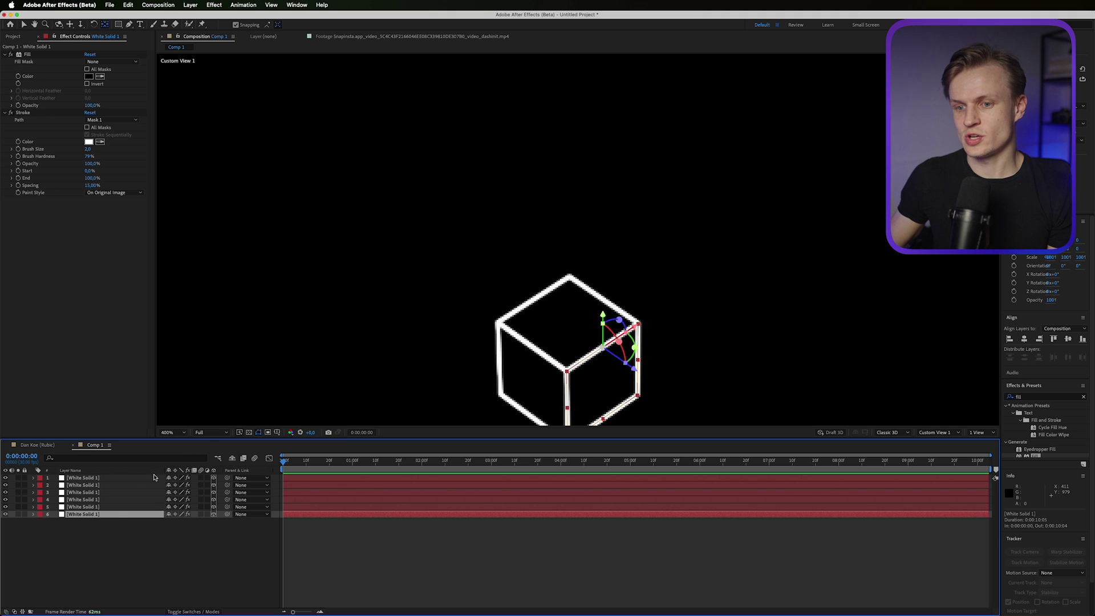
pyautogui.press(',')
pyautogui.press(',')
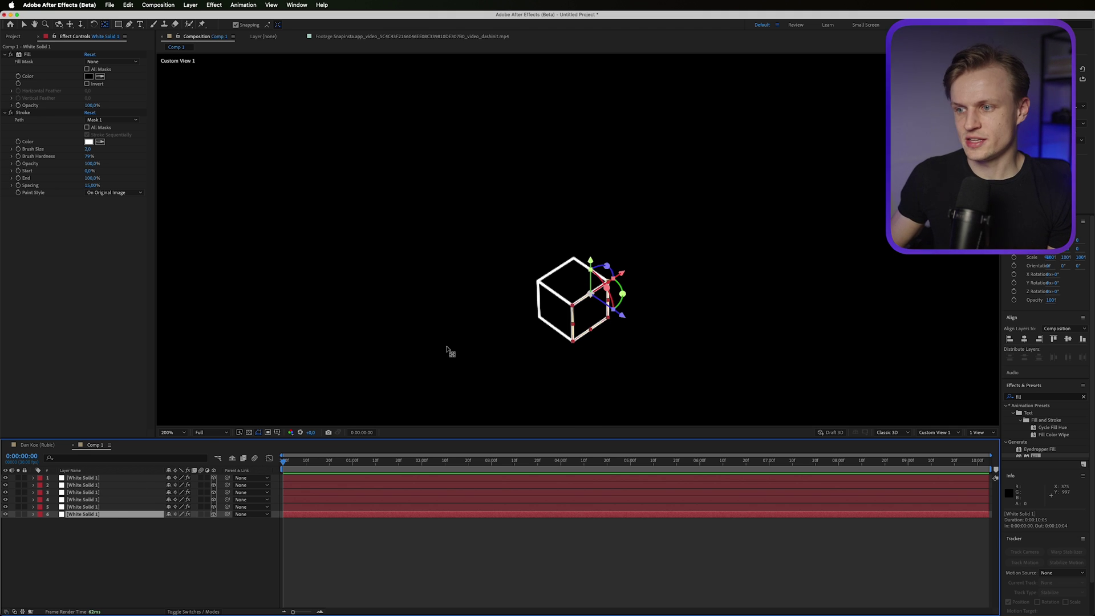
pyautogui.press('.')
pyautogui.press('.')
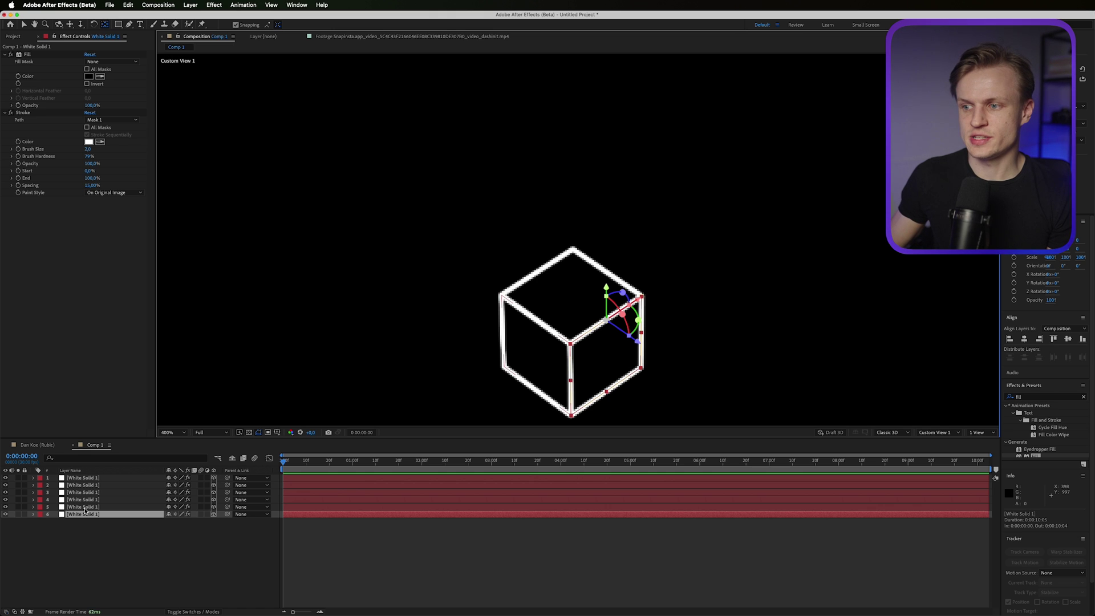
# Step: Hide the other face layers and snap the bottom face's anchor point to the centre of the square
pyautogui.click(101, 493)
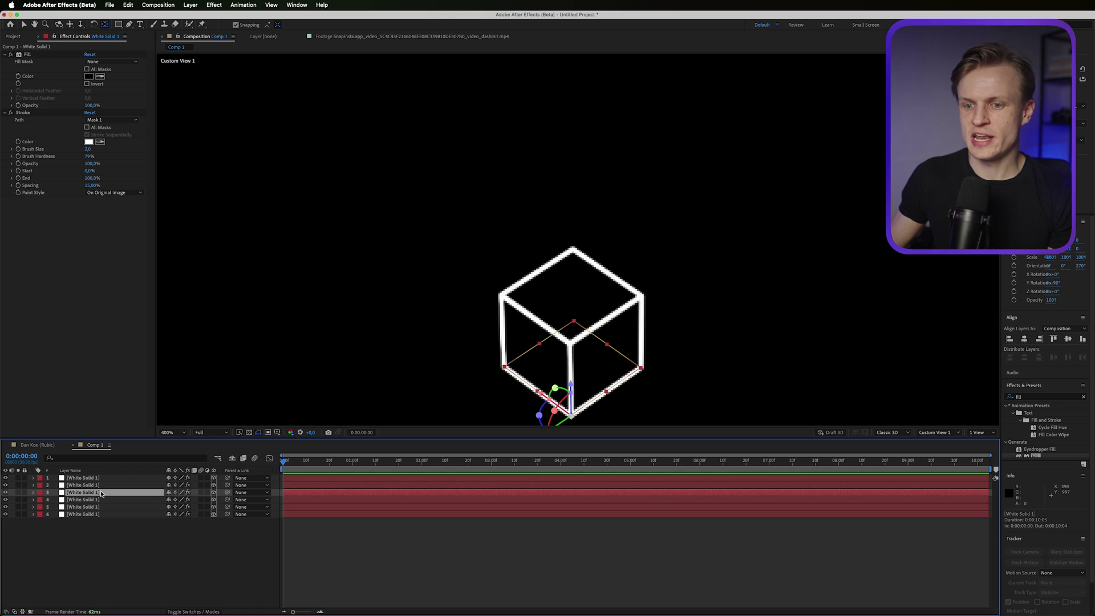
pyautogui.moveTo(638, 328); pyautogui.dragTo(721, 175)
pyautogui.scroll(1, 562, 274)
pyautogui.press('v')
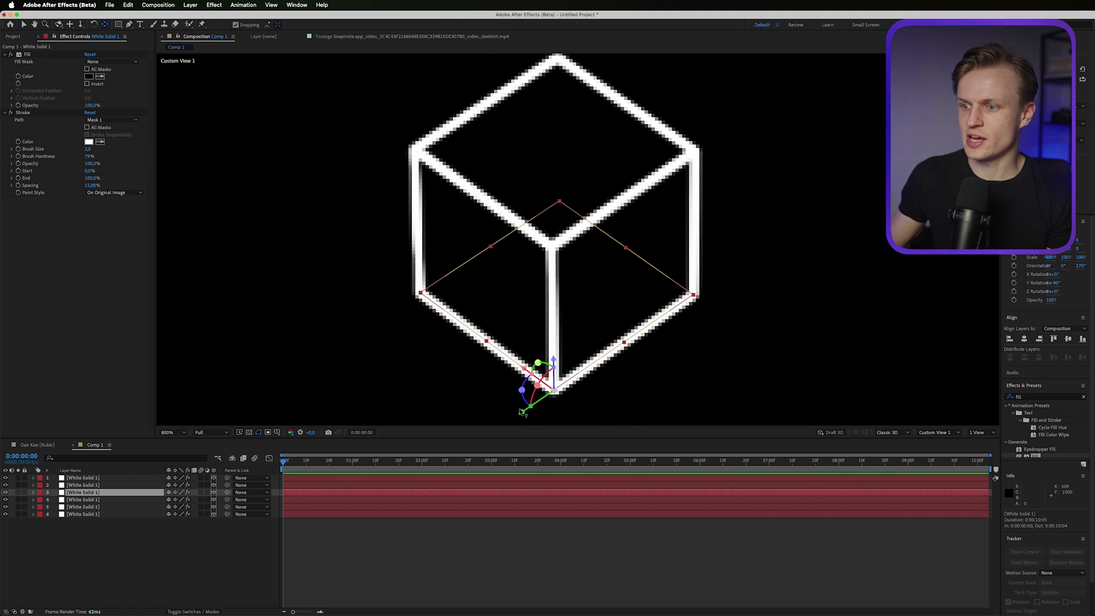
pyautogui.moveTo(536, 388); pyautogui.dragTo(598, 372)
pyautogui.hotkey('ctrl', 'z')
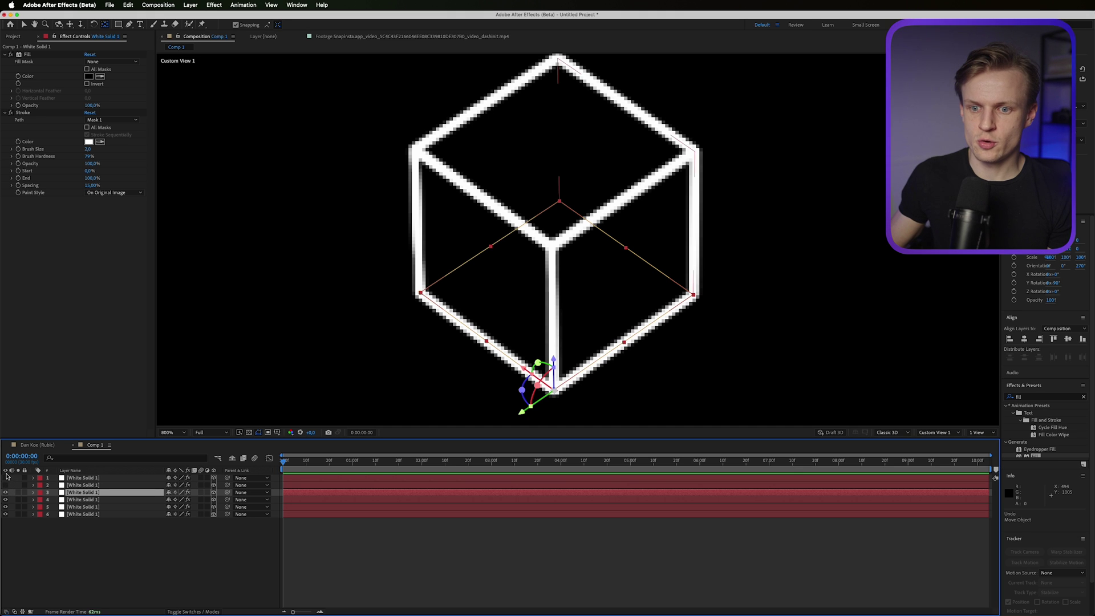
pyautogui.click(6, 477)
pyautogui.moveTo(542, 398); pyautogui.dragTo(516, 286)
# Step: Move the bottom face layer to the end of the layer stack and make all hidden face layers visible again
pyautogui.click(84, 494)
pyautogui.click(87, 499)
pyautogui.click(88, 507)
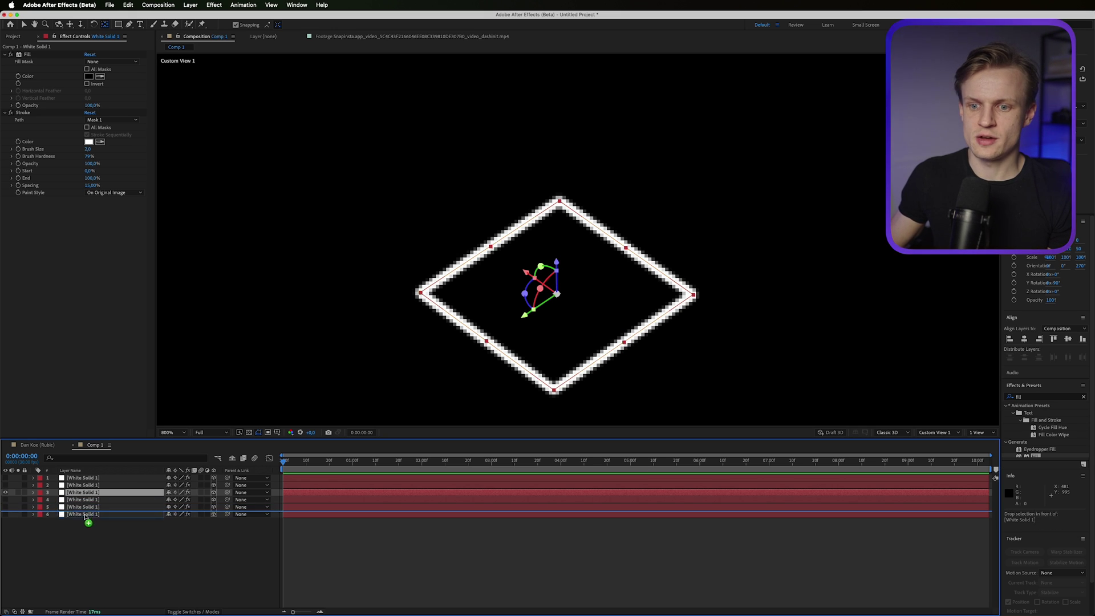
pyautogui.click(89, 514)
pyautogui.moveTo(3, 488); pyautogui.dragTo(4, 478)
# Step: Parent the first five face layers to the bottom face, layer 6
pyautogui.click(91, 507)
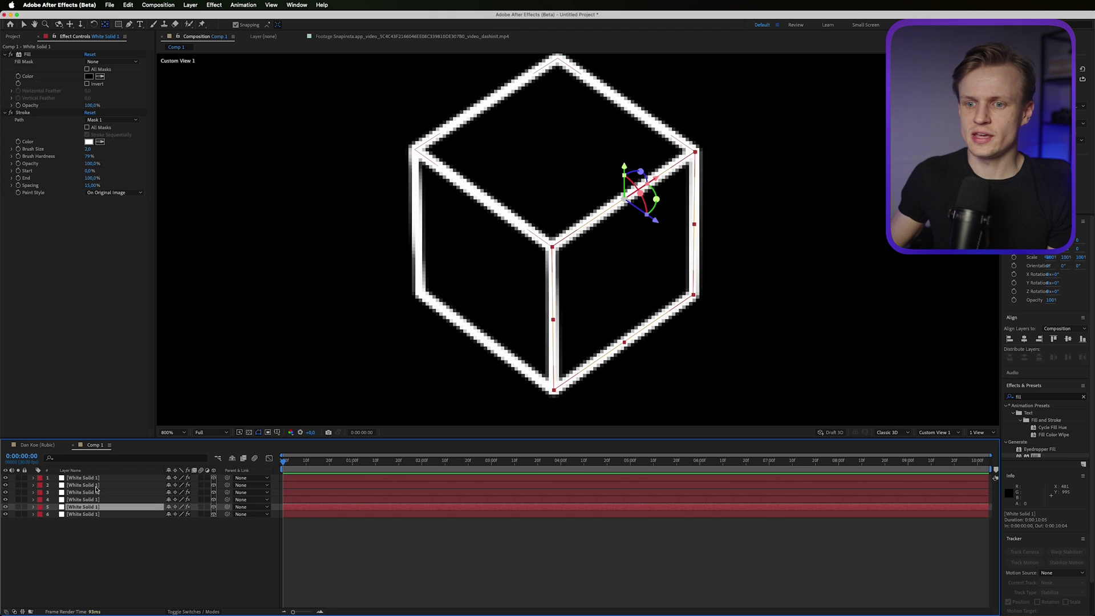
pyautogui.keyDown('shift'); pyautogui.click(85, 478); pyautogui.keyUp('shift')
pyautogui.moveTo(226, 510); pyautogui.dragTo(109, 514)
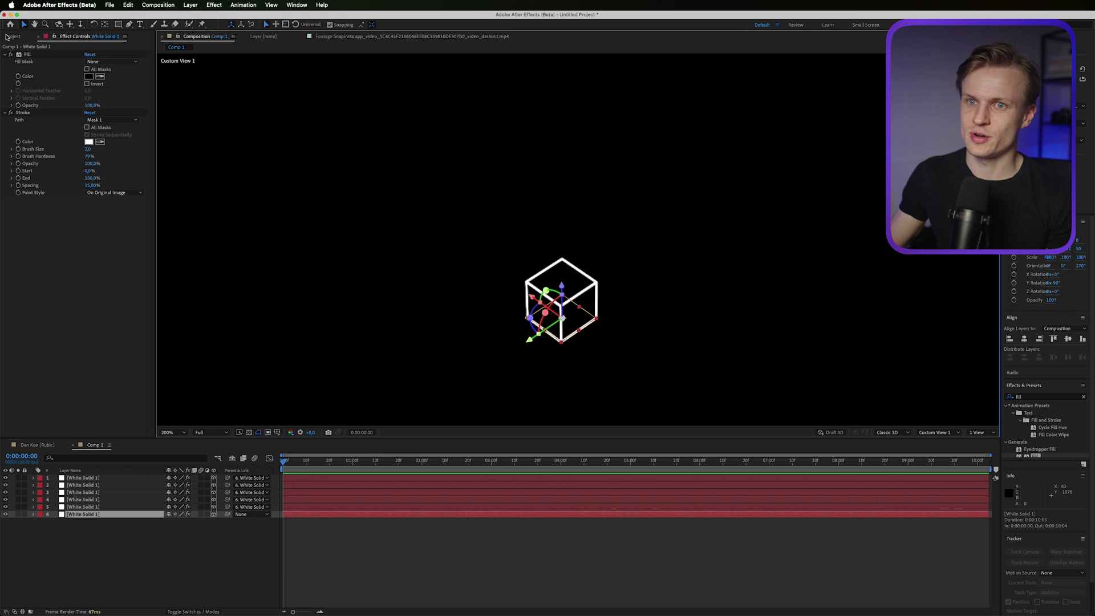
pyautogui.click(79, 570)
# Step: Pre-compose all six face layers into a new composition named Cube, moving all attributes into it
pyautogui.click(86, 514)
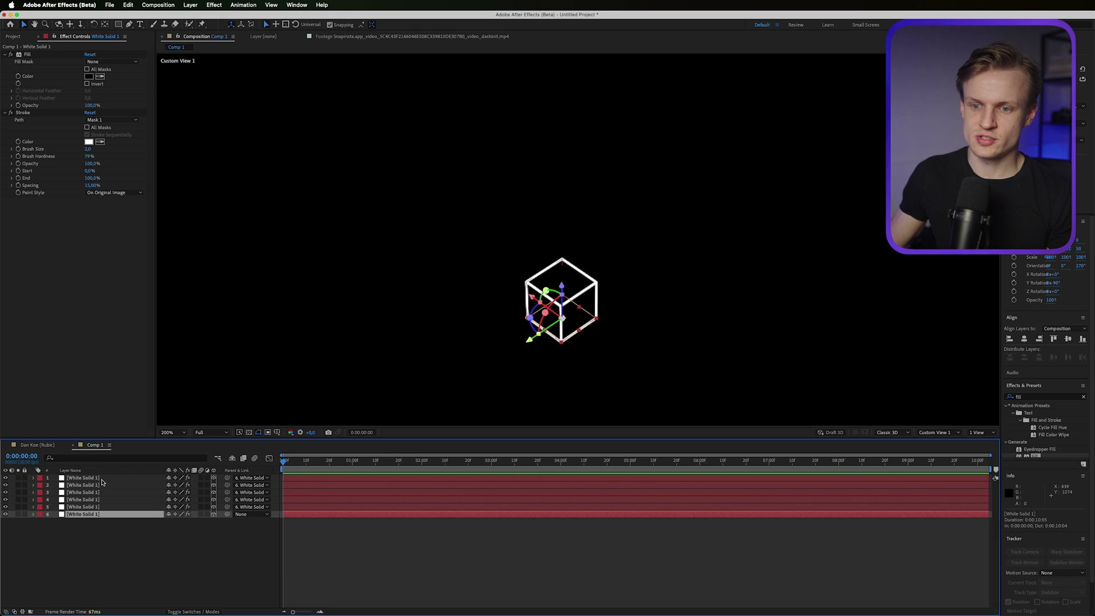
pyautogui.keyDown('shift'); pyautogui.click(101, 480); pyautogui.keyUp('shift')
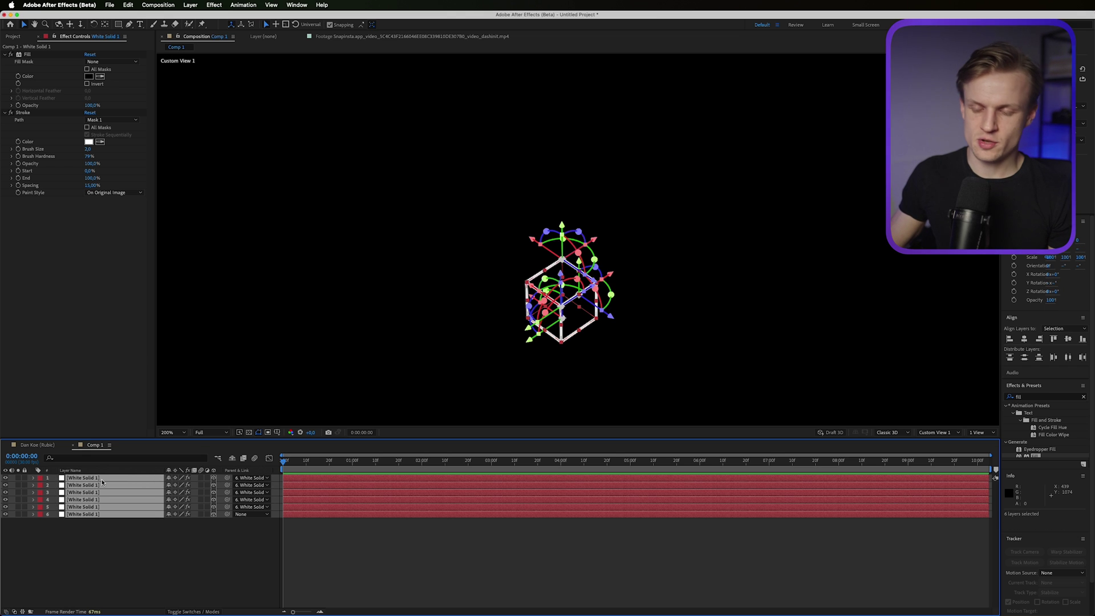
pyautogui.press('super+shift+c')
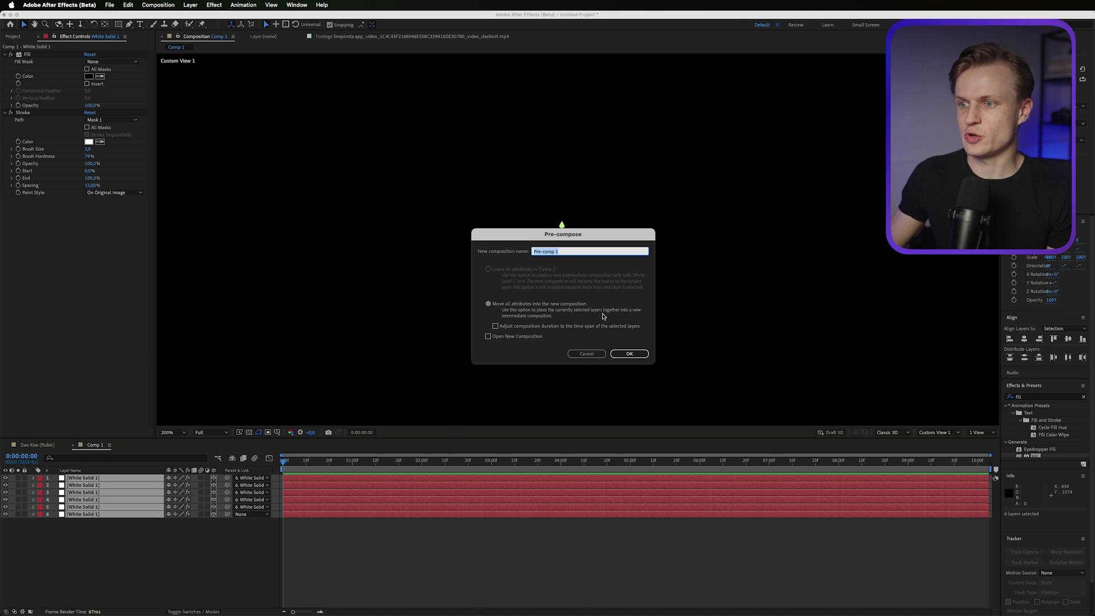
pyautogui.write('Cur')
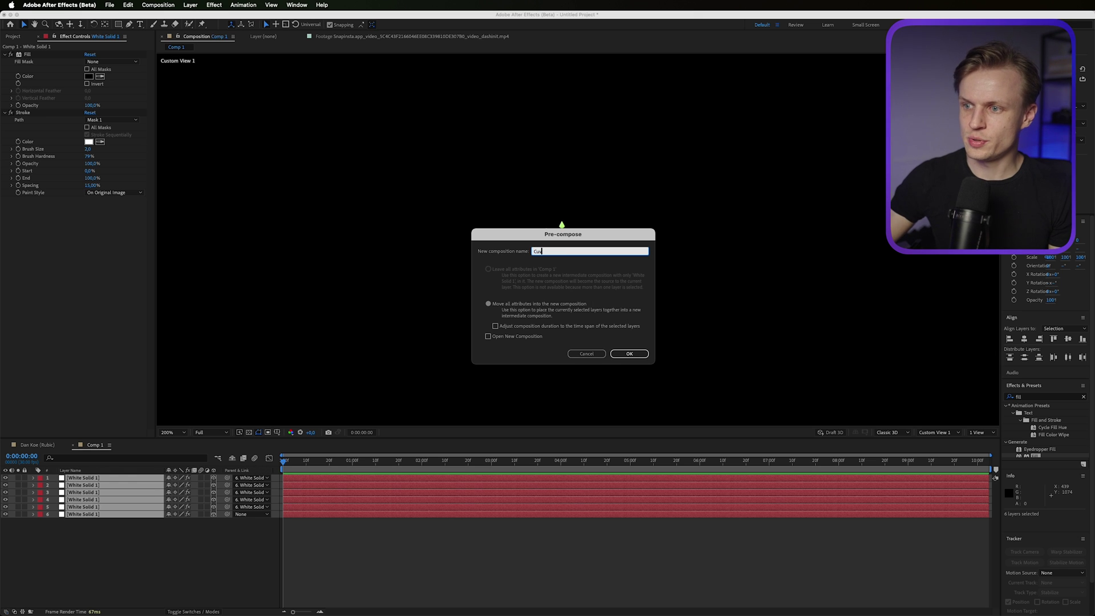
pyautogui.write('be')
pyautogui.press('Return')
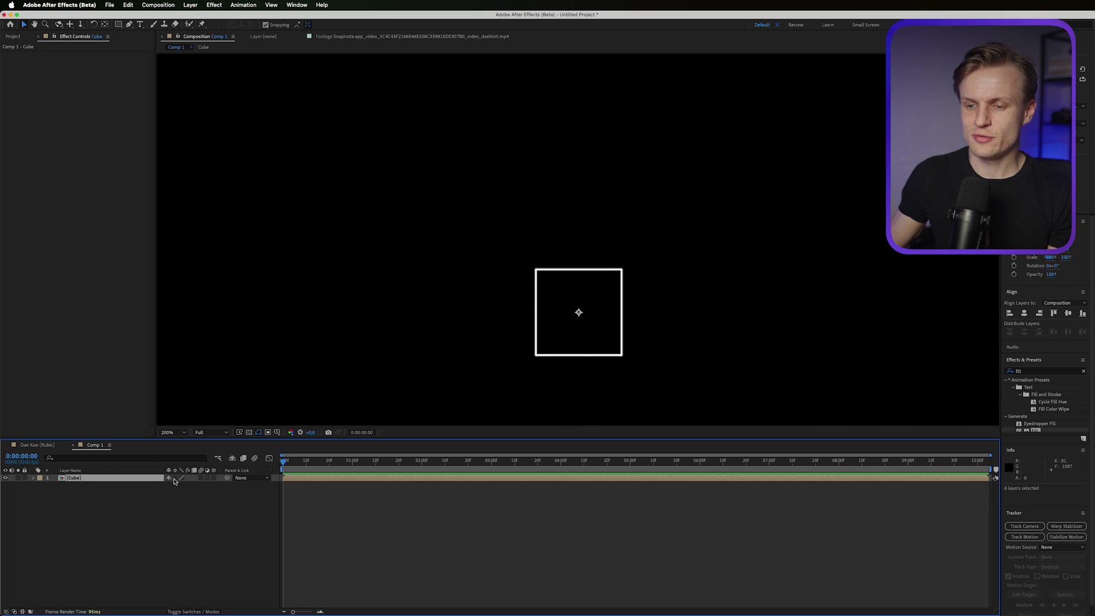
# Step: Collapse transformations on the Cube pre-comp and make it a 3D layer
pyautogui.click(175, 478)
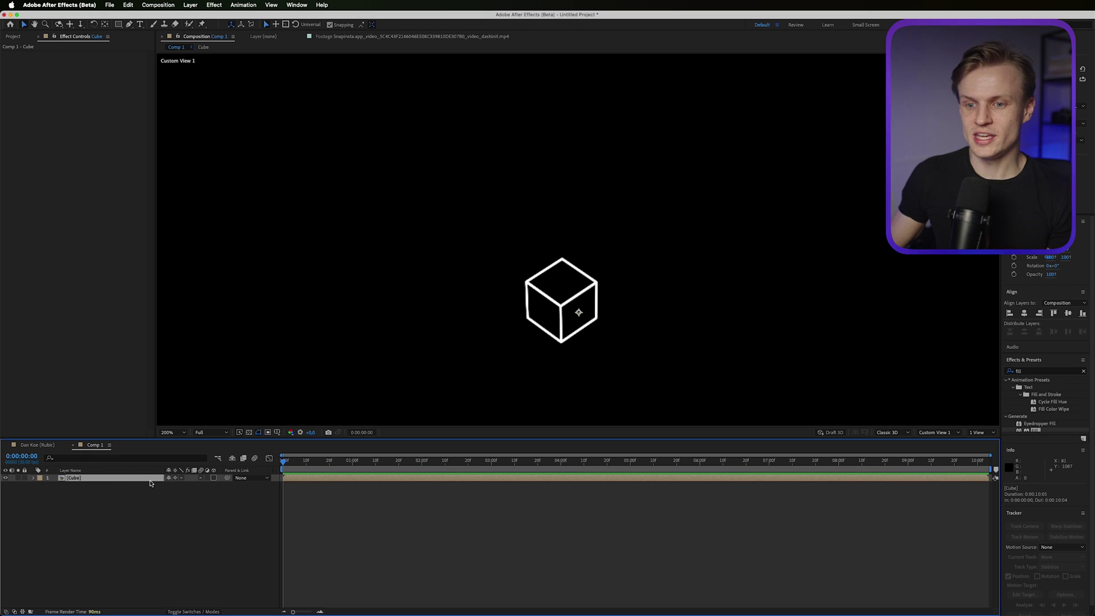
pyautogui.click(147, 483)
pyautogui.click(214, 478)
pyautogui.click(108, 478)
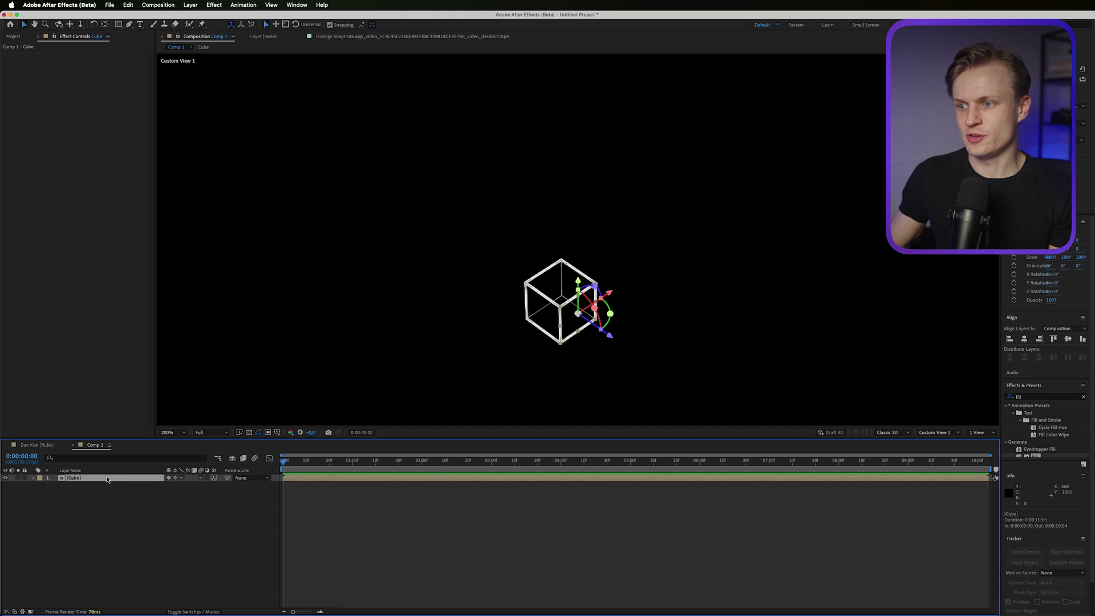
# Step: Duplicate the Cube layer, undo a trial move of the copy, and reveal the copy's rotation properties
pyautogui.press('super+d')
pyautogui.moveTo(609, 292); pyautogui.dragTo(665, 281)
pyautogui.press('super+z')
pyautogui.press('r')
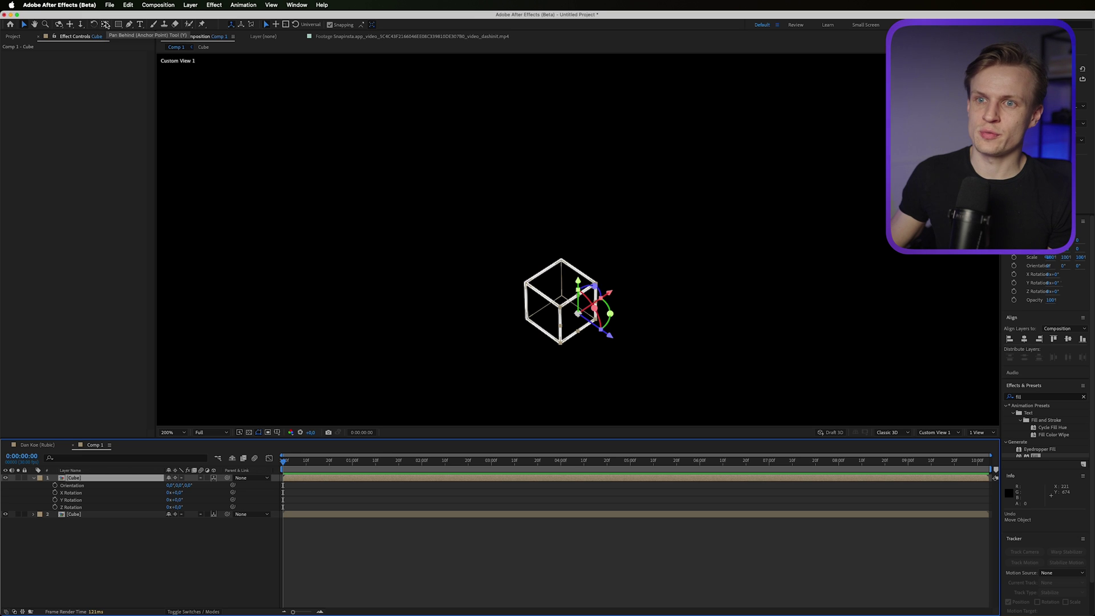
# Step: Shift the cube copy's anchor point 50 px in negative X to its side face and move the copy 100 px along positive X
pyautogui.click(105, 25)
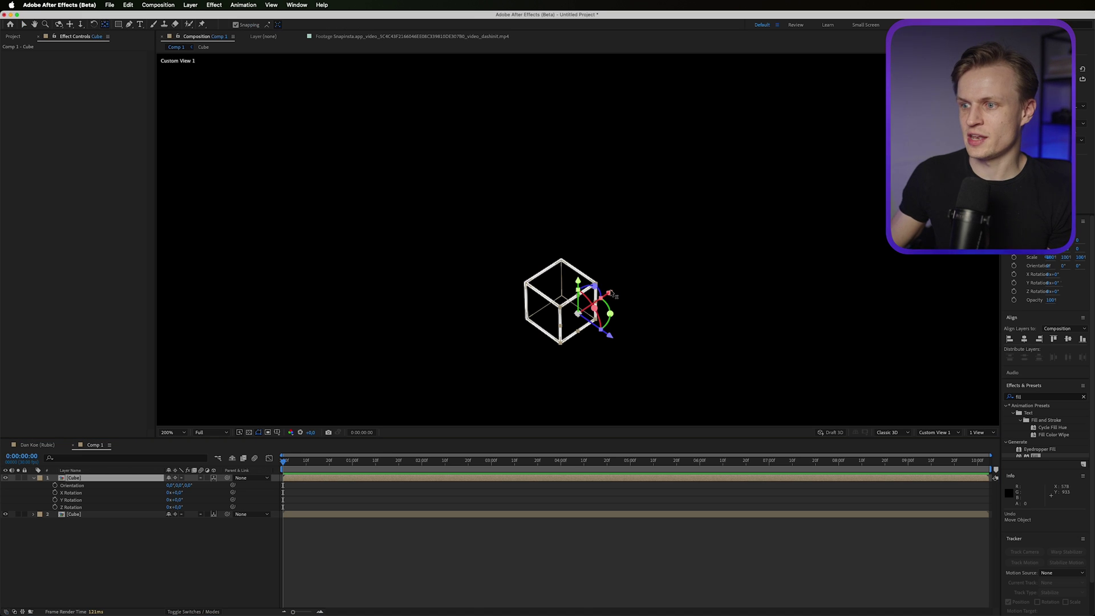
pyautogui.moveTo(611, 293); pyautogui.dragTo(611, 316)
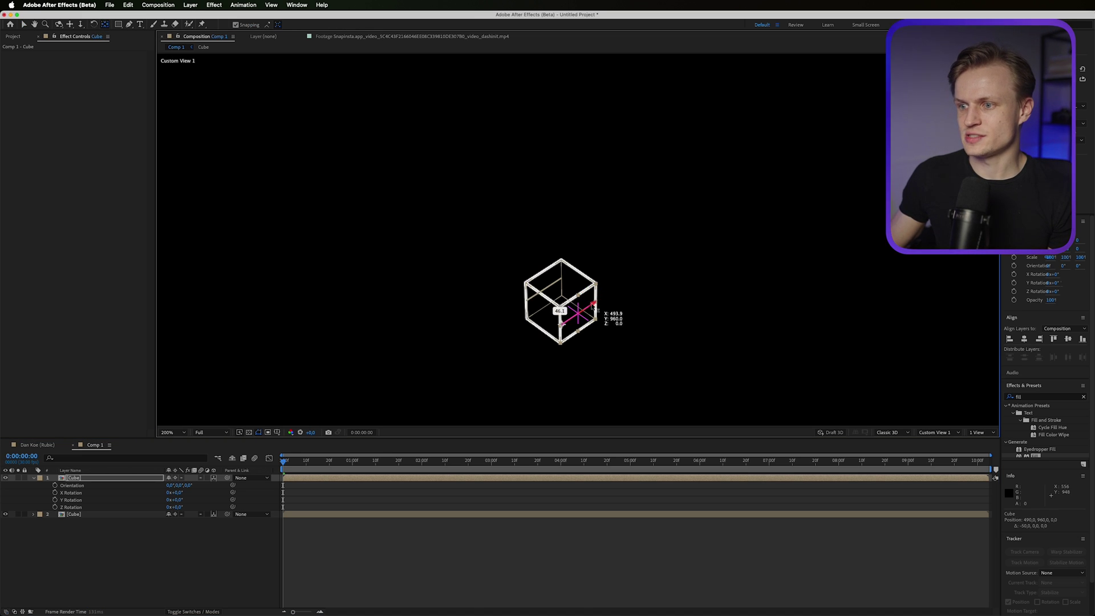
pyautogui.click(23, 25)
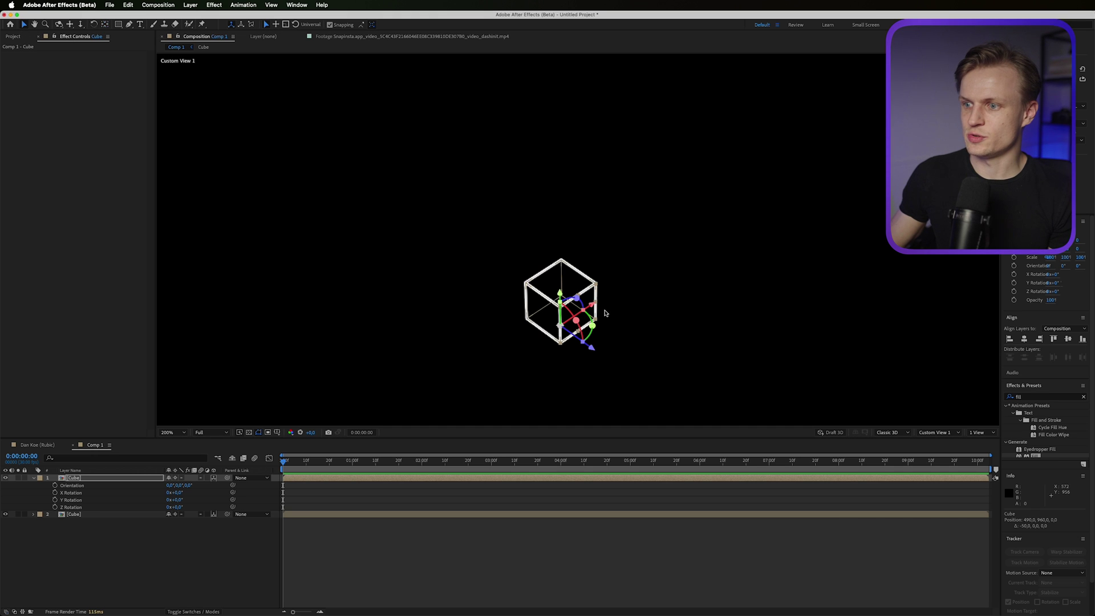
pyautogui.moveTo(591, 307); pyautogui.dragTo(630, 295)
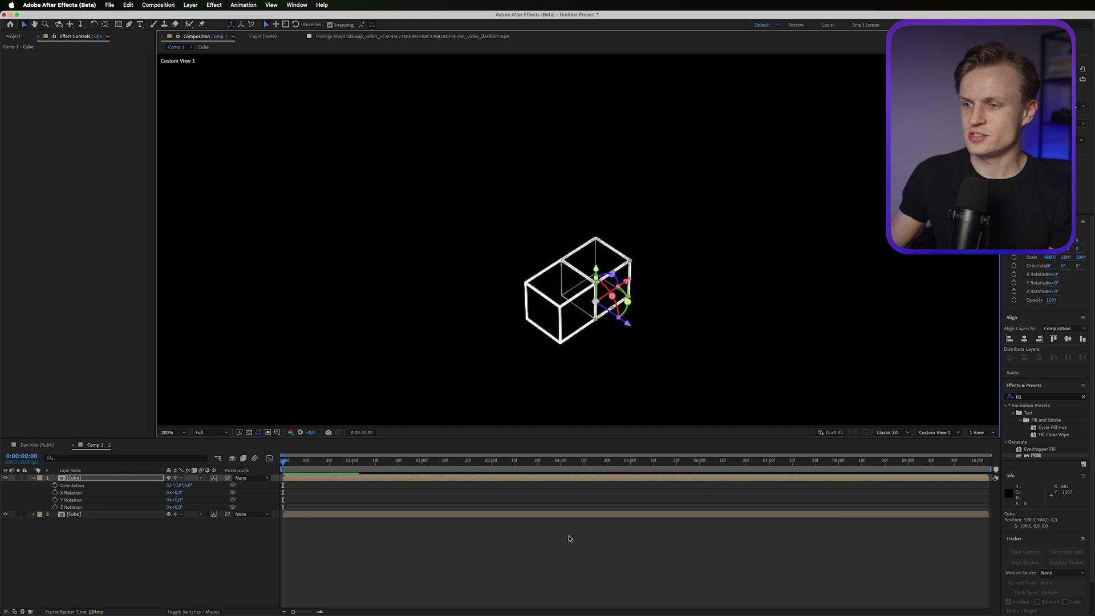
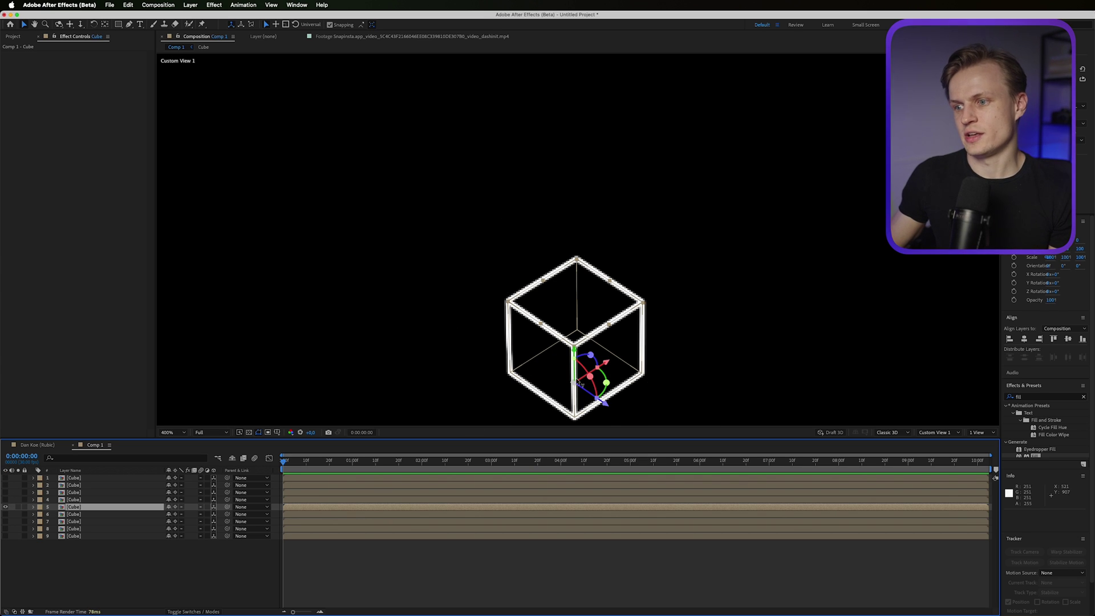
# Step: Move the middle cube's anchor point to the cube's centre with the Pan Behind tool
pyautogui.click(105, 24)
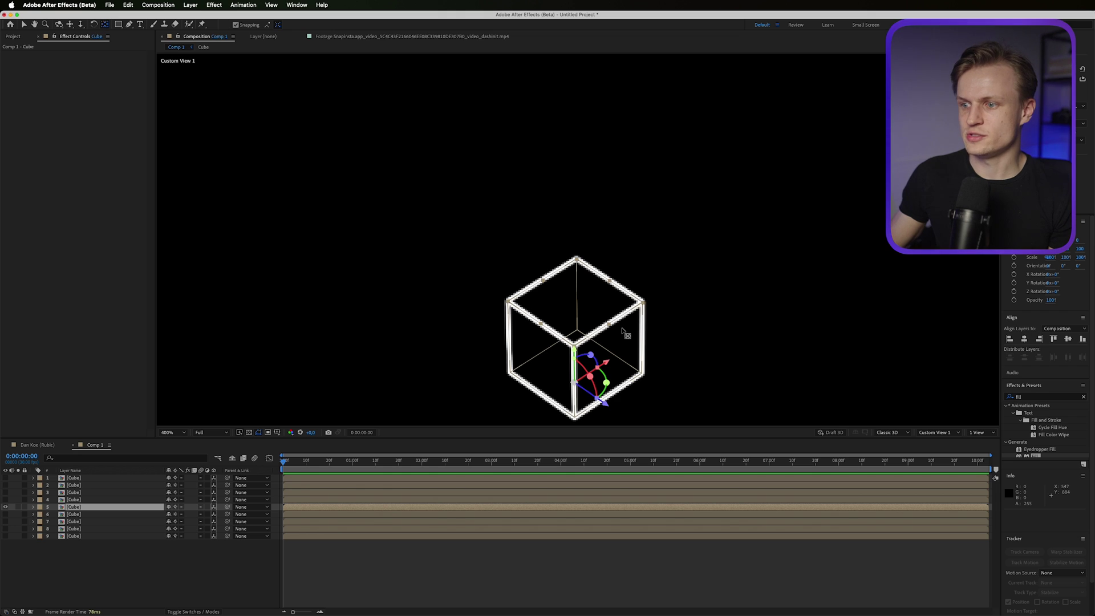
pyautogui.moveTo(608, 358); pyautogui.dragTo(627, 371)
pyautogui.moveTo(575, 337); pyautogui.dragTo(601, 358)
pyautogui.click(123, 581)
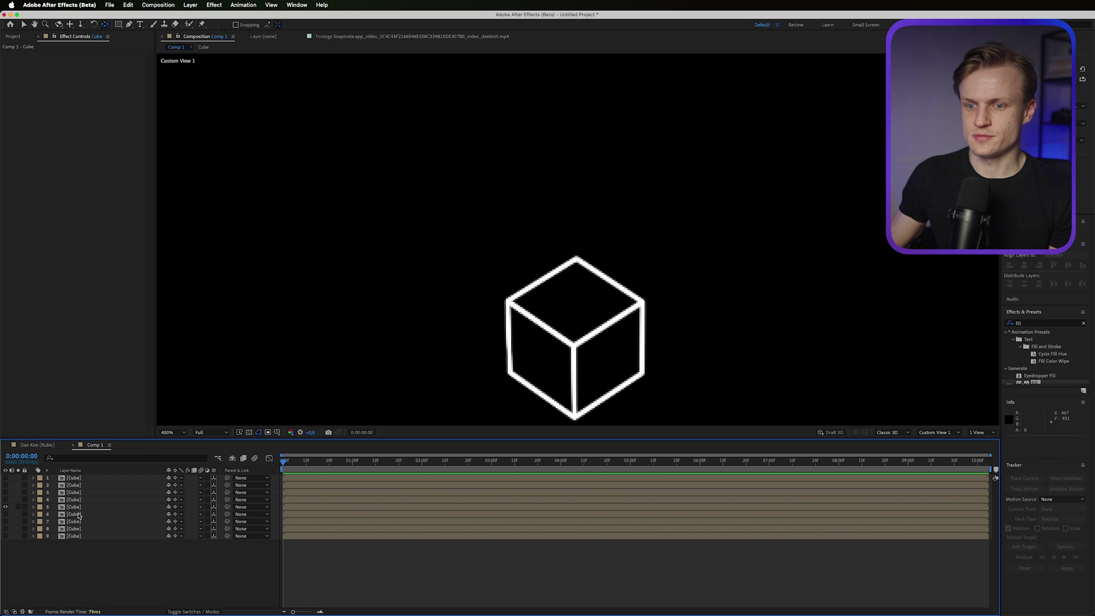
# Step: Test the middle cube's Y rotation around its anchor point and undo the rotation
pyautogui.click(80, 507)
pyautogui.press('r')
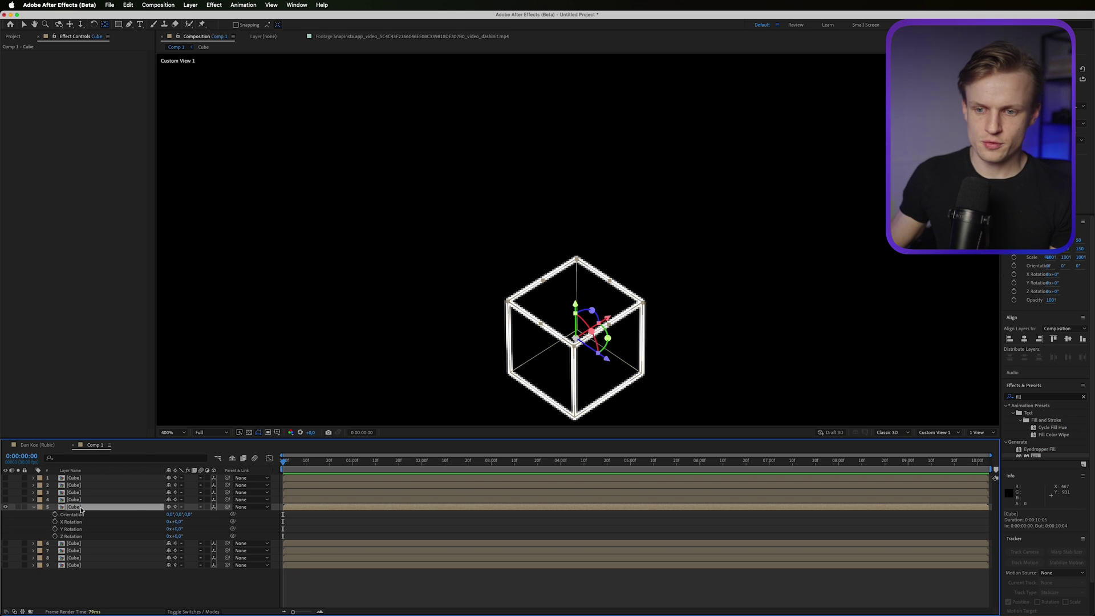
pyautogui.moveTo(179, 530); pyautogui.dragTo(274, 526)
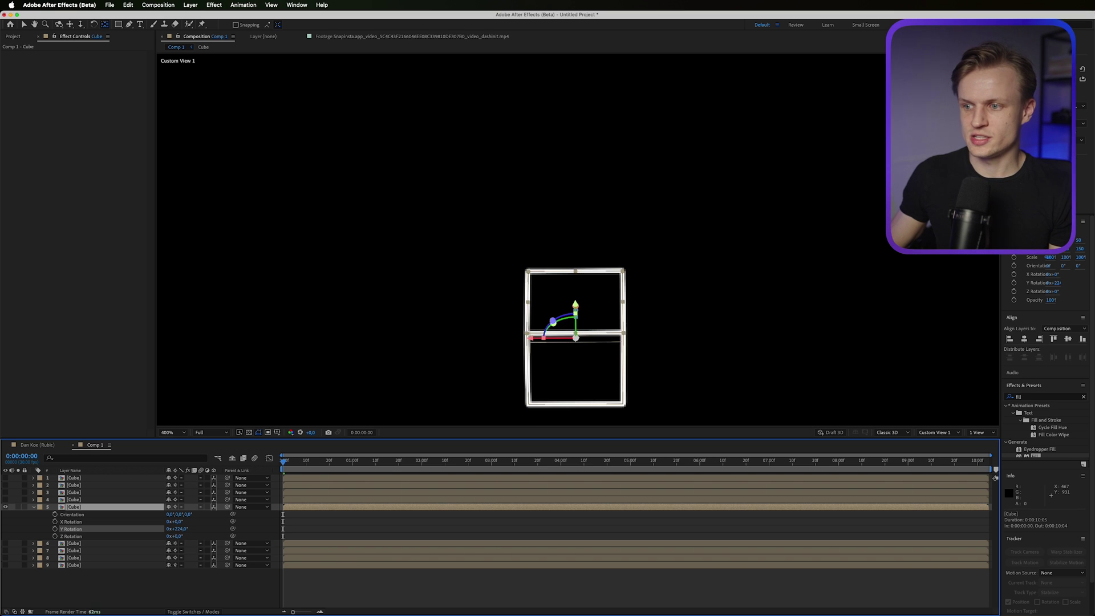
pyautogui.press('super+z')
# Step: Make all nine Cube layers visible again and collapse the middle cube's rotation properties
pyautogui.click(81, 501)
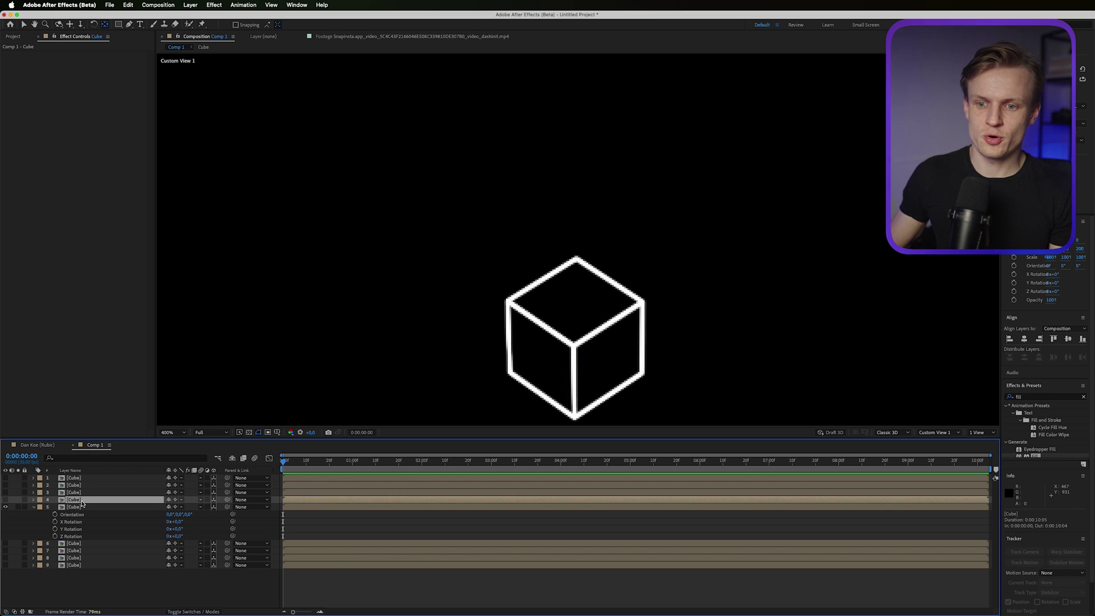
pyautogui.press('super+a')
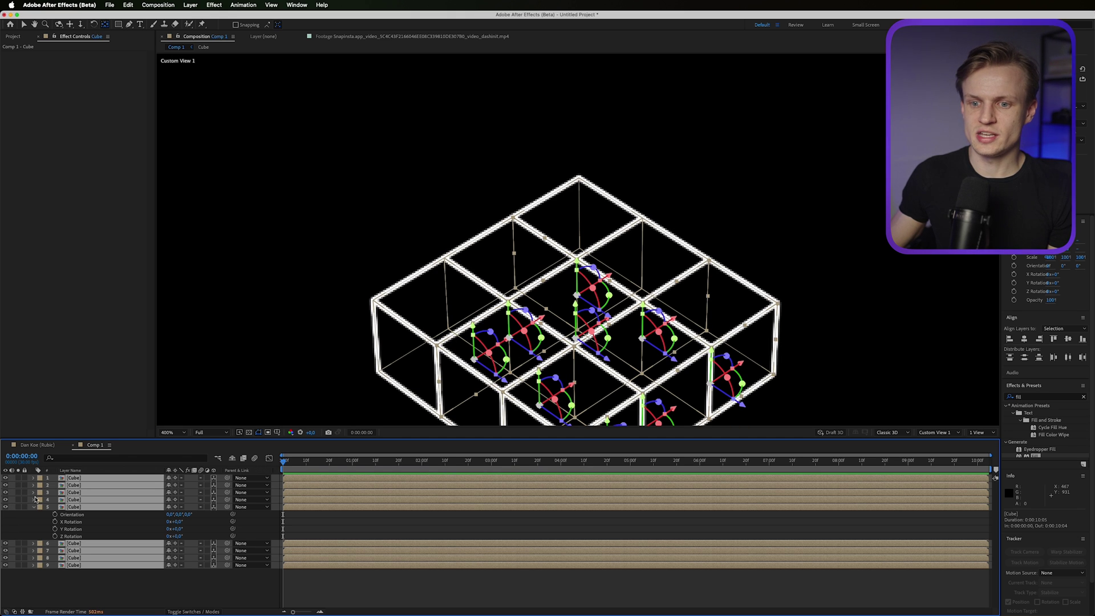
pyautogui.click(33, 507)
pyautogui.click(95, 543)
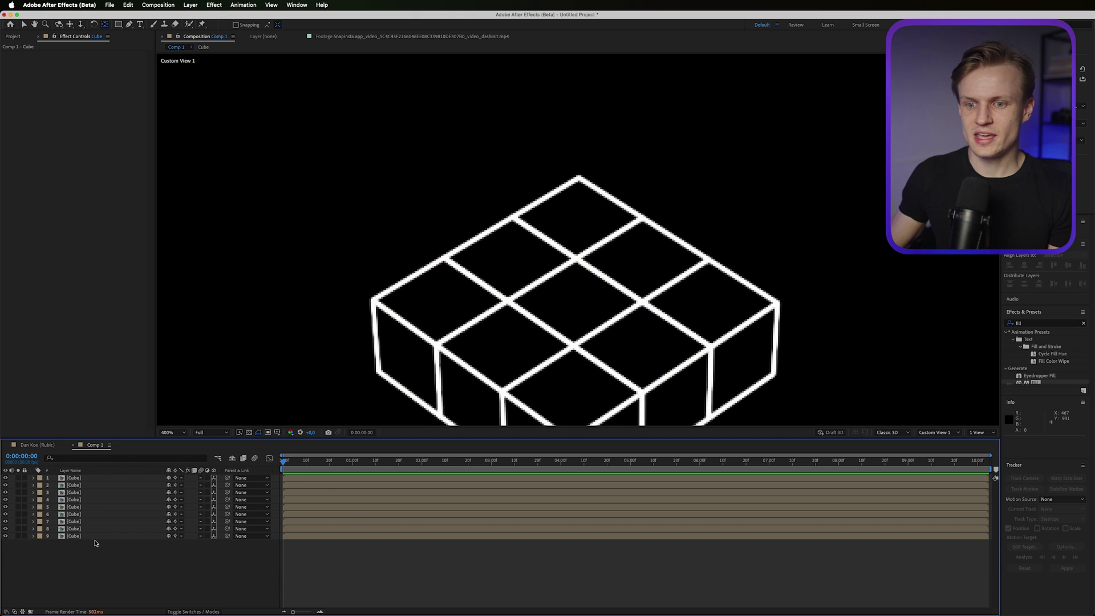
# Step: Parent the eight surrounding Cube layers to the middle cube on layer 5
pyautogui.click(79, 537)
pyautogui.keyDown('shift'); pyautogui.click(74, 478); pyautogui.keyUp('shift')
pyautogui.keyDown('super'); pyautogui.click(76, 507); pyautogui.keyUp('super')
pyautogui.moveTo(227, 514); pyautogui.dragTo(130, 508)
pyautogui.click(130, 508)
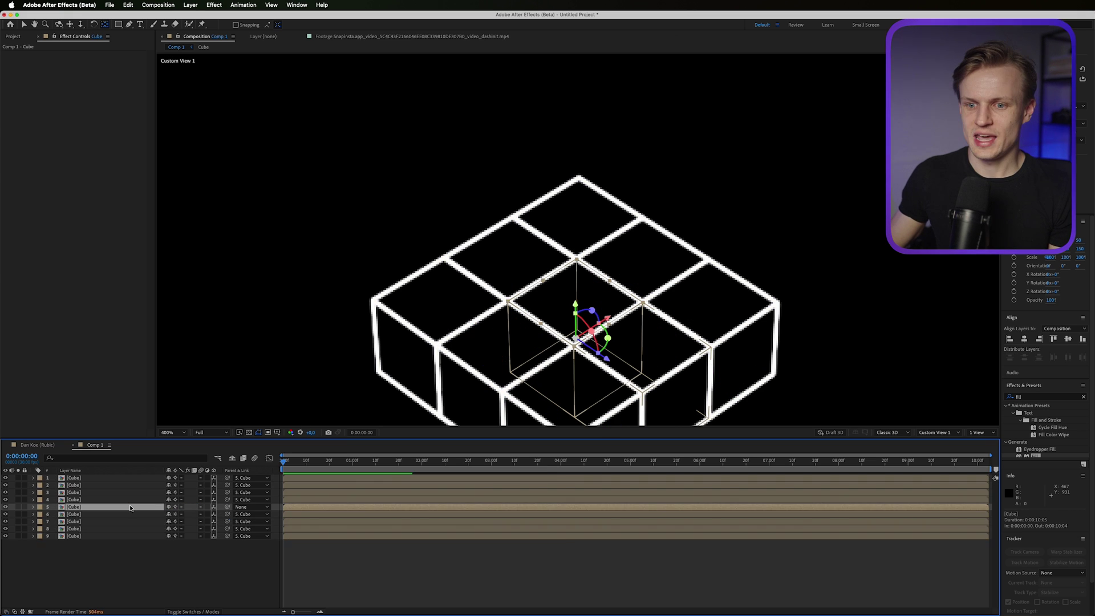
# Step: Try rotating the whole nine-cube slab about Y through its parent cube, and undo the rotation
pyautogui.press('r')
pyautogui.moveTo(182, 532)
pyautogui.mouseDown()
pyautogui.moveTo(199, 532)
pyautogui.moveTo(164, 529)
pyautogui.mouseUp()
pyautogui.press('/')
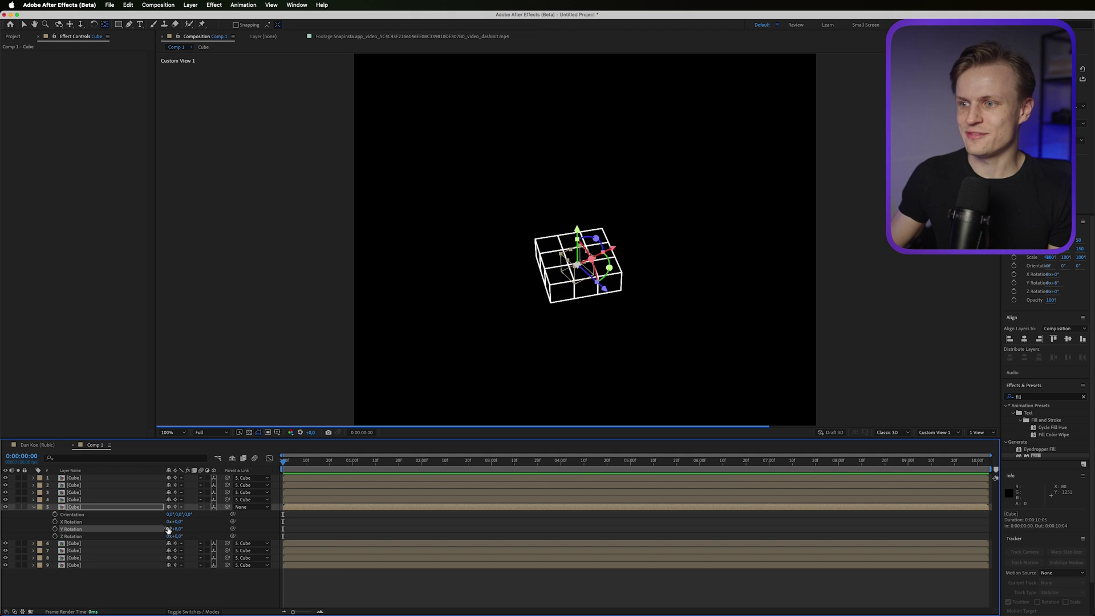
pyautogui.click(173, 587)
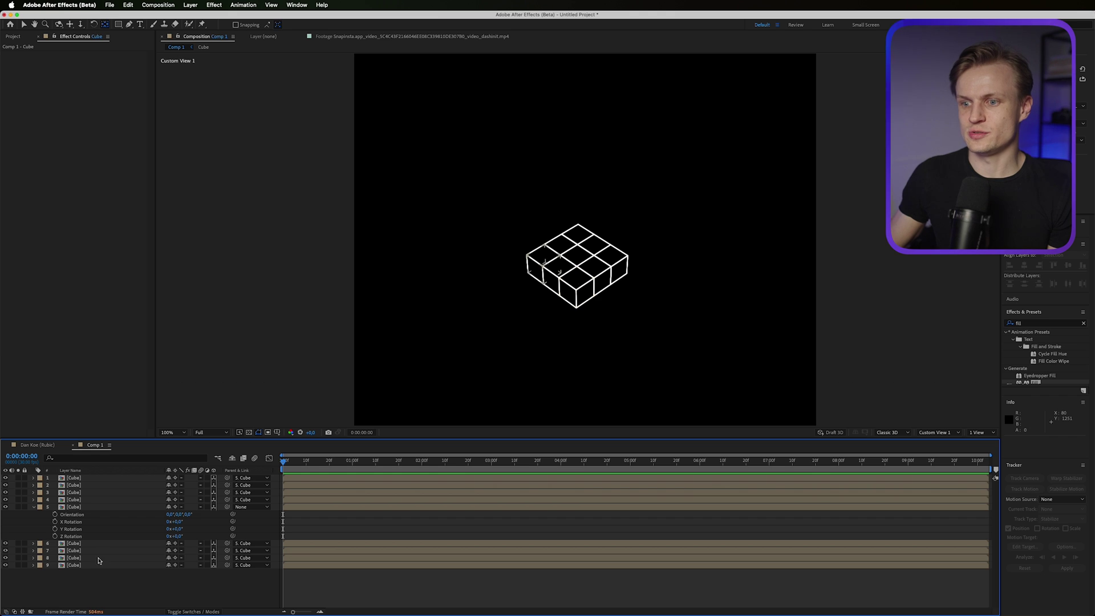
# Step: Collapse the parent cube's properties and duplicate all nine Cube layers
pyautogui.click(90, 566)
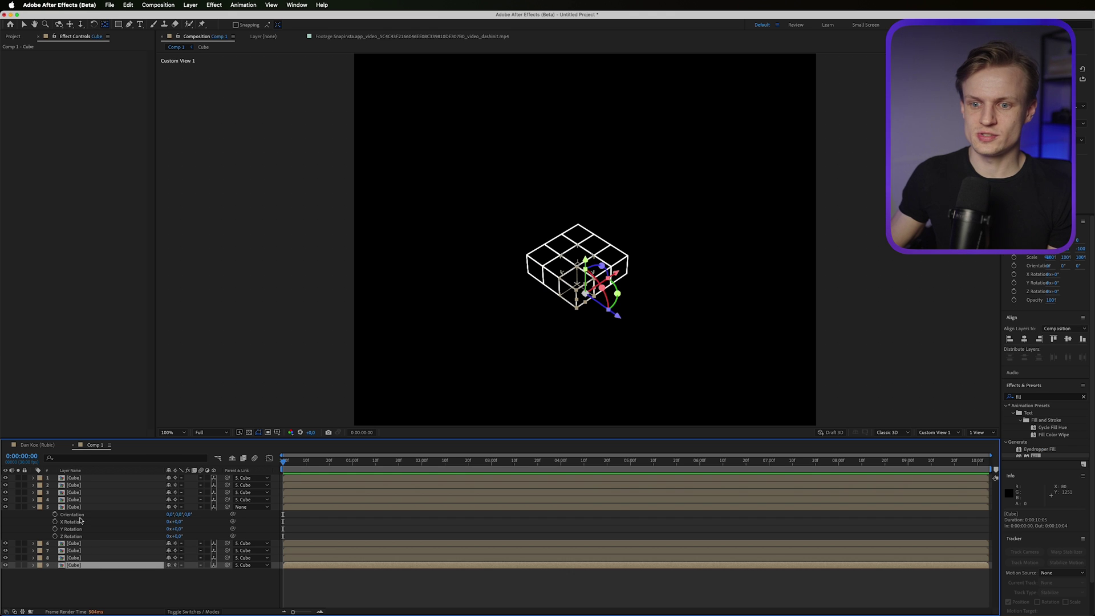
pyautogui.click(33, 508)
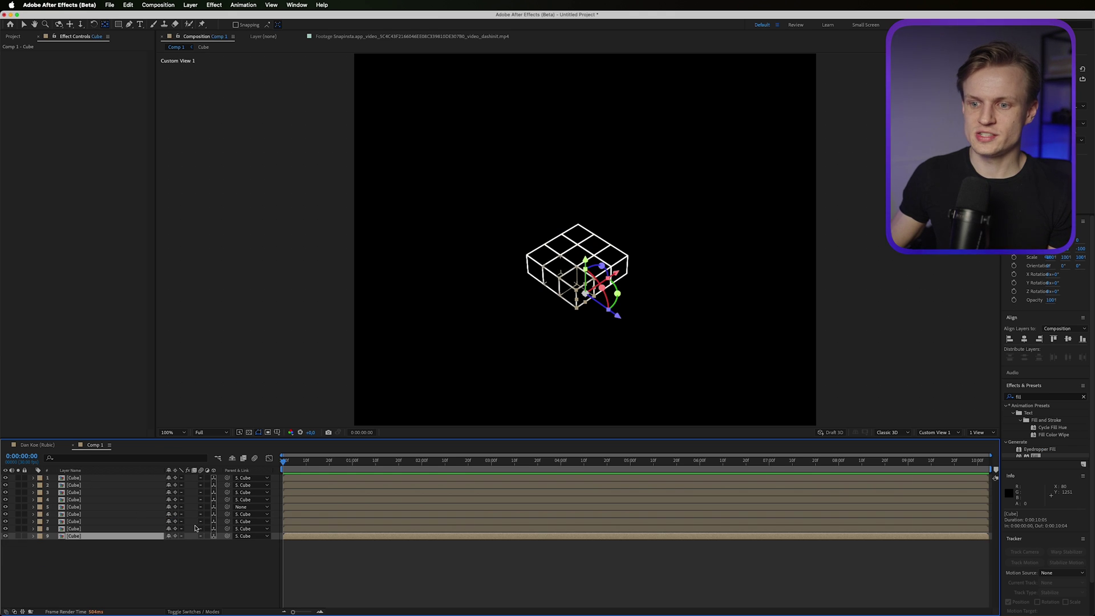
pyautogui.keyDown('shift'); pyautogui.click(92, 482); pyautogui.keyUp('shift')
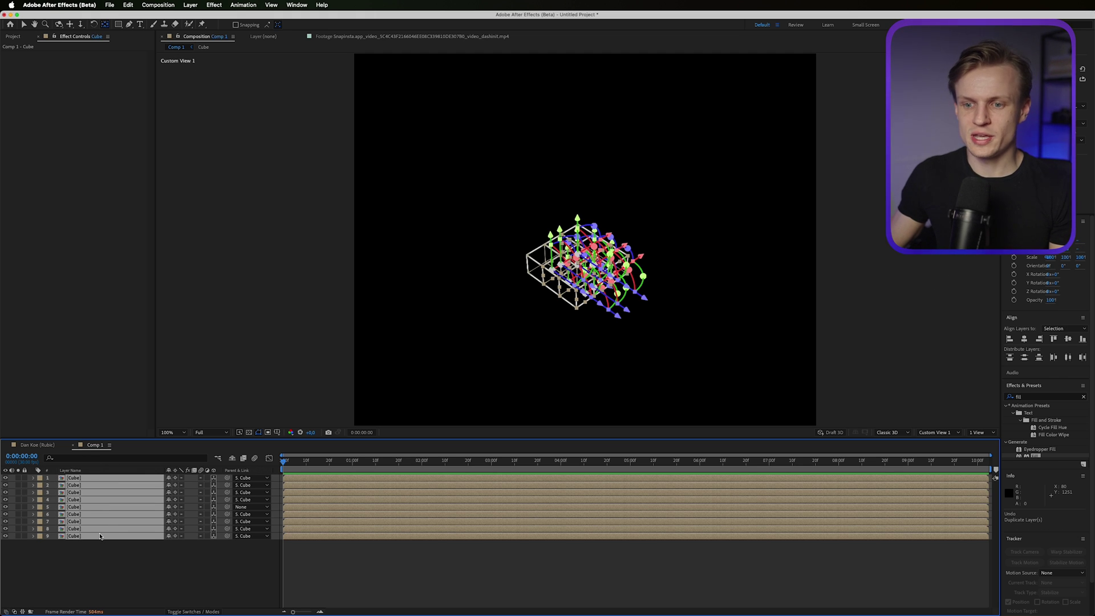
pyautogui.press('super+d')
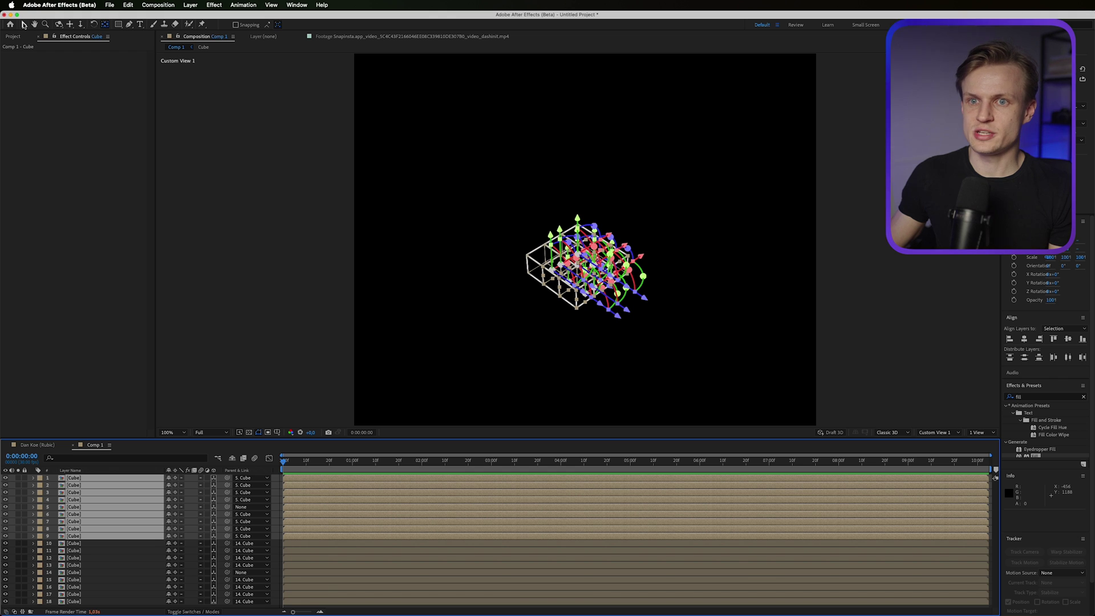
# Step: Try moving the duplicated cubes up 100 px along Y while several are selected, and undo the move
pyautogui.click(24, 25)
pyautogui.press('.')
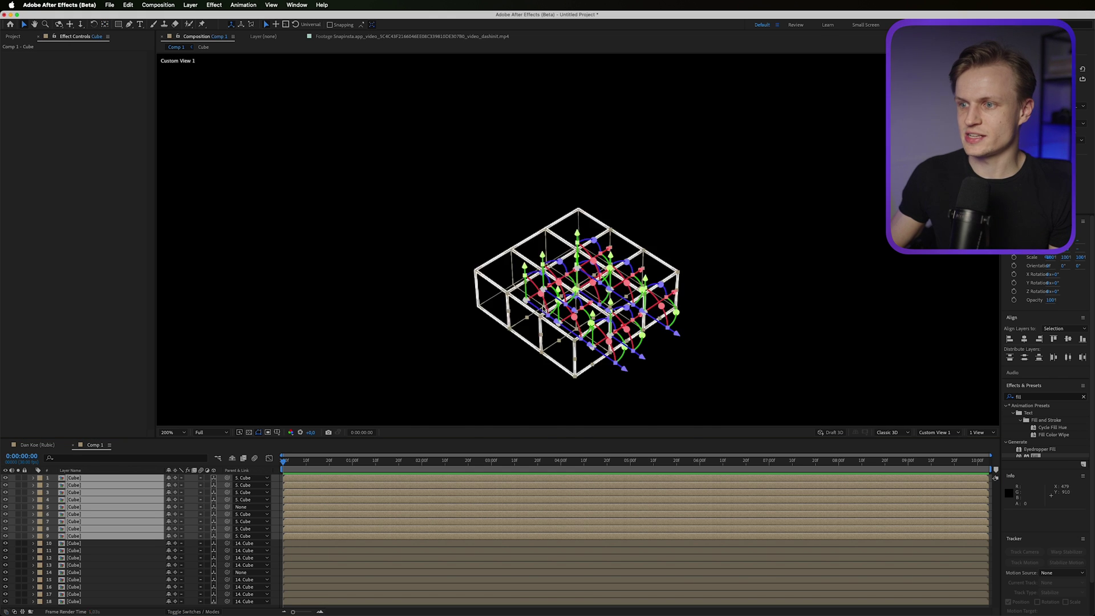
pyautogui.scroll(3, 547, 310)
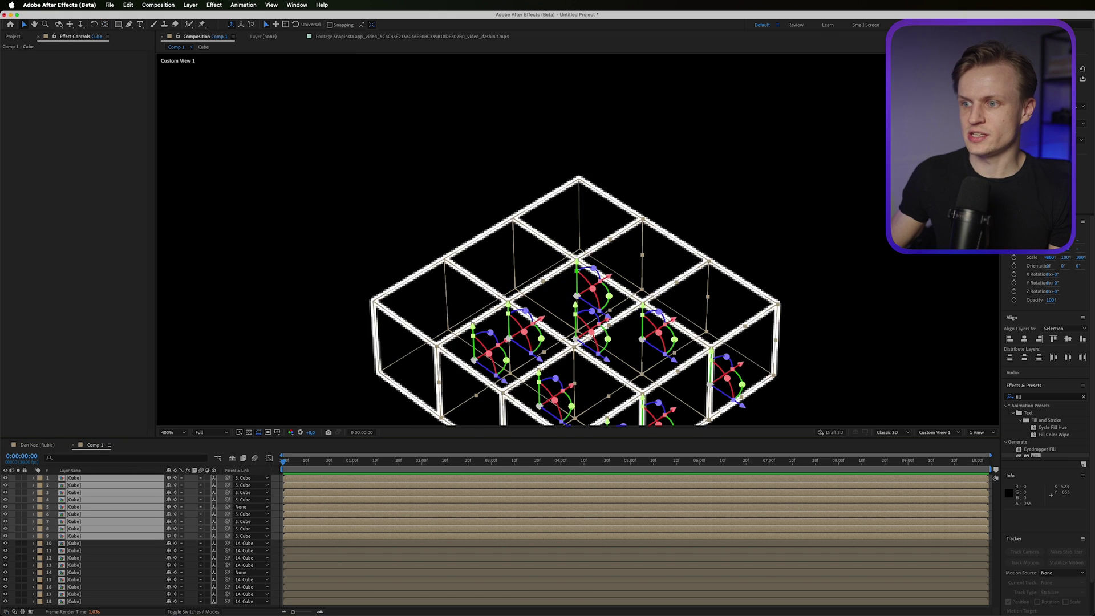
pyautogui.moveTo(580, 265)
pyautogui.mouseDown()
pyautogui.moveTo(579, 217)
pyautogui.moveTo(576, 261)
pyautogui.mouseUp()
pyautogui.press('super+z')
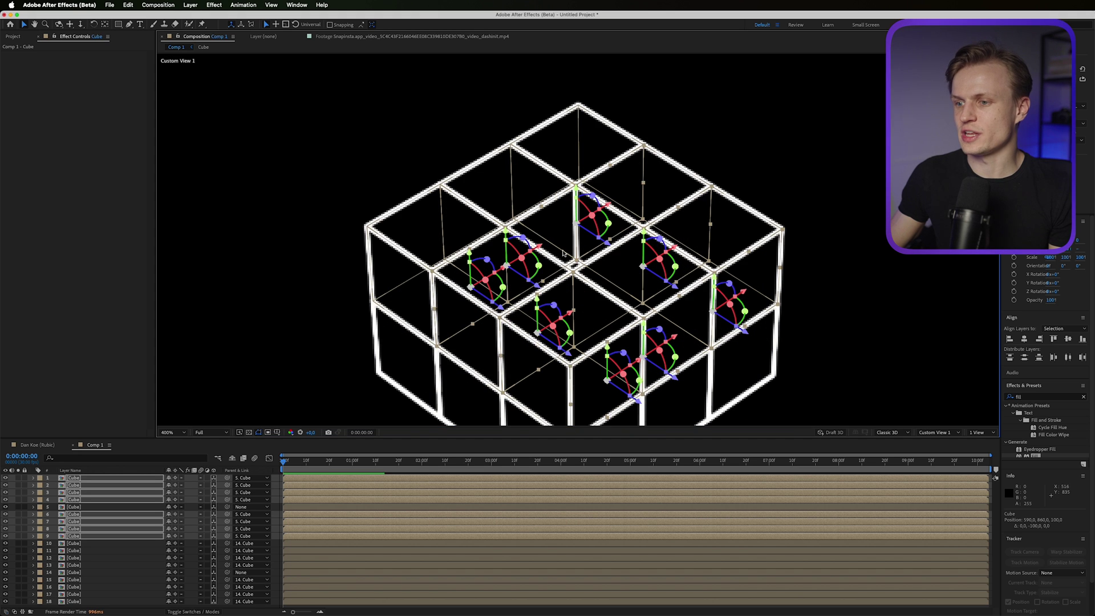
pyautogui.scroll(-2, 562, 254)
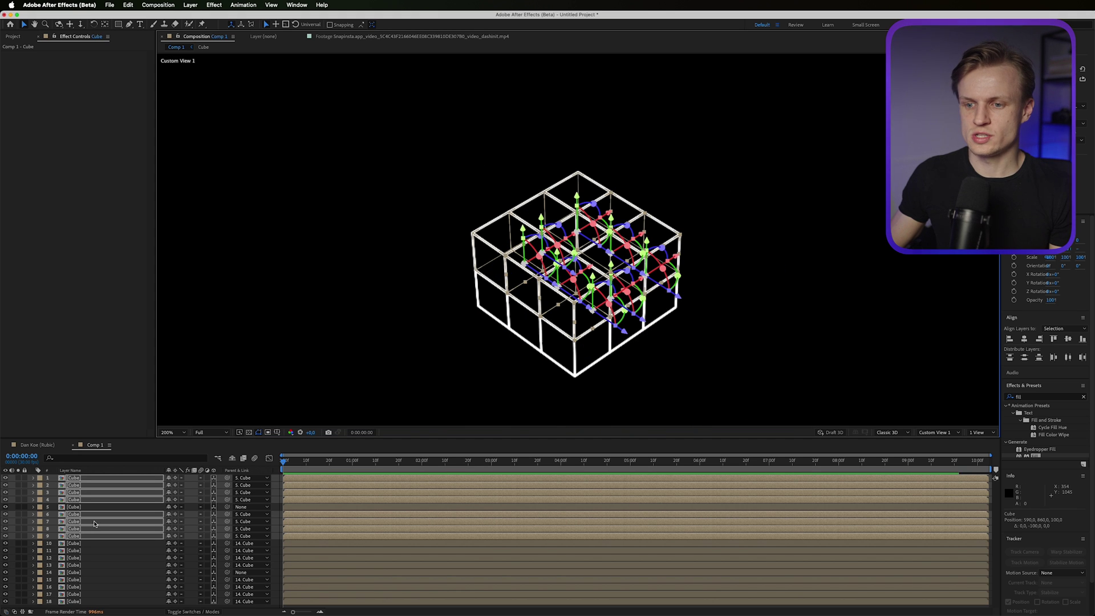
pyautogui.press('super+z')
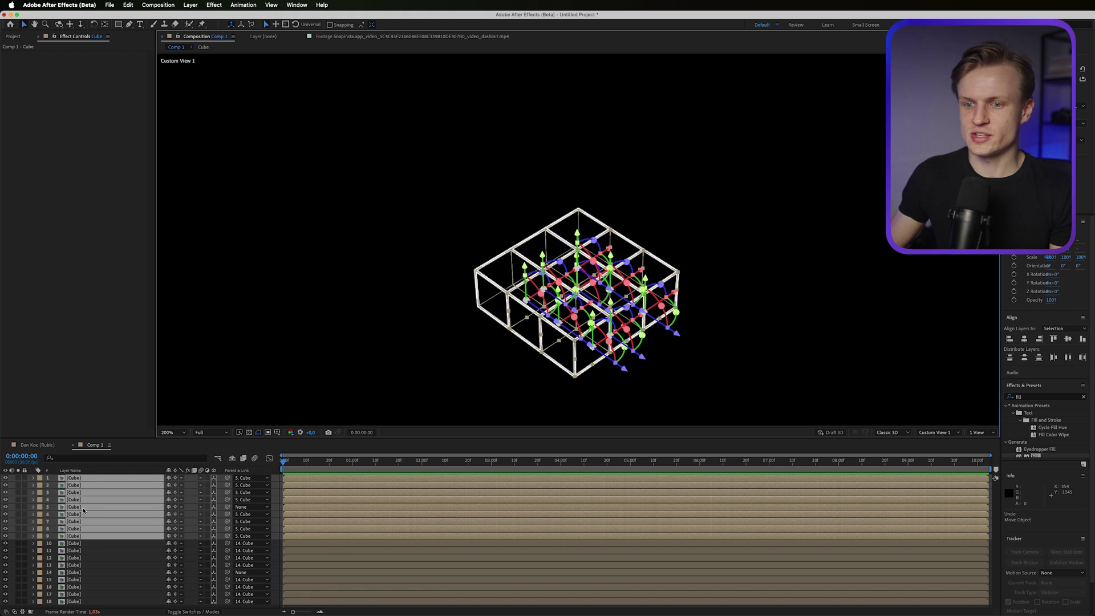
# Step: Move the duplicated set up by its parent cube alone, to position 640, 860, 150
pyautogui.click(103, 508)
pyautogui.press('p')
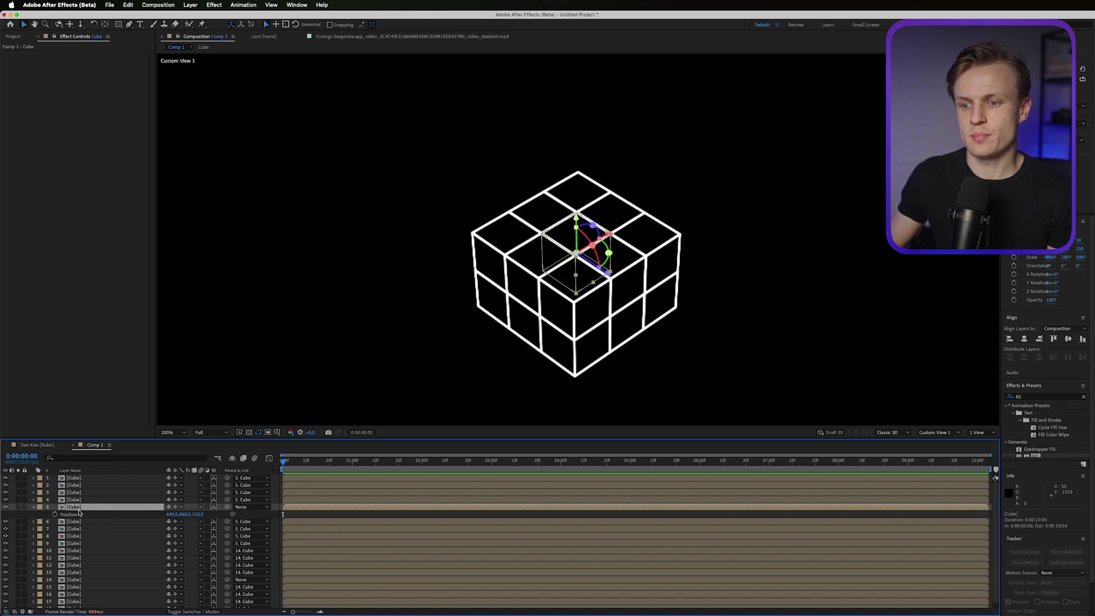
# Step: Duplicate the nine layers of the raised set to make a third set, stacked above the others
pyautogui.click(96, 545)
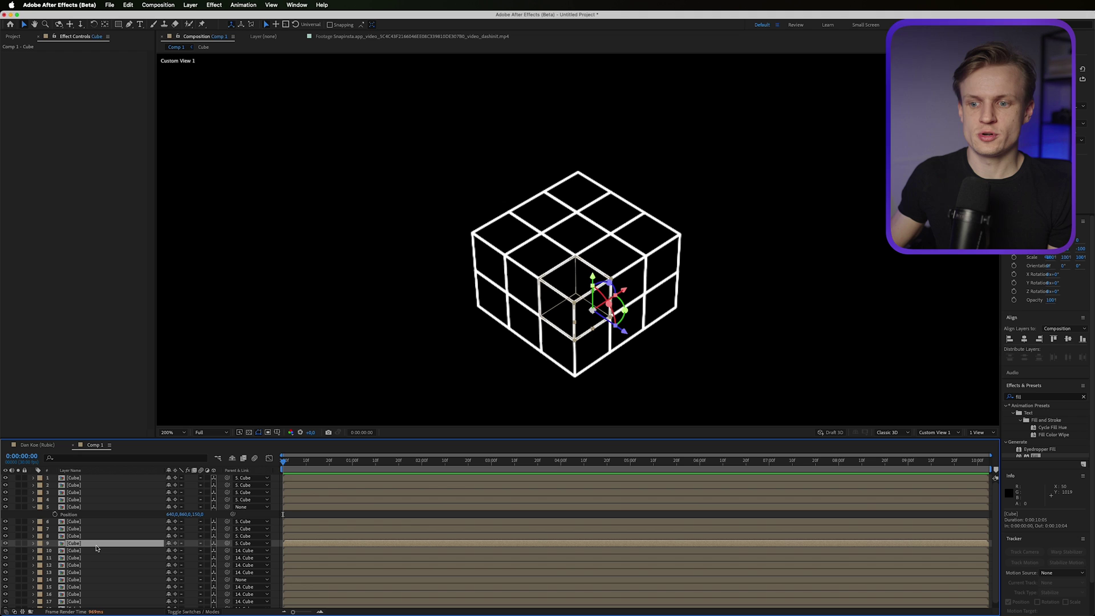
pyautogui.keyDown('shift'); pyautogui.click(91, 478); pyautogui.keyUp('shift')
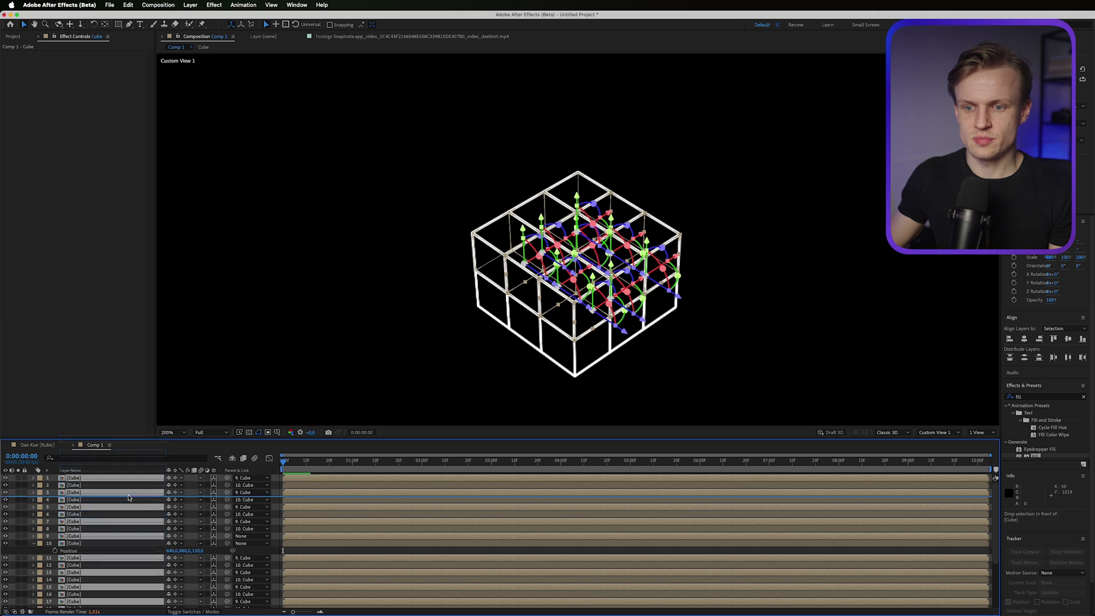
pyautogui.press('space')
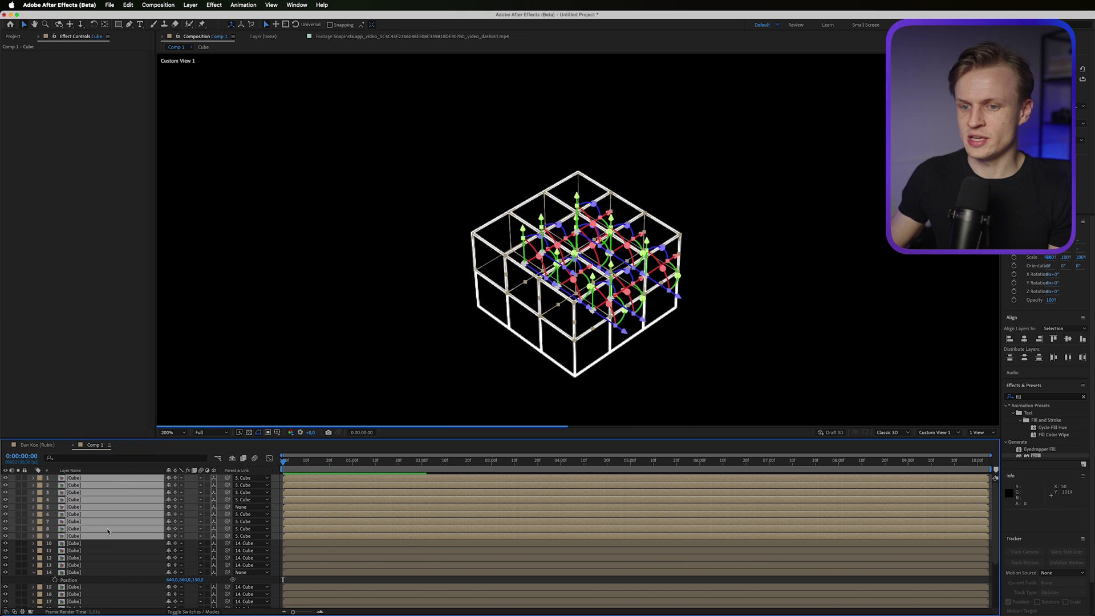
pyautogui.press('space')
pyautogui.click(98, 557)
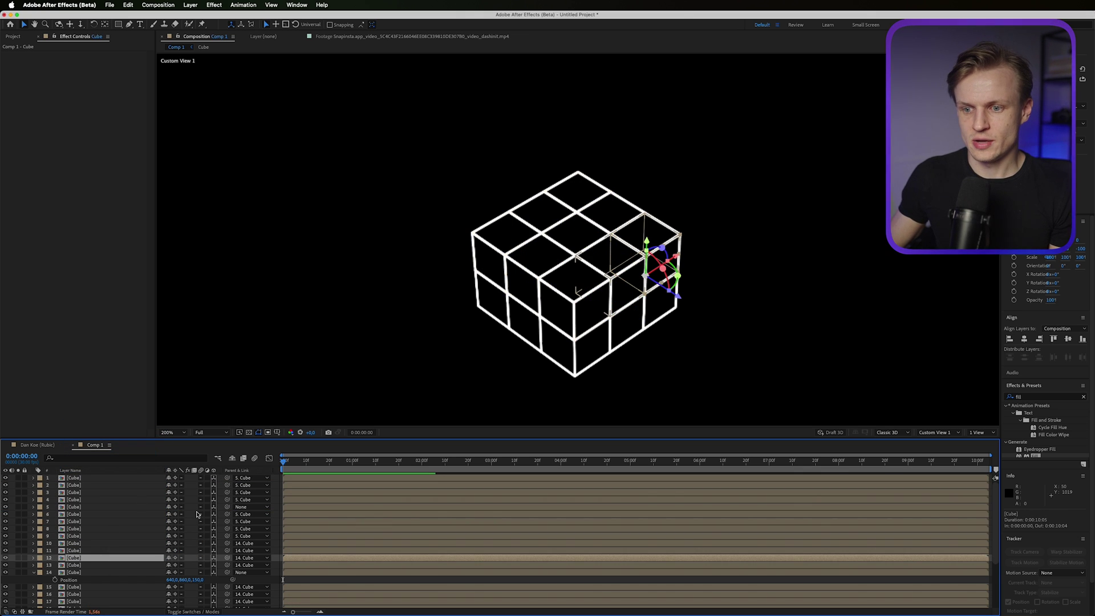
# Step: Move the third set's parent cube up 100 px along Y to position 640, 760, 150
pyautogui.click(117, 508)
pyautogui.moveTo(576, 220); pyautogui.dragTo(580, 183)
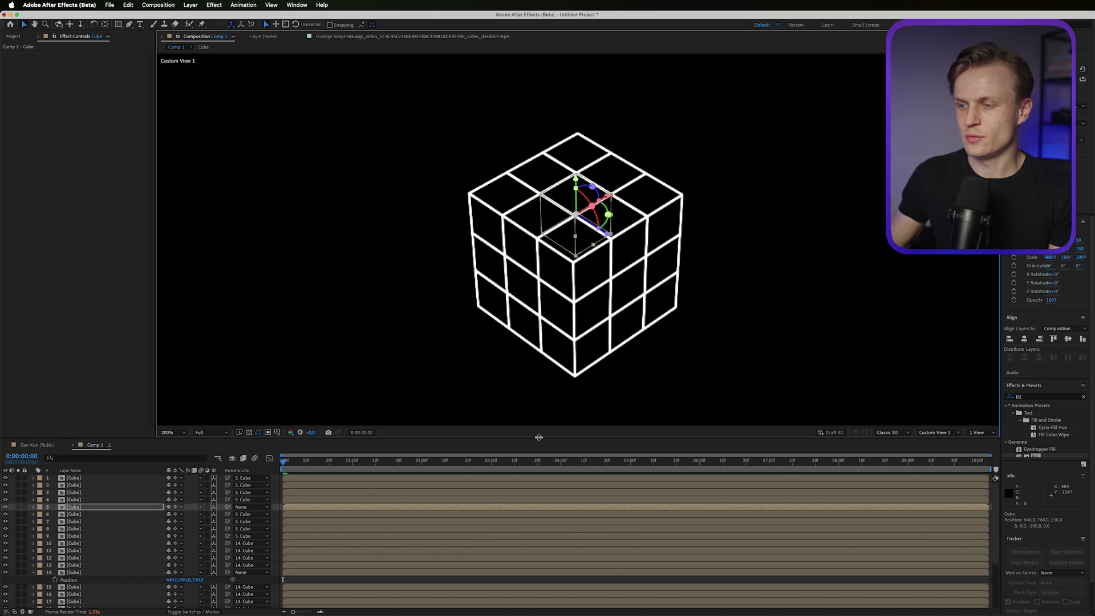
pyautogui.press(',')
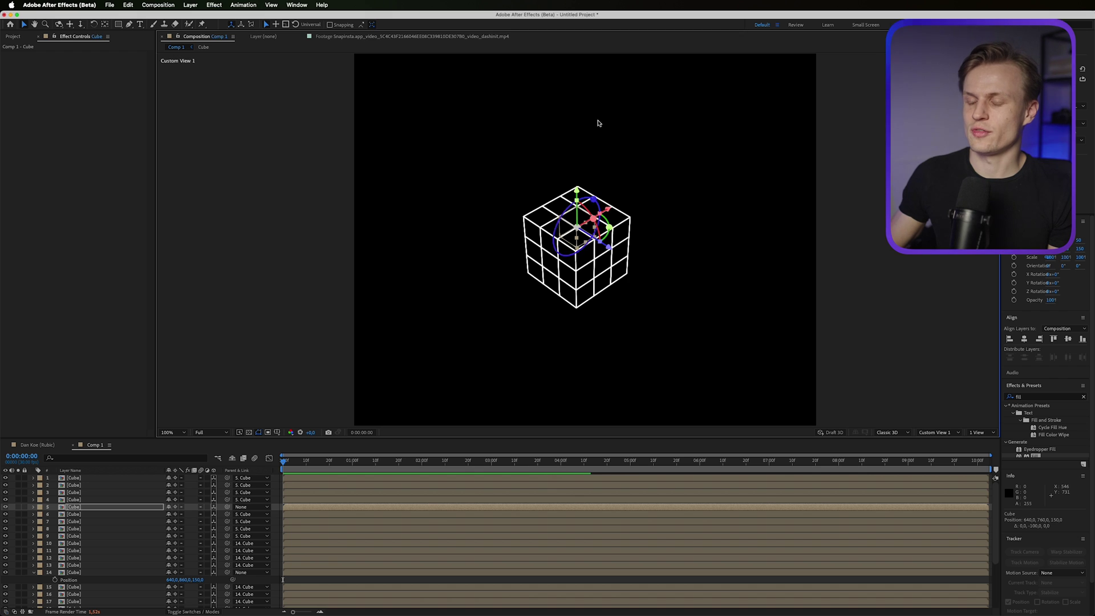
# Step: Collapse the open layer properties and rename the uppermost set's parent cube as Top
pyautogui.click(88, 507)
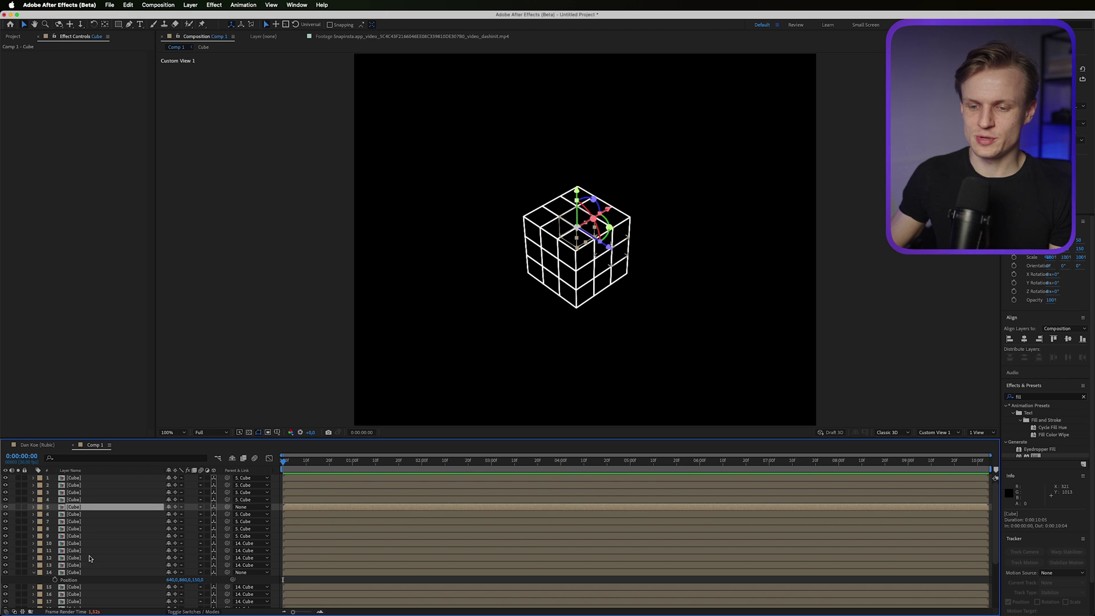
pyautogui.press('super+a')
pyautogui.click(33, 573)
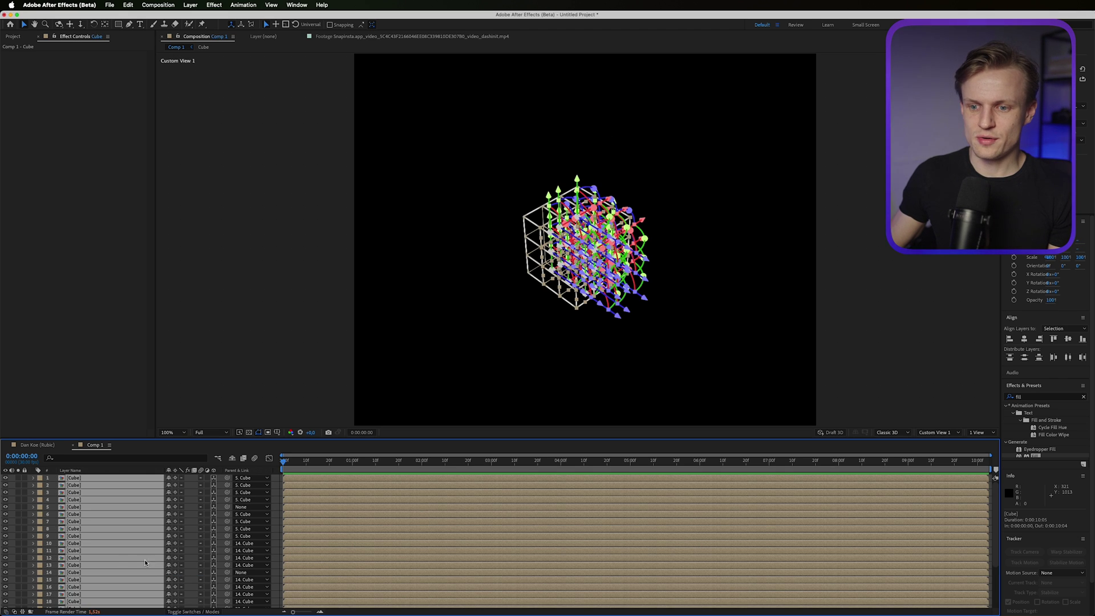
pyautogui.click(81, 507)
pyautogui.press('Return')
pyautogui.write('T')
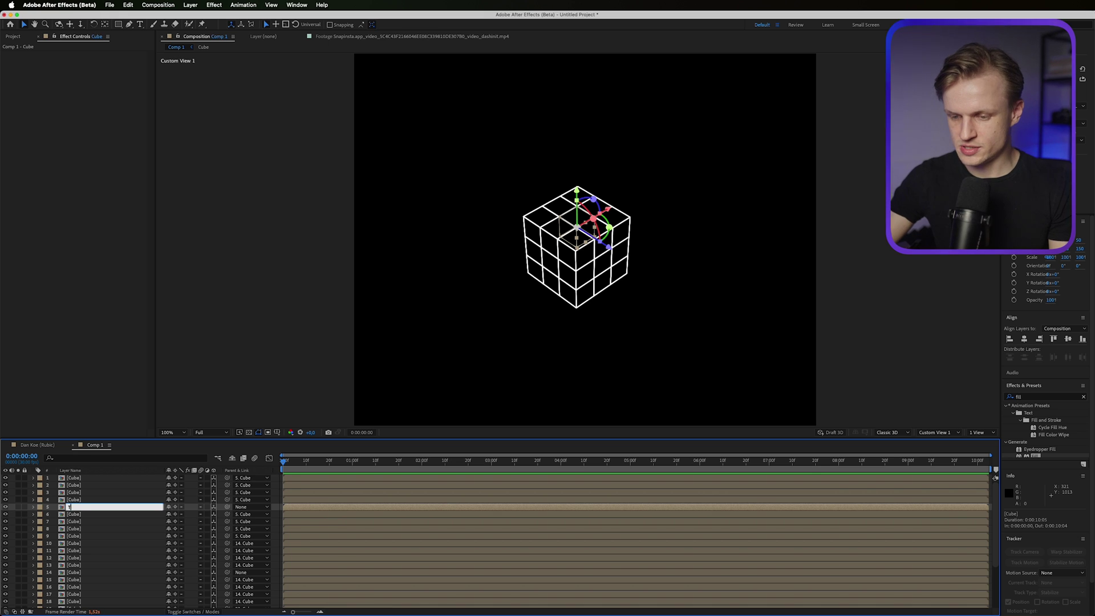
pyautogui.write('op')
pyautogui.press('Return')
# Step: Rename the second set's parent cube as Middle and the lowest set's parent cube as Bottom
pyautogui.click(80, 573)
pyautogui.press('Return')
pyautogui.write('Midd')
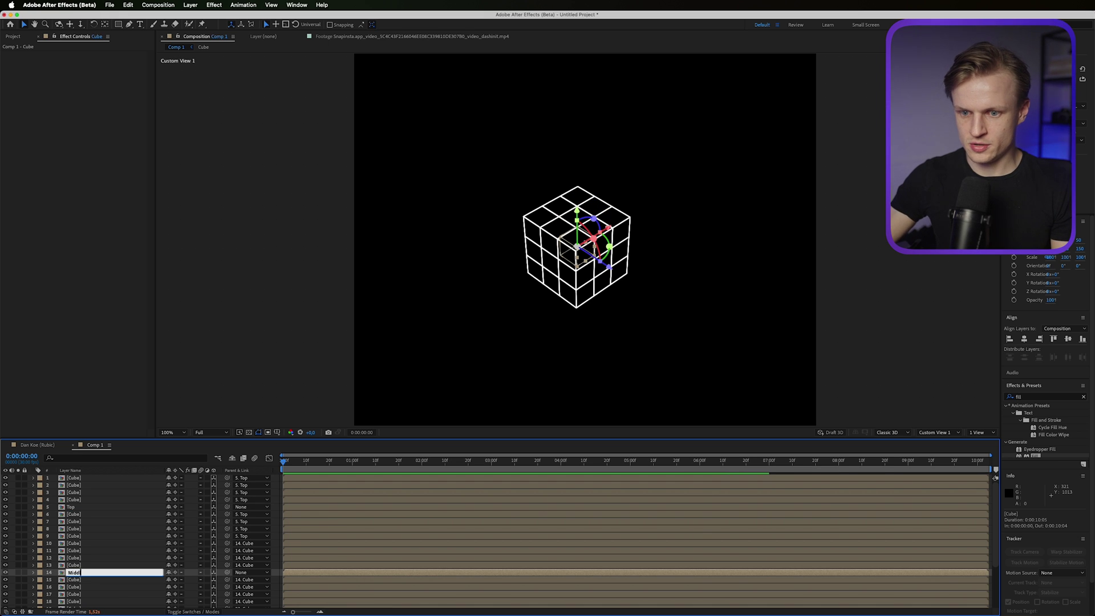
pyautogui.write('le')
pyautogui.press('Return')
pyautogui.click(89, 574)
pyautogui.press('Return')
pyautogui.write('Bottom')
pyautogui.press('Return')
# Step: Move the Top, Middle and Bottom parent layers together to the top of the layer stack
pyautogui.scroll(-2, 94, 559)
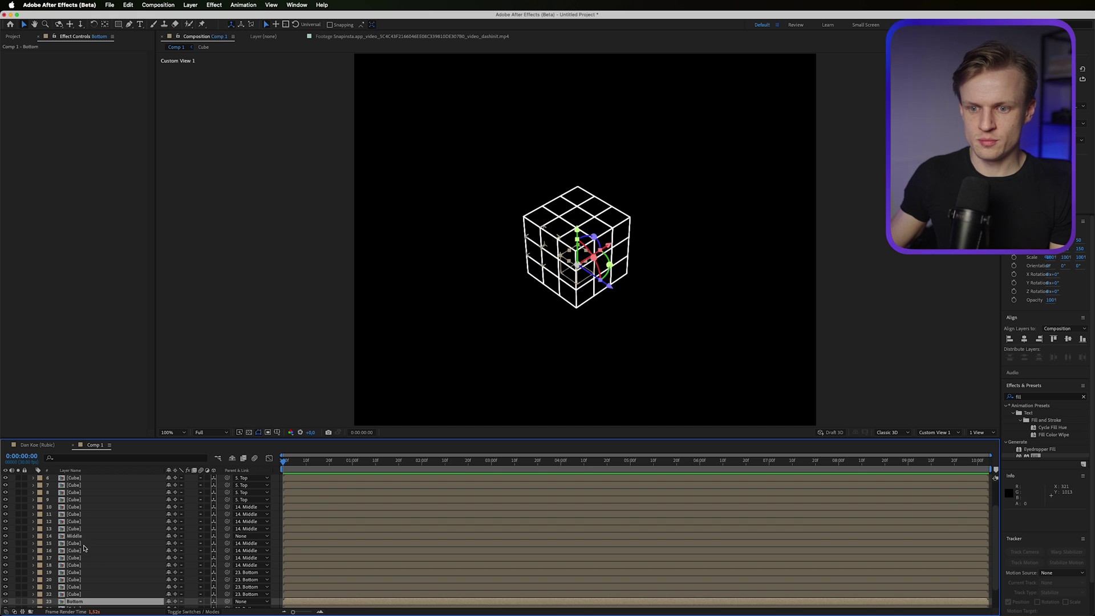
pyautogui.keyDown('super'); pyautogui.click(82, 538); pyautogui.keyUp('super')
pyautogui.scroll(2, 80, 536)
pyautogui.keyDown('super'); pyautogui.click(72, 510); pyautogui.keyUp('super')
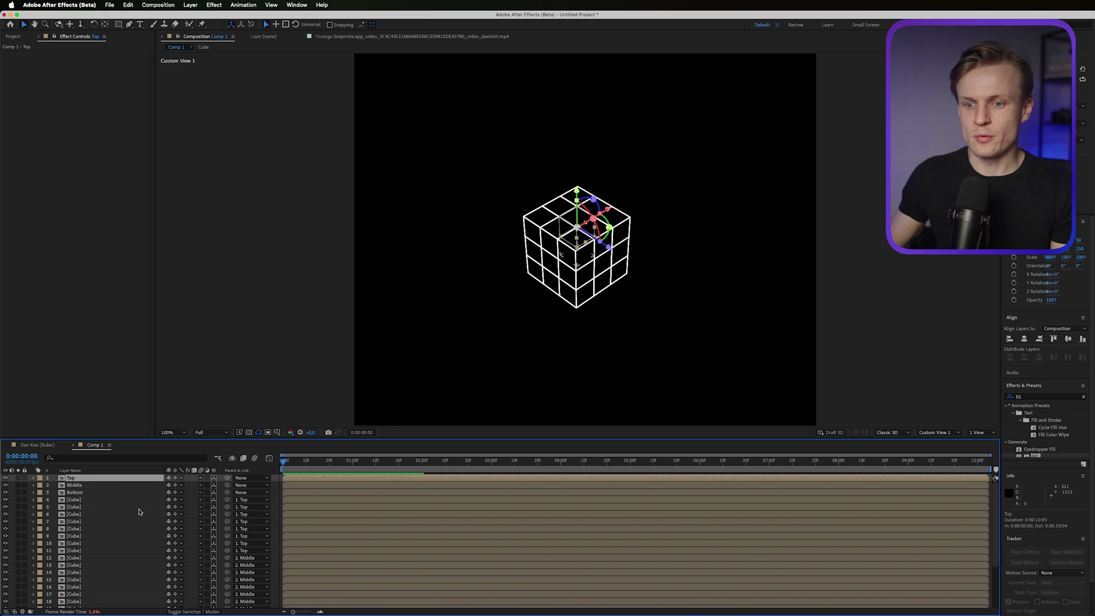
# Step: Reveal the rotation properties of Top, Middle and Bottom, testing each one's Y rotation and undoing the tests
pyautogui.press('r')
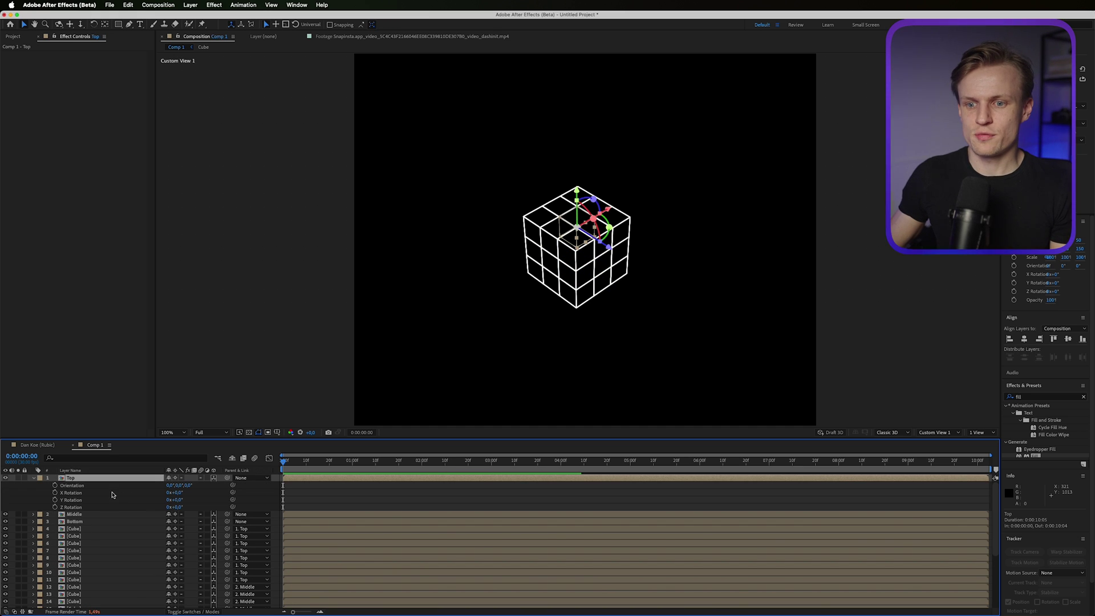
pyautogui.moveTo(177, 500); pyautogui.dragTo(251, 545)
pyautogui.press('super+z')
pyautogui.click(114, 514)
pyautogui.press('r')
pyautogui.press('super+z')
pyautogui.click(118, 550)
pyautogui.press('r')
pyautogui.press('super+z')
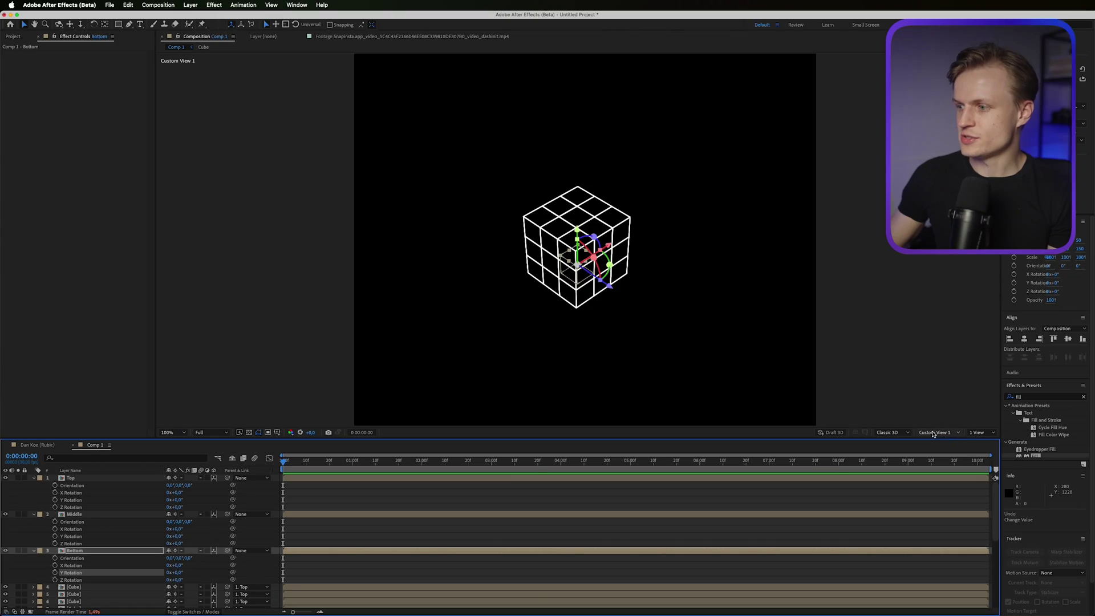
# Step: Switch the composition's 3D view to Active Camera (Default)
pyautogui.click(934, 433)
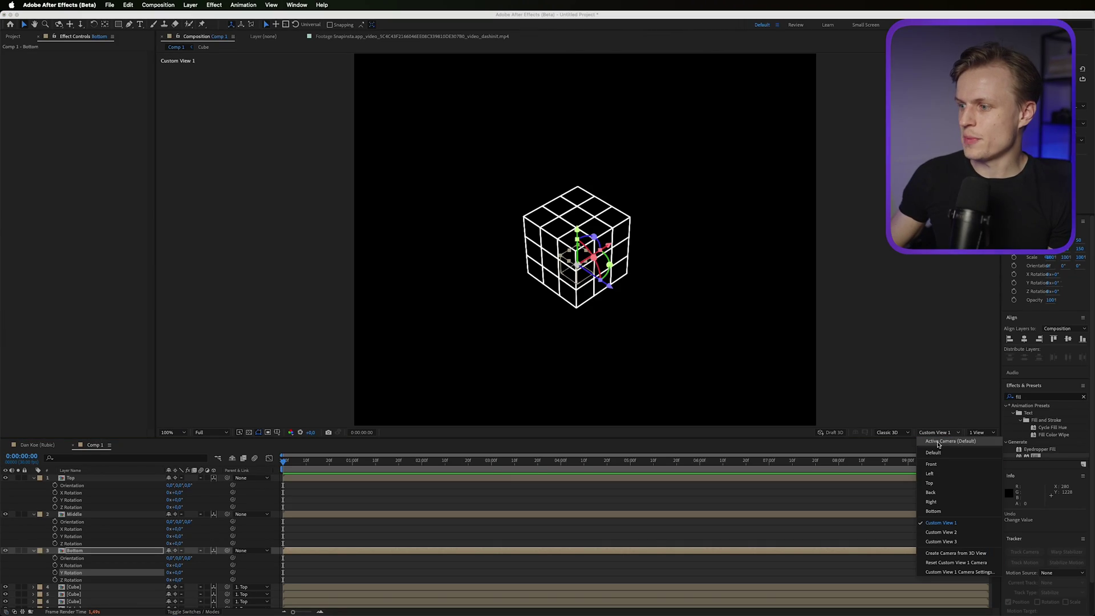
pyautogui.click(947, 442)
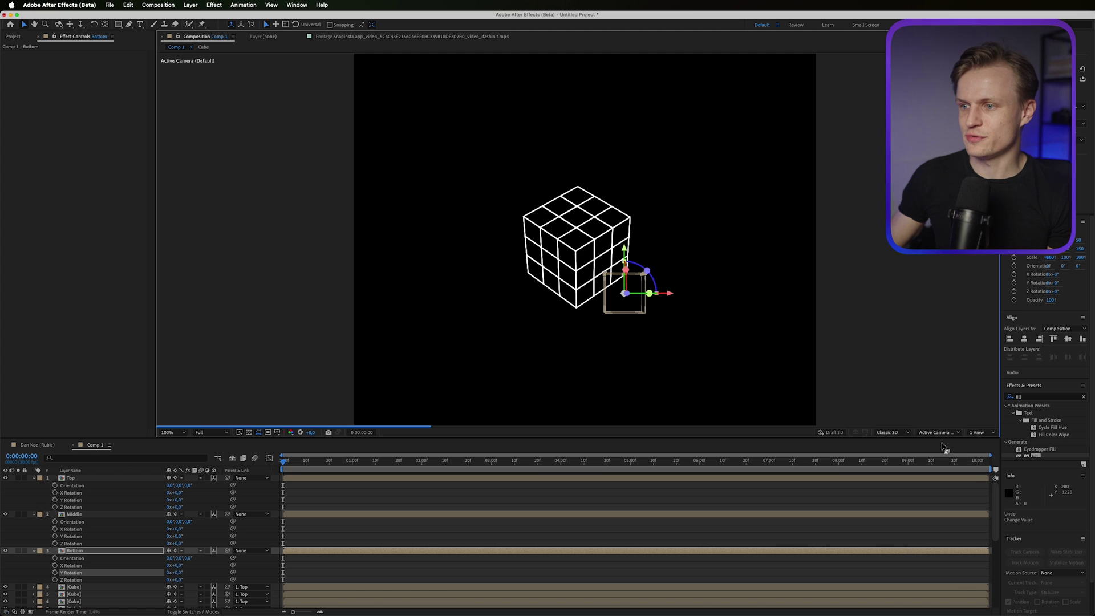
# Step: Move the Top, Middle and Bottom parent layers together so the whole cube sits roughly centred in the composition
pyautogui.scroll(-1, 777, 382)
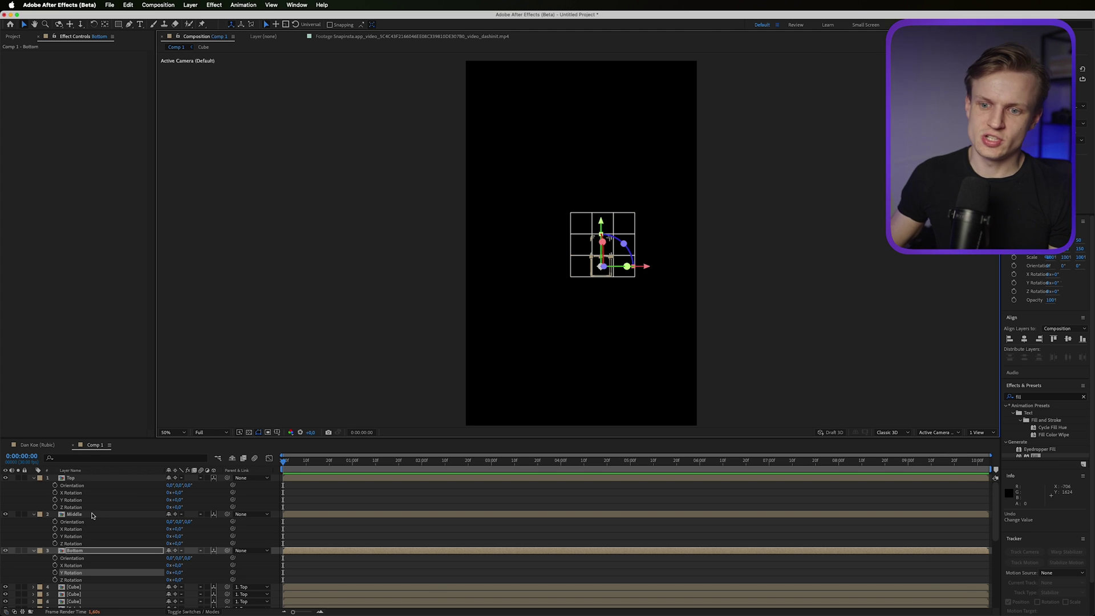
pyautogui.click(91, 516)
pyautogui.click(80, 551)
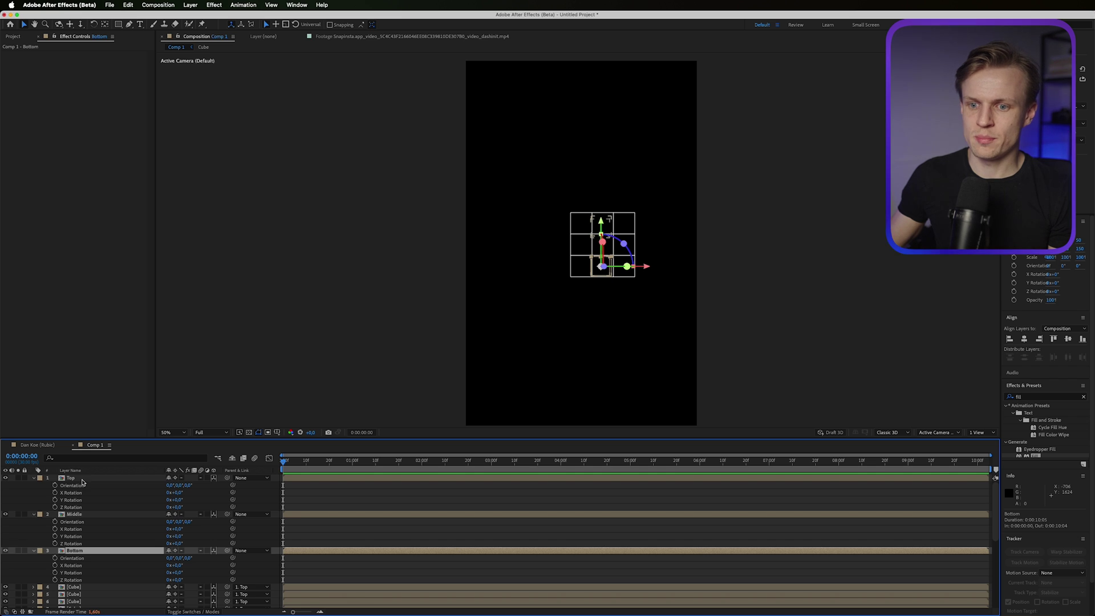
pyautogui.keyDown('shift'); pyautogui.click(82, 480); pyautogui.keyUp('shift')
pyautogui.press('/')
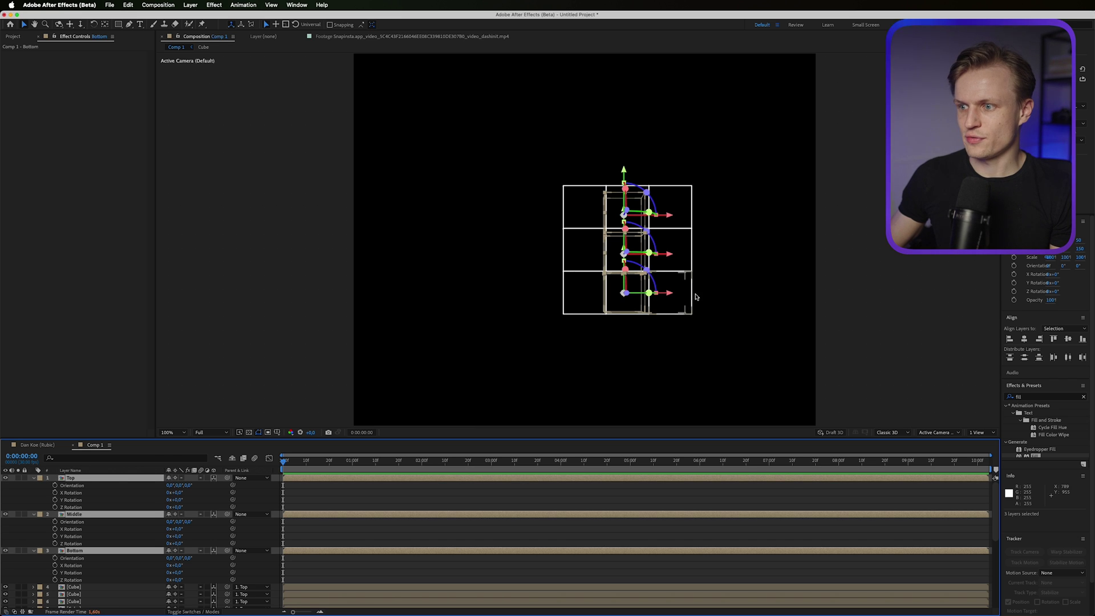
pyautogui.moveTo(669, 297); pyautogui.dragTo(632, 296)
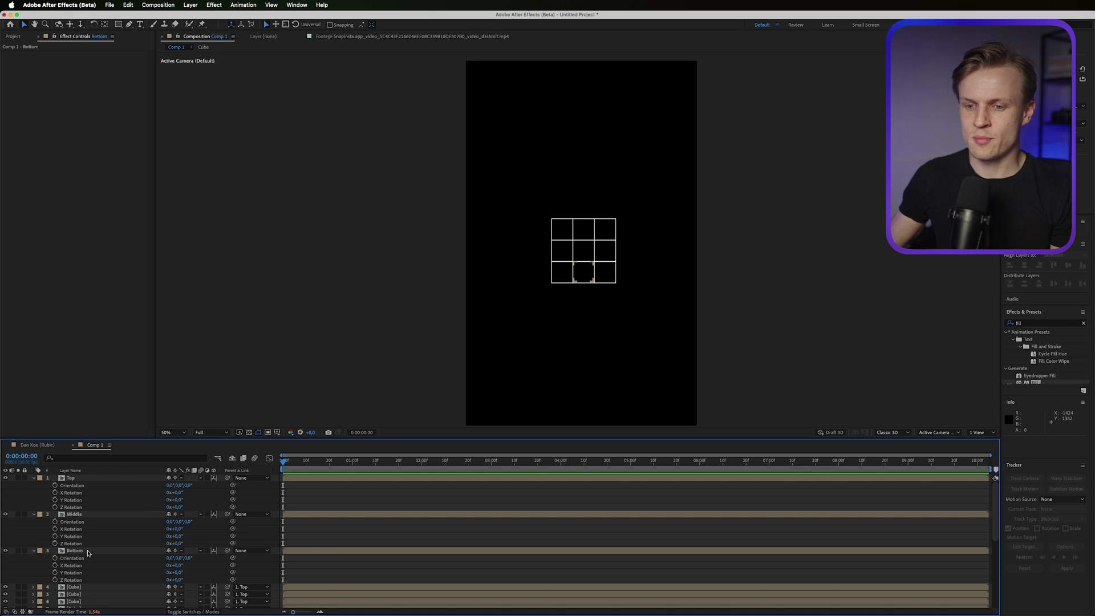
# Step: Collapse the revealed properties of all layers and clear the selection
pyautogui.click(89, 553)
pyautogui.press('super+a')
pyautogui.click(34, 551)
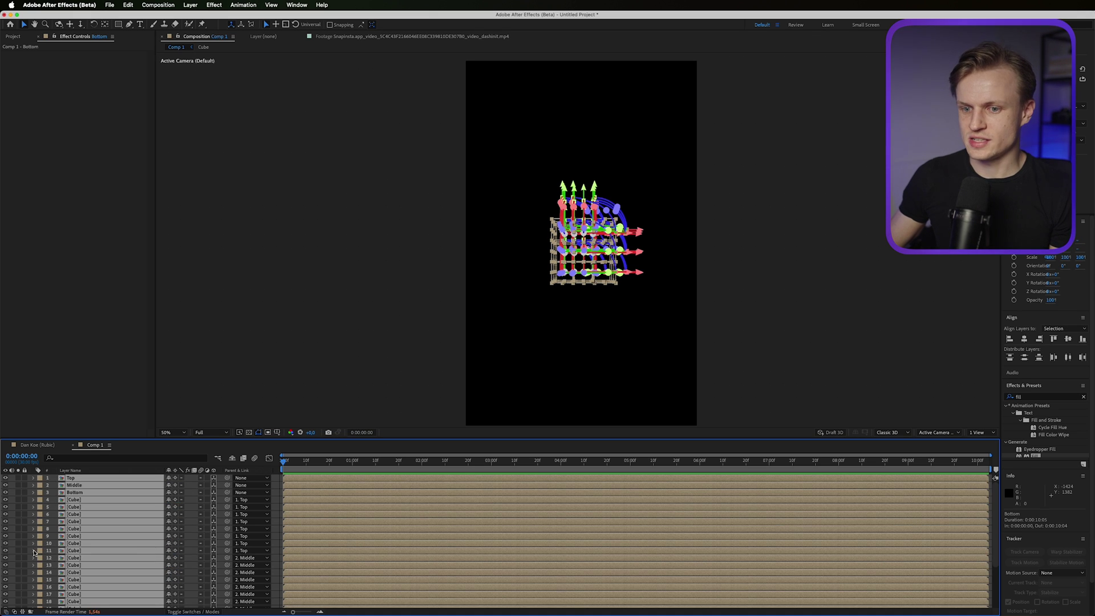
pyautogui.press('super+shift+a')
# Step: Add Position keyframes at 0:00:01:01 to the child Cube layers 5 through 27
pyautogui.click(114, 507)
pyautogui.press('p')
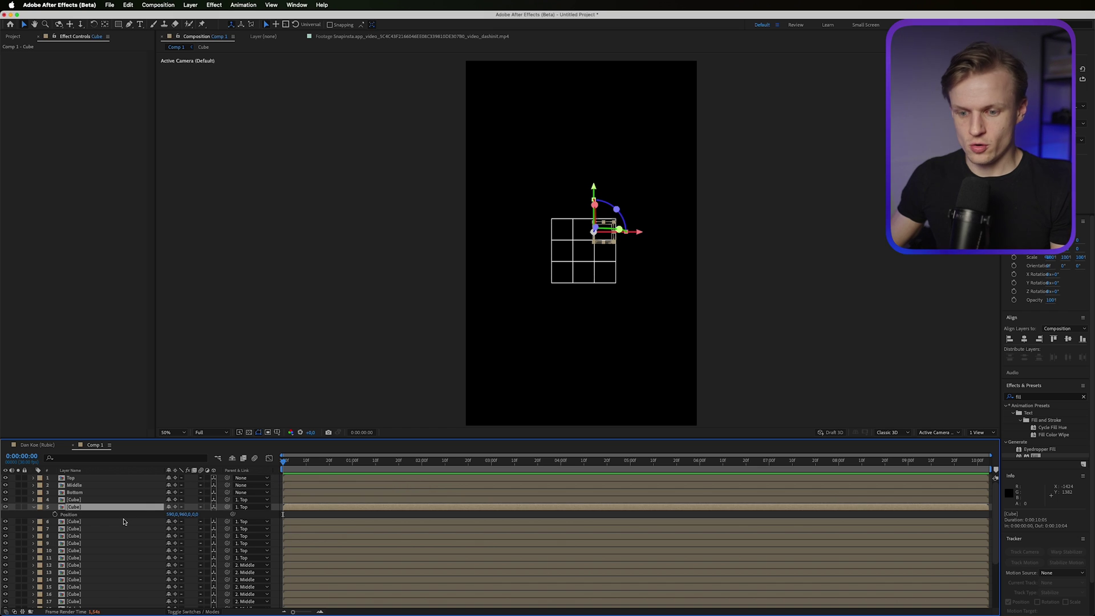
pyautogui.press('r')
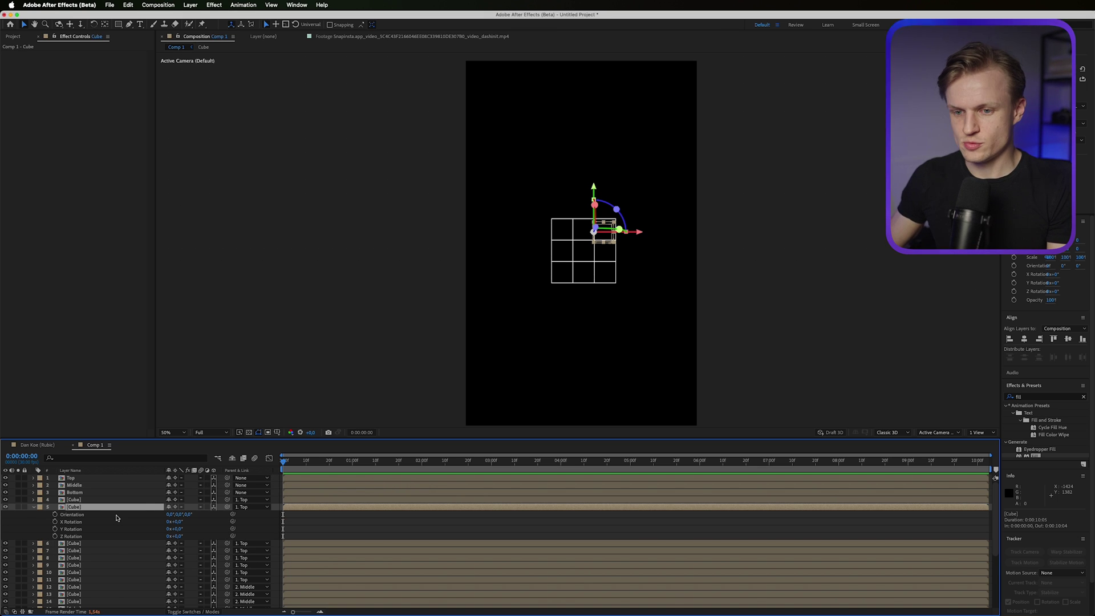
pyautogui.press('p')
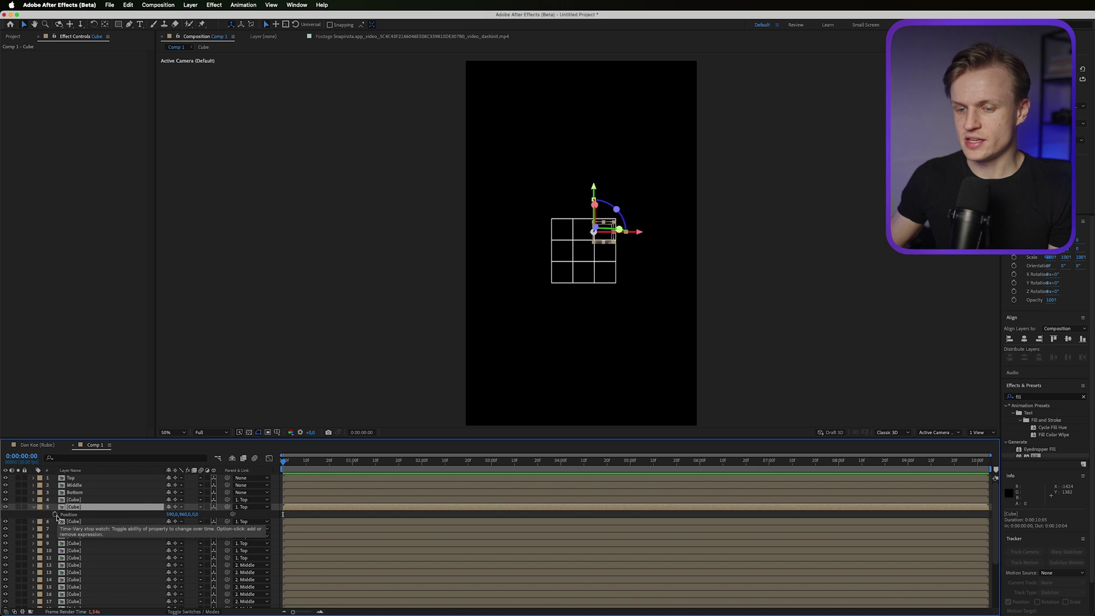
pyautogui.scroll(-4, 88, 537)
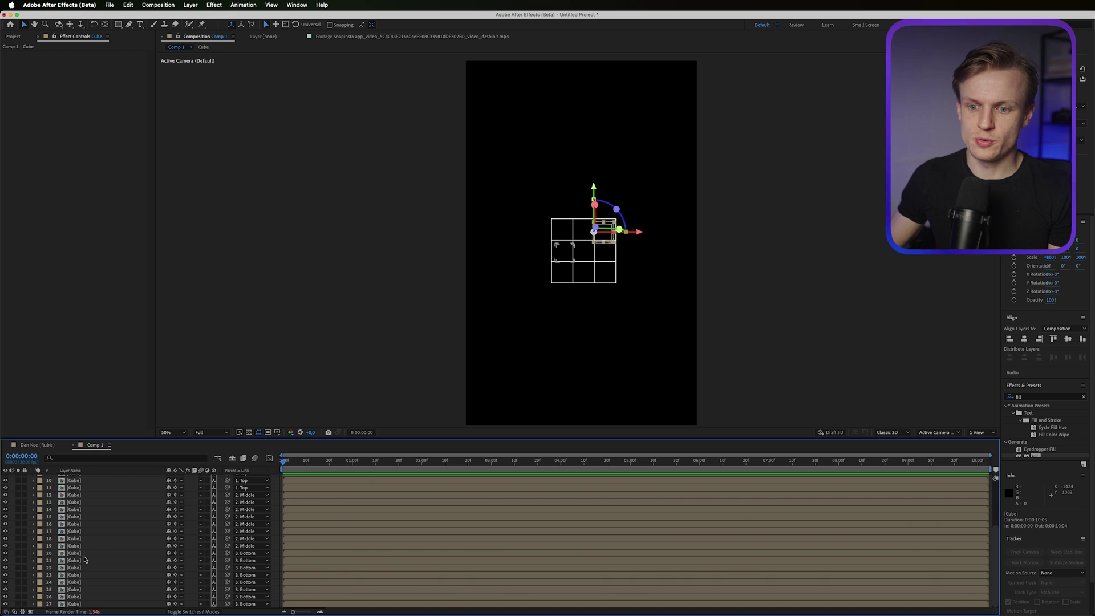
pyautogui.keyDown('shift'); pyautogui.click(78, 605); pyautogui.keyUp('shift')
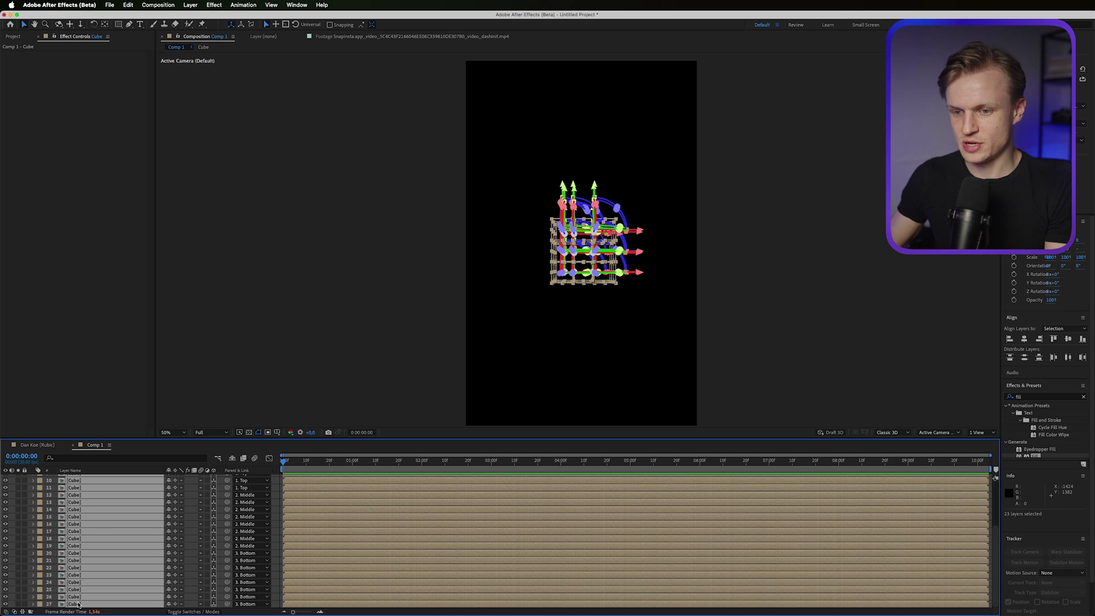
pyautogui.scroll(4, 109, 539)
pyautogui.scroll(-1, 109, 539)
pyautogui.press('p')
pyautogui.click(333, 462)
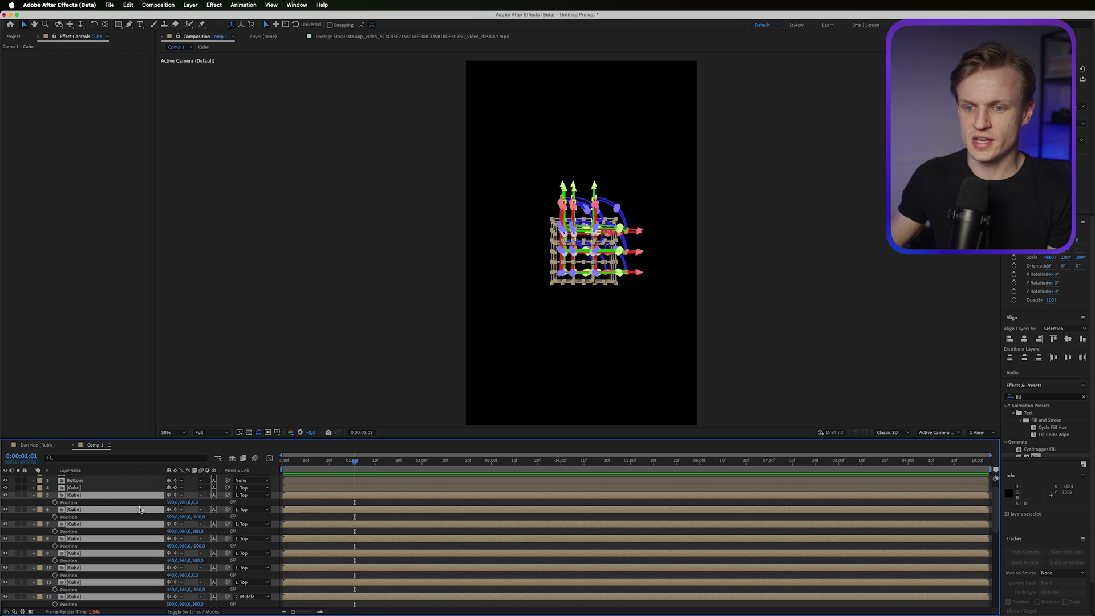
pyautogui.click(54, 504)
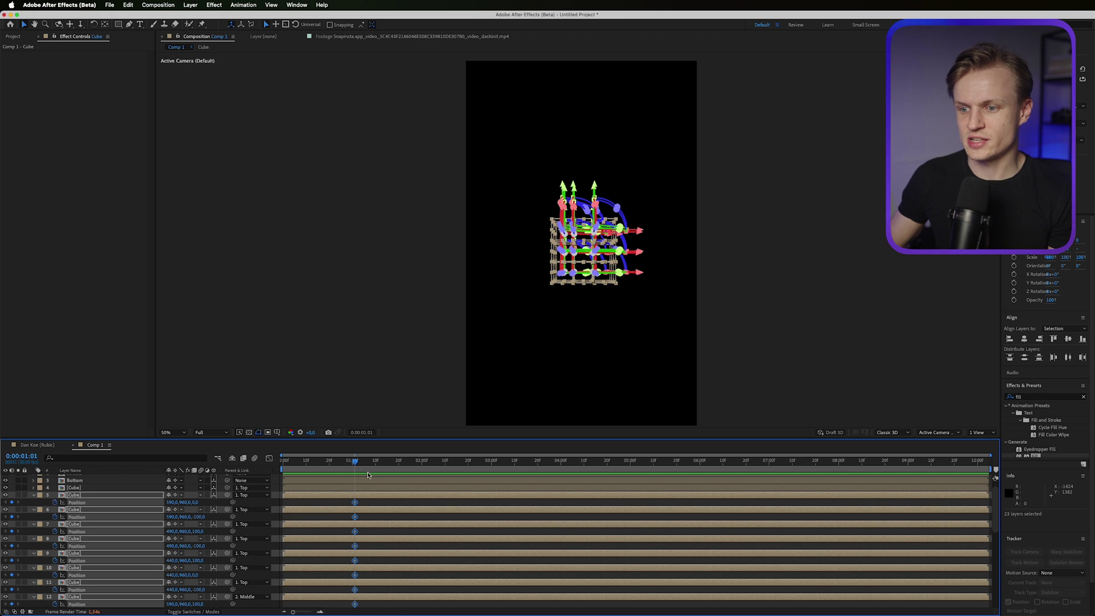
# Step: Add X Rotation and Y Rotation keyframes at 0:00:01:01 to all the selected Cube layers
pyautogui.press('r')
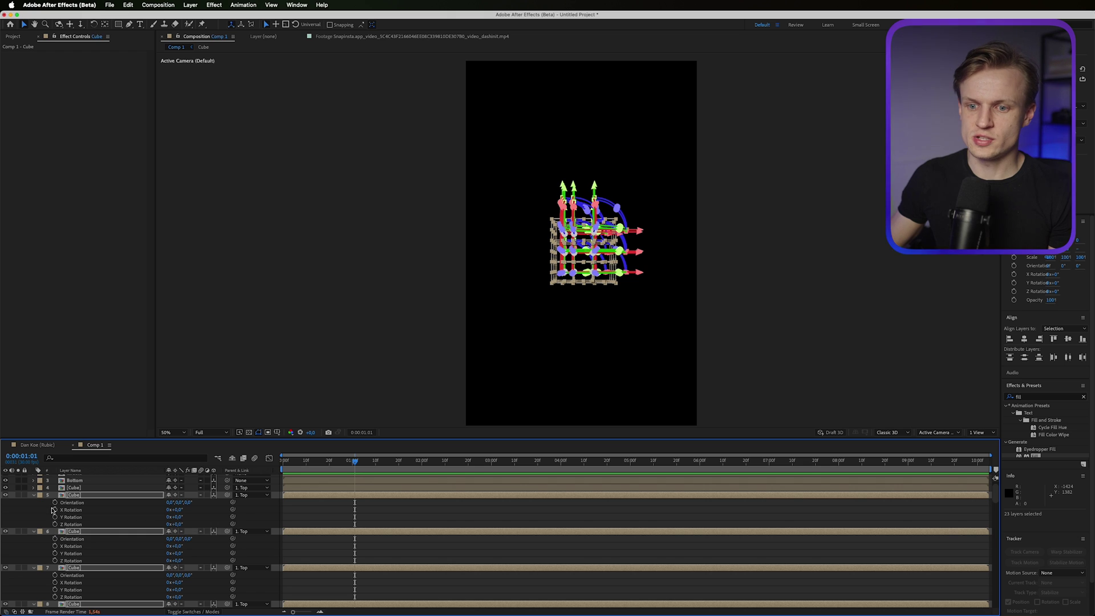
pyautogui.click(55, 510)
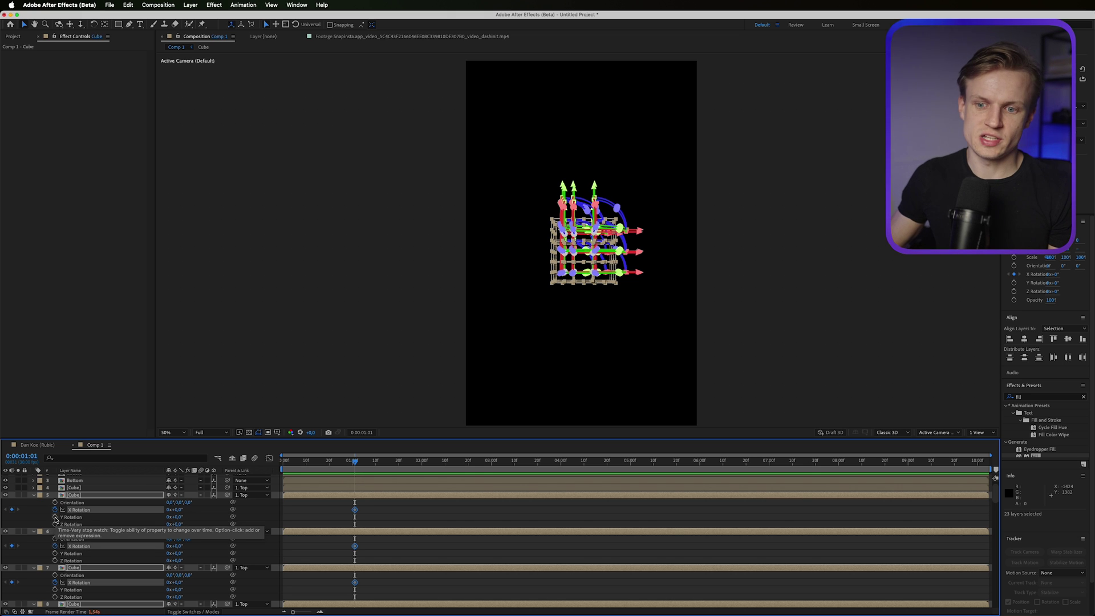
pyautogui.click(54, 517)
# Step: Return to 0:00:00:00 and set the composition's preview resolution to Half
pyautogui.moveTo(356, 462); pyautogui.dragTo(283, 458)
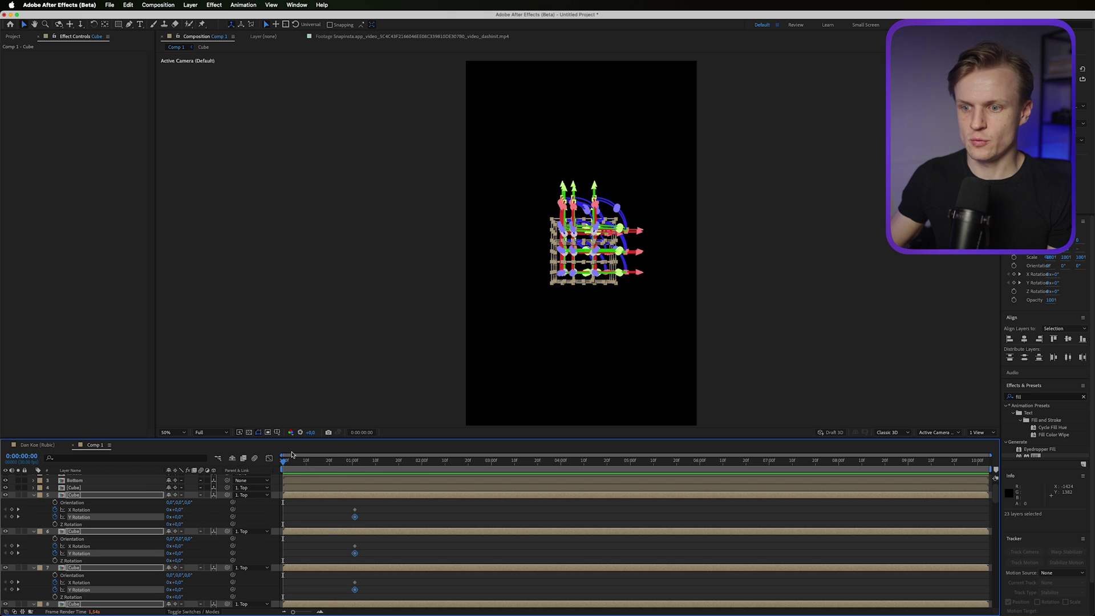
pyautogui.click(202, 432)
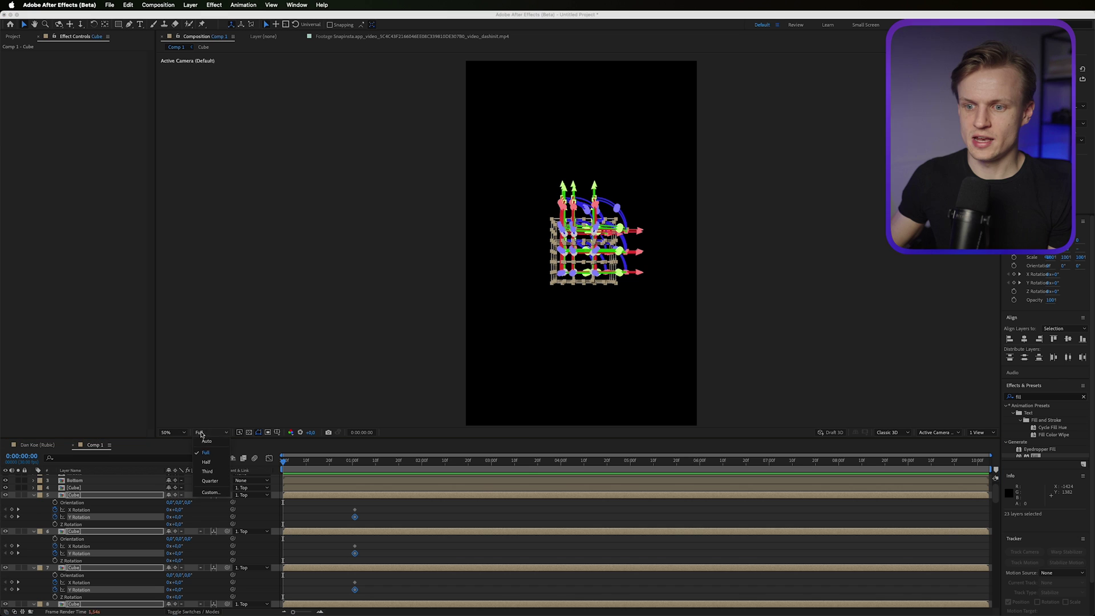
pyautogui.click(206, 462)
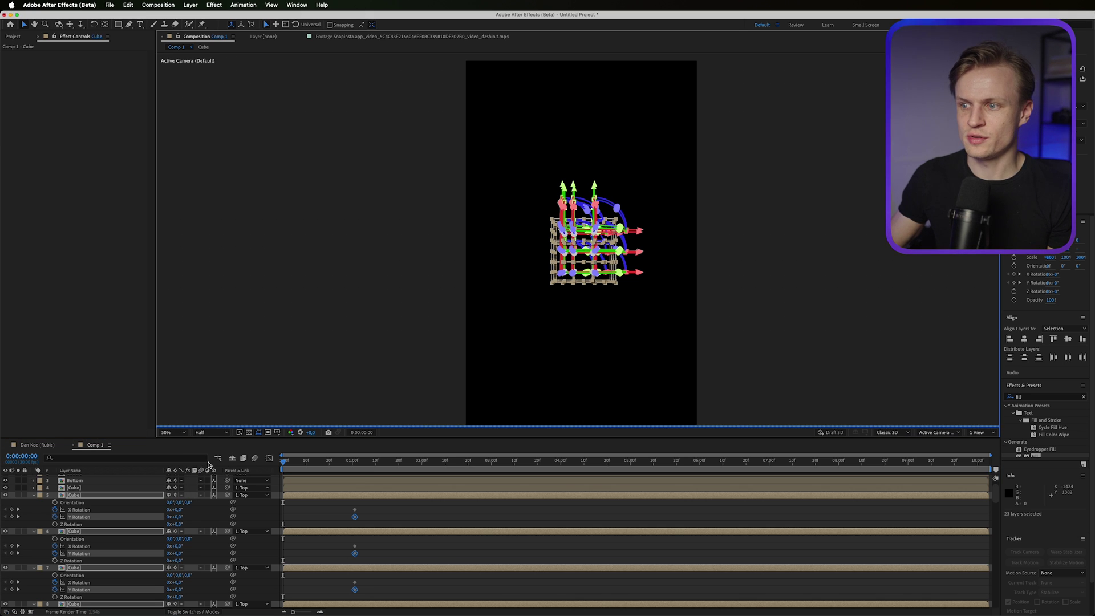
# Step: At 0:00:00:00, set layer 5's Y Rotation to about 38° and move that cube beyond the frame's upper-right corner
pyautogui.click(200, 516)
pyautogui.moveTo(178, 518)
pyautogui.mouseDown()
pyautogui.moveTo(149, 519)
pyautogui.moveTo(185, 516)
pyautogui.mouseUp()
pyautogui.moveTo(609, 240); pyautogui.dragTo(728, 121)
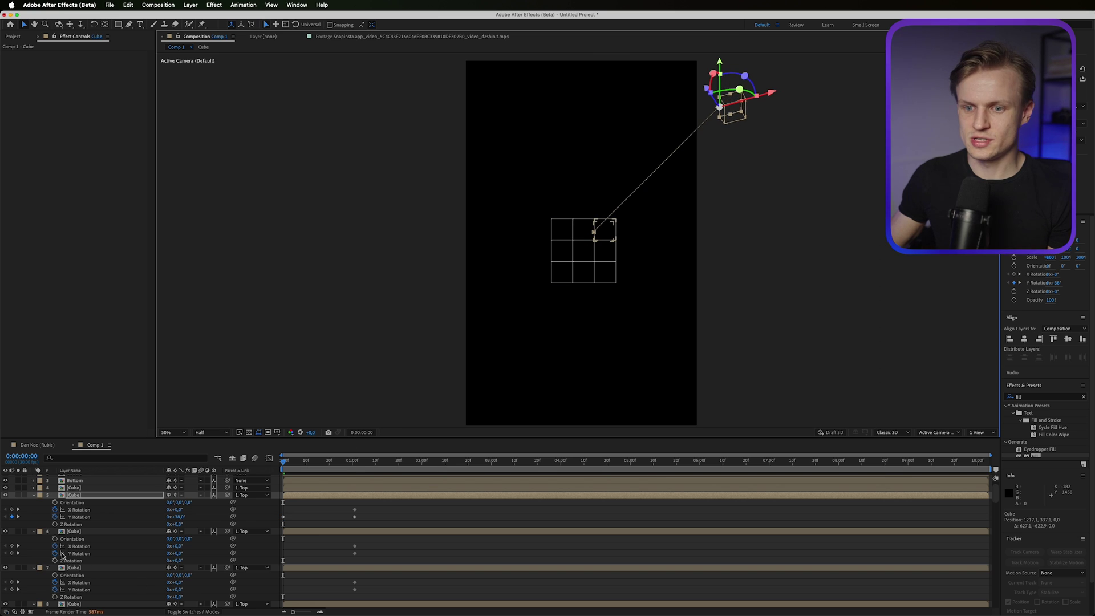
# Step: Move the layer 6 cube up out of the frame at 0:00:00:00 and preview the animation
pyautogui.click(83, 533)
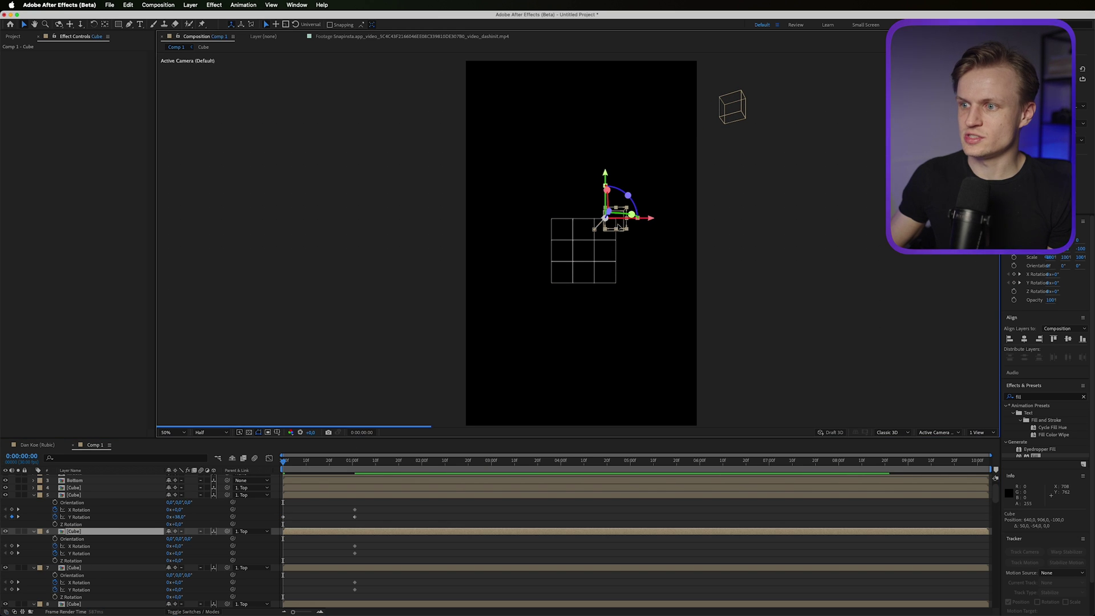
pyautogui.moveTo(607, 238); pyautogui.dragTo(645, 39)
pyautogui.click(306, 513)
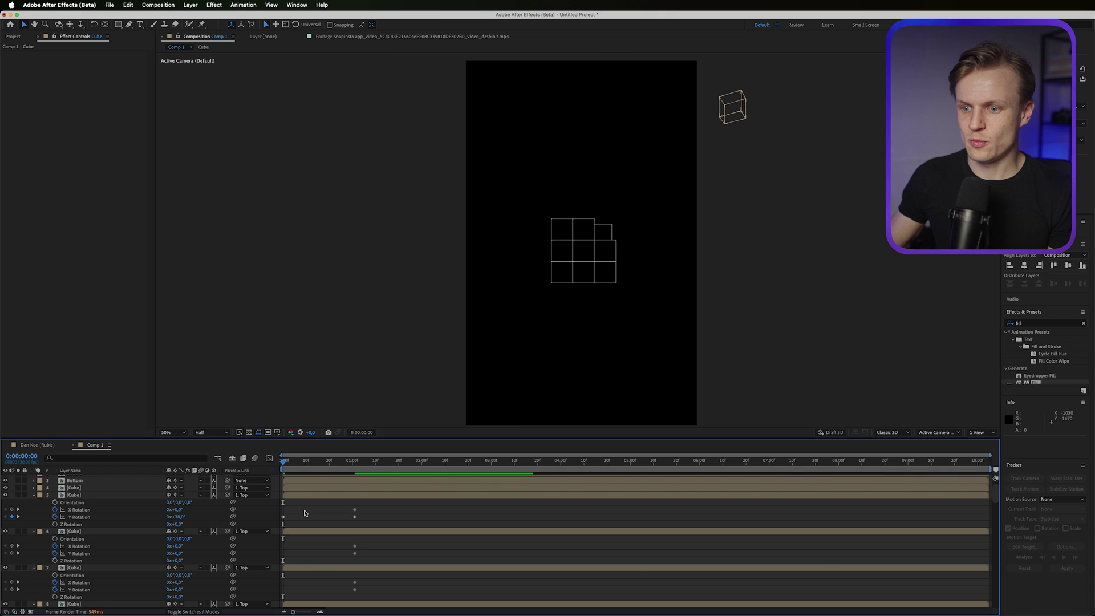
pyautogui.press('space')
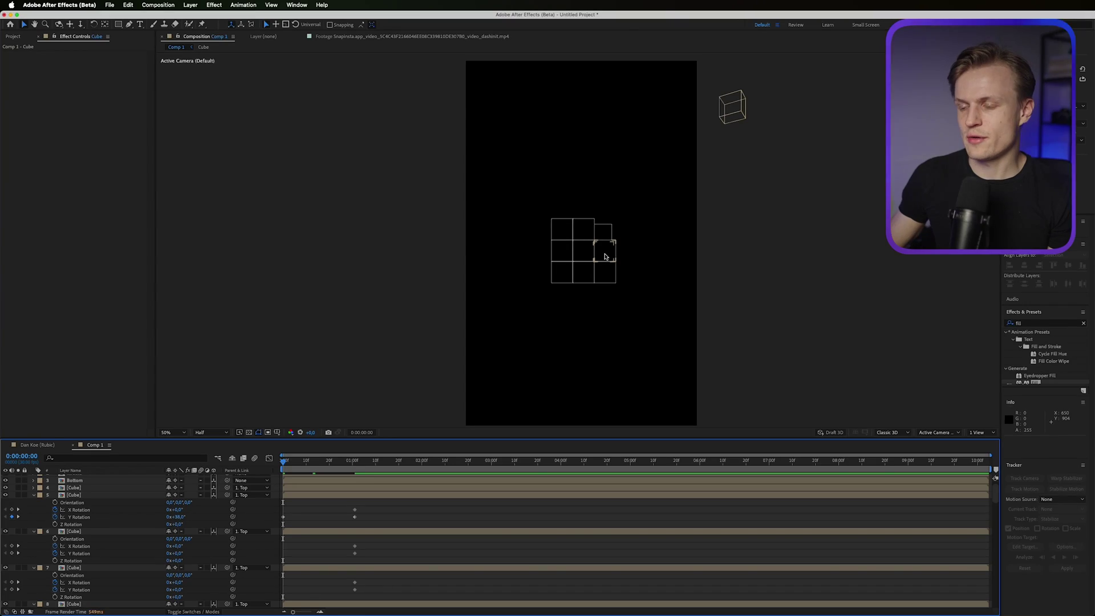
# Step: Scatter more outer cubes beyond the frame's lower-right, lower-left and upper-left edges, undoing one misplaced move
pyautogui.moveTo(606, 257); pyautogui.dragTo(744, 331)
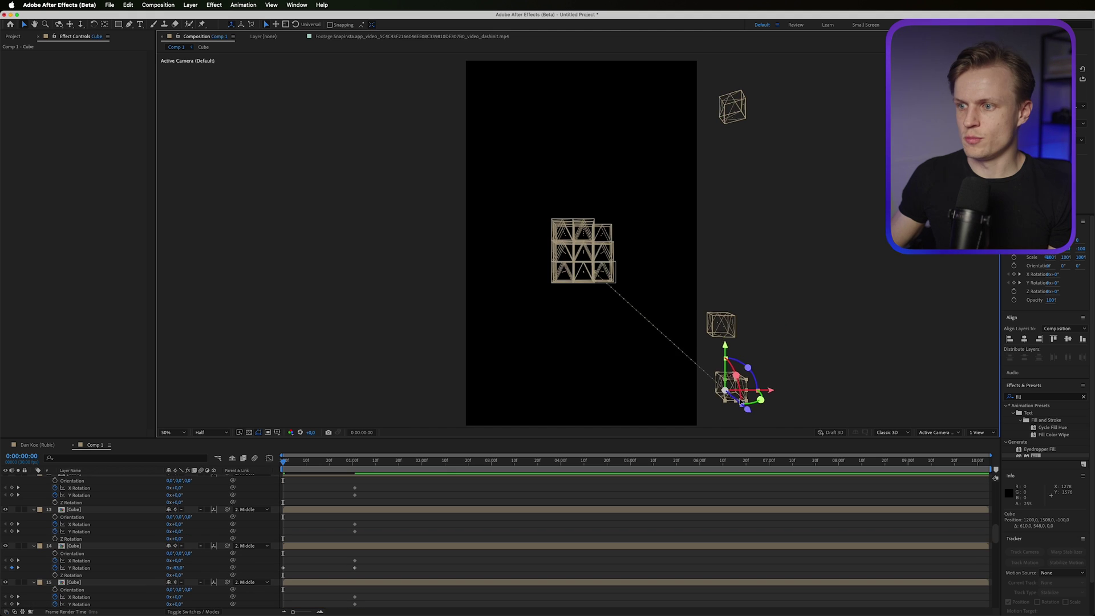
pyautogui.moveTo(561, 272); pyautogui.dragTo(413, 378)
pyautogui.moveTo(556, 249); pyautogui.dragTo(450, 183)
pyautogui.press('super+z')
pyautogui.moveTo(557, 260); pyautogui.dragTo(444, 94)
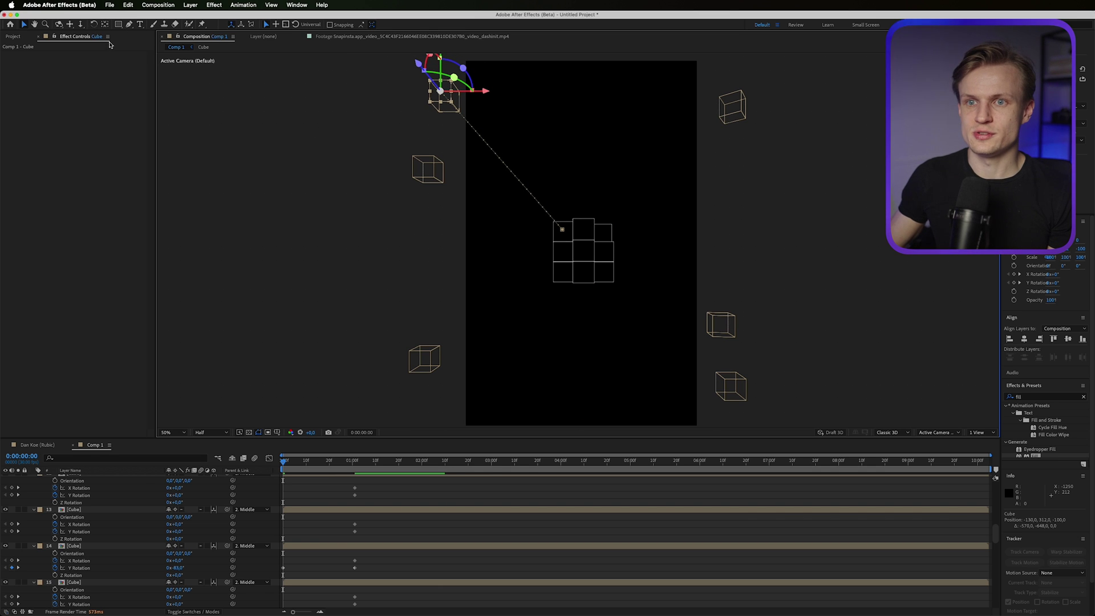
# Step: Use the Selection tool to scatter further outer cubes above the frame and past its left and right sides
pyautogui.moveTo(129, 24); pyautogui.dragTo(169, 57)
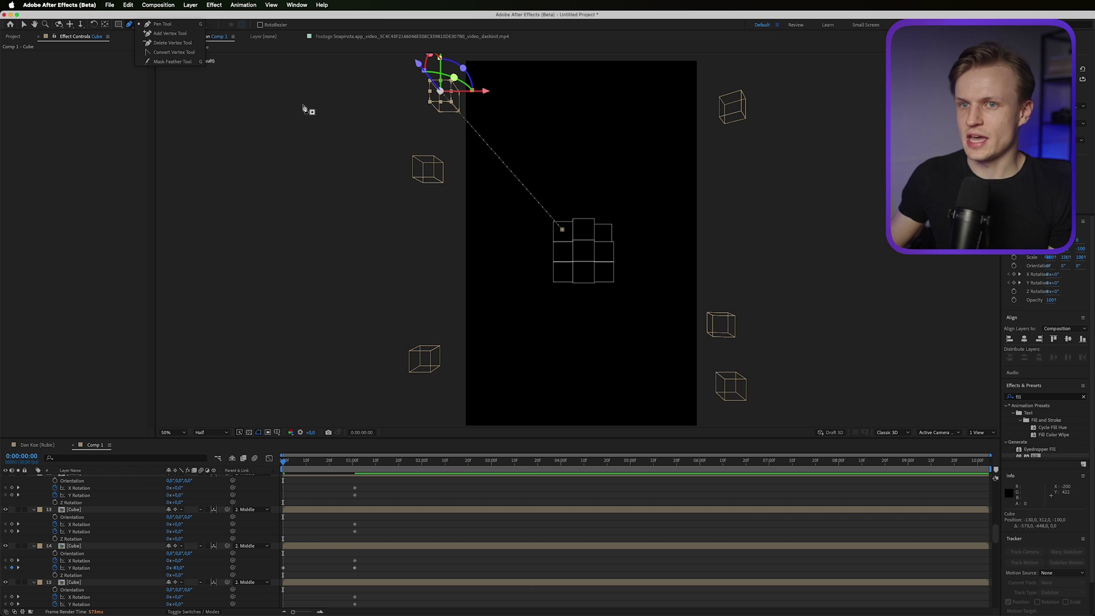
pyautogui.click(23, 25)
pyautogui.moveTo(581, 254); pyautogui.dragTo(660, 39)
pyautogui.moveTo(641, 167); pyautogui.dragTo(798, 153)
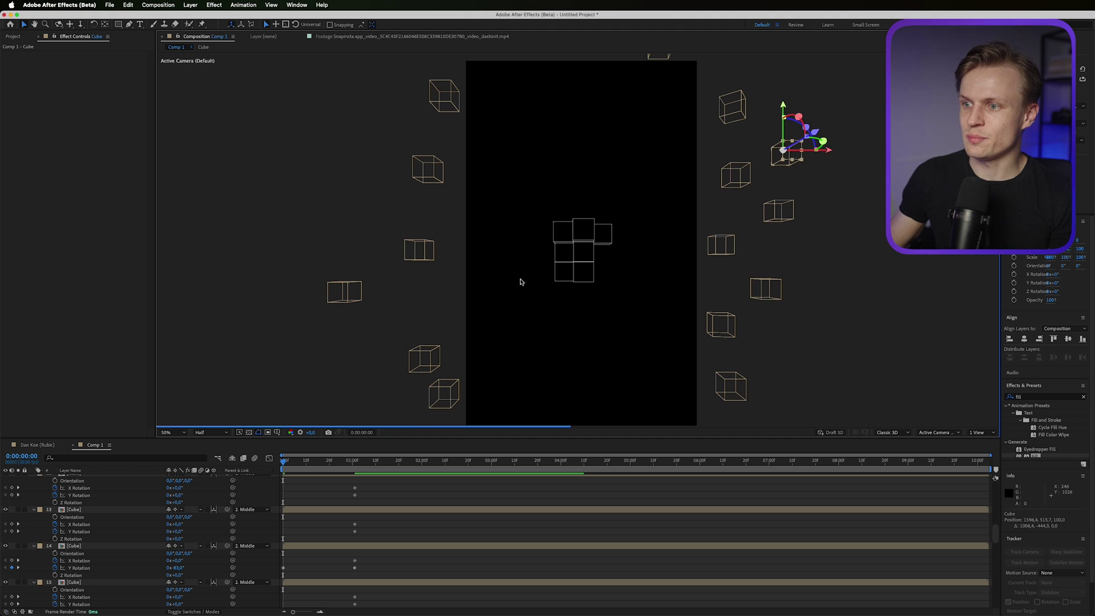
pyautogui.moveTo(560, 233); pyautogui.dragTo(398, 216)
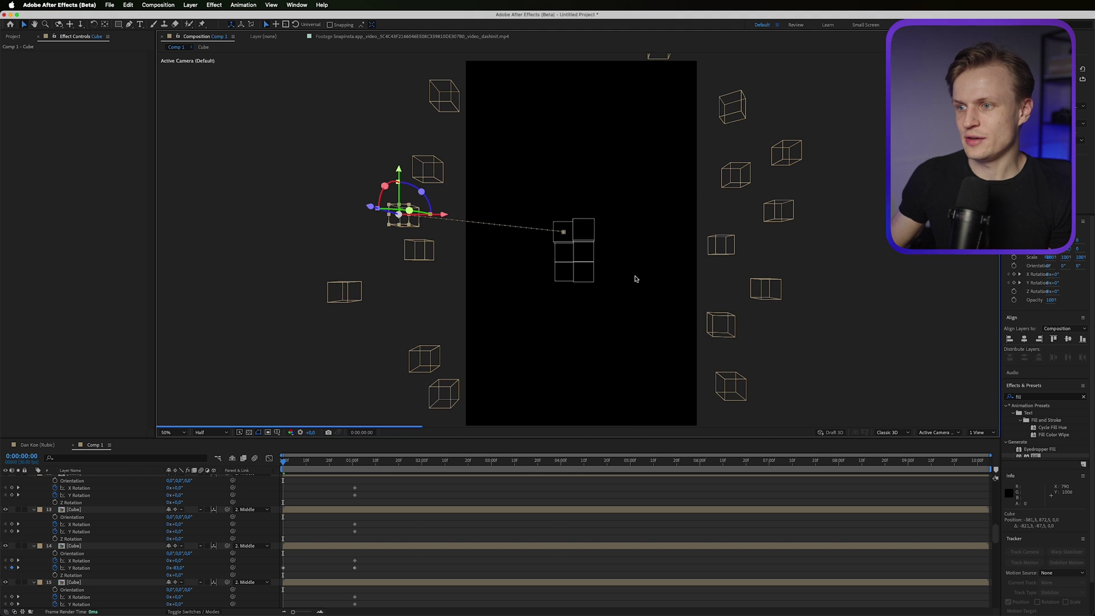
pyautogui.moveTo(590, 264); pyautogui.dragTo(583, 286)
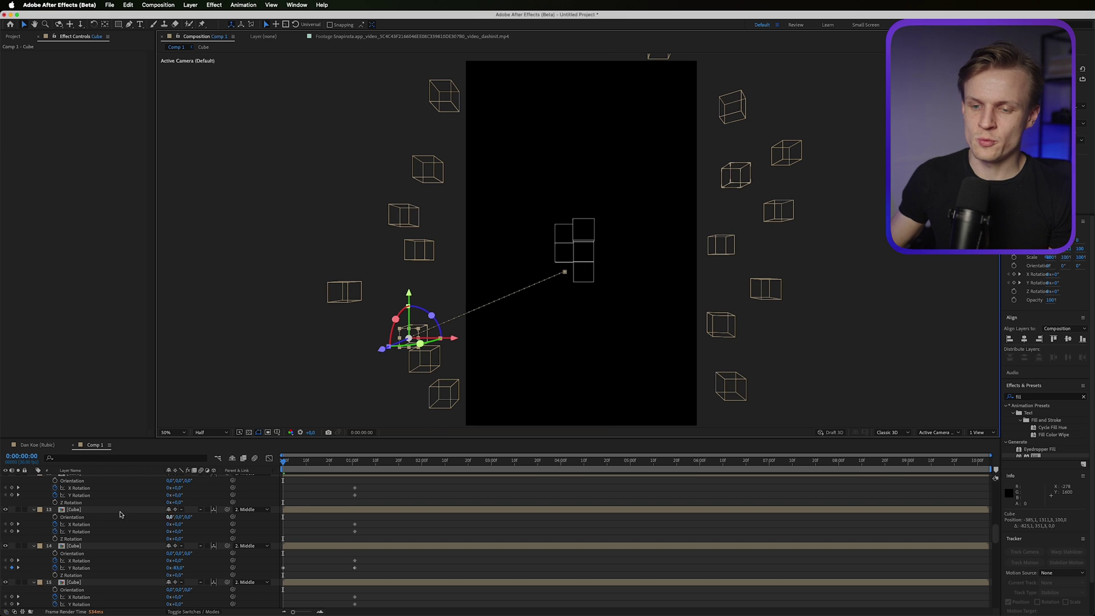
# Step: Rename the Bottom parent layer as "Bottom mover" and hide it
pyautogui.scroll(10, 120, 514)
pyautogui.click(85, 494)
pyautogui.press('Return')
pyautogui.write('Bottom mover')
pyautogui.press('Return')
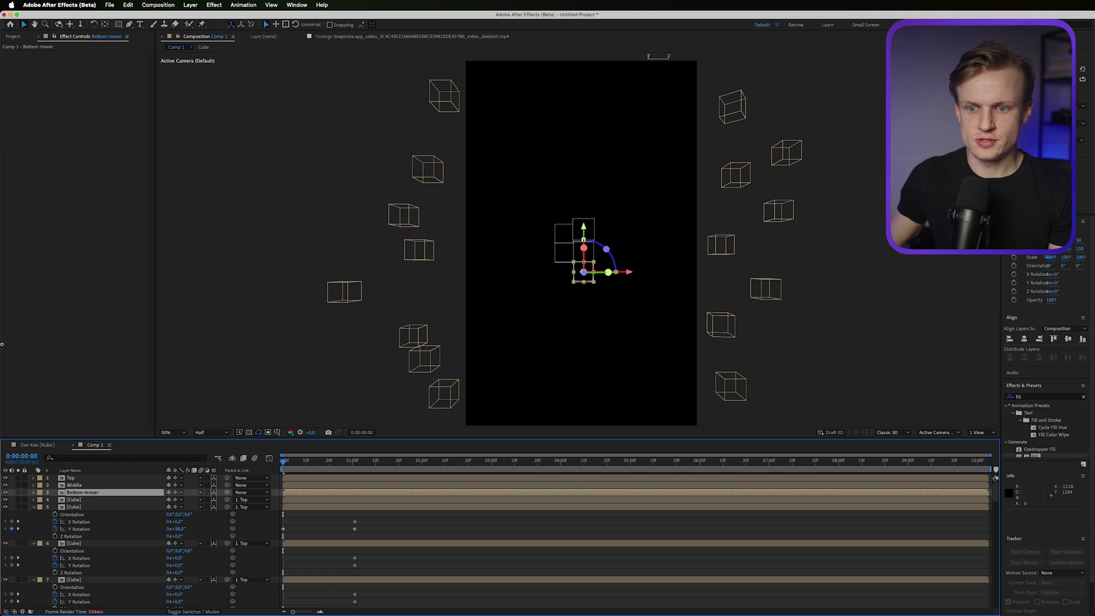
pyautogui.click(6, 493)
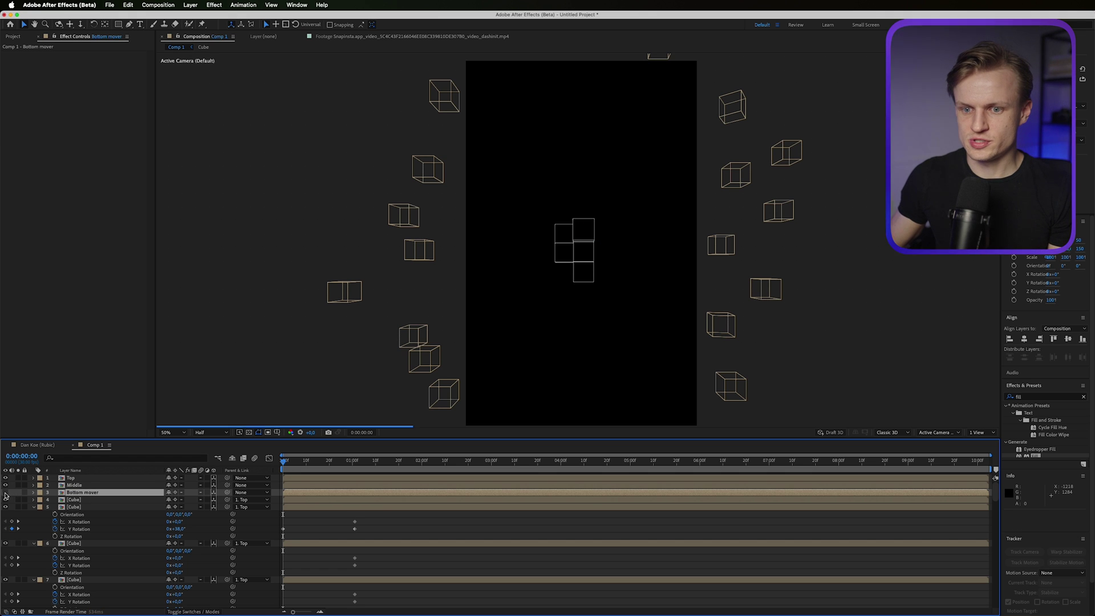
# Step: Duplicate the Bottom mover layer and rename the copy as Cube
pyautogui.press('super+d')
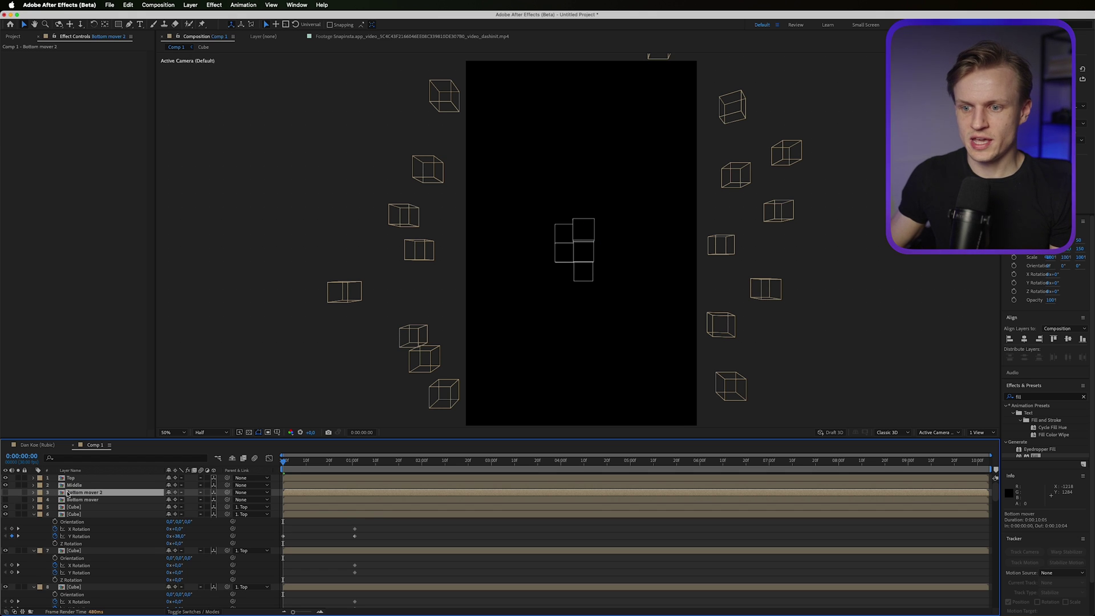
pyautogui.press('Return')
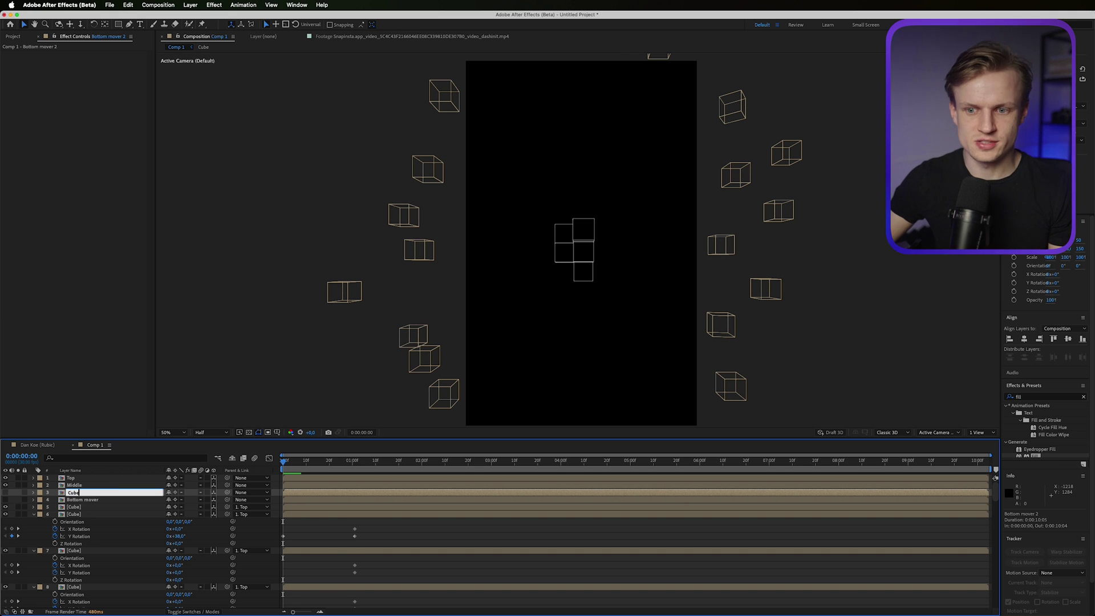
pyautogui.press('Return')
# Step: Parent the copied Cube to Bottom mover, then show it and move it beyond the frame's lower-right corner
pyautogui.moveTo(228, 493); pyautogui.dragTo(94, 502)
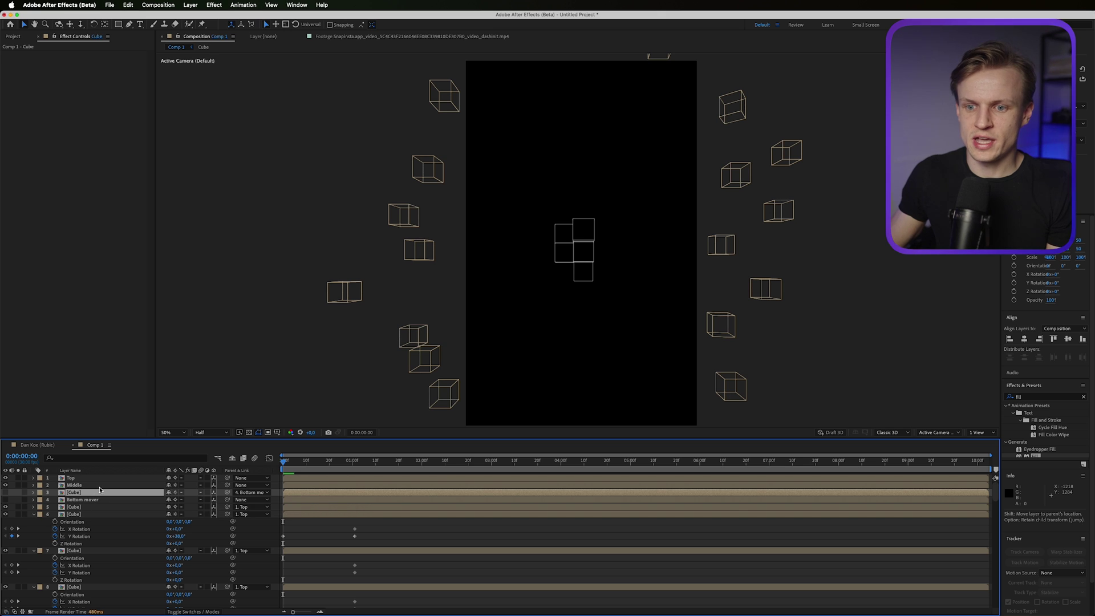
pyautogui.click(5, 493)
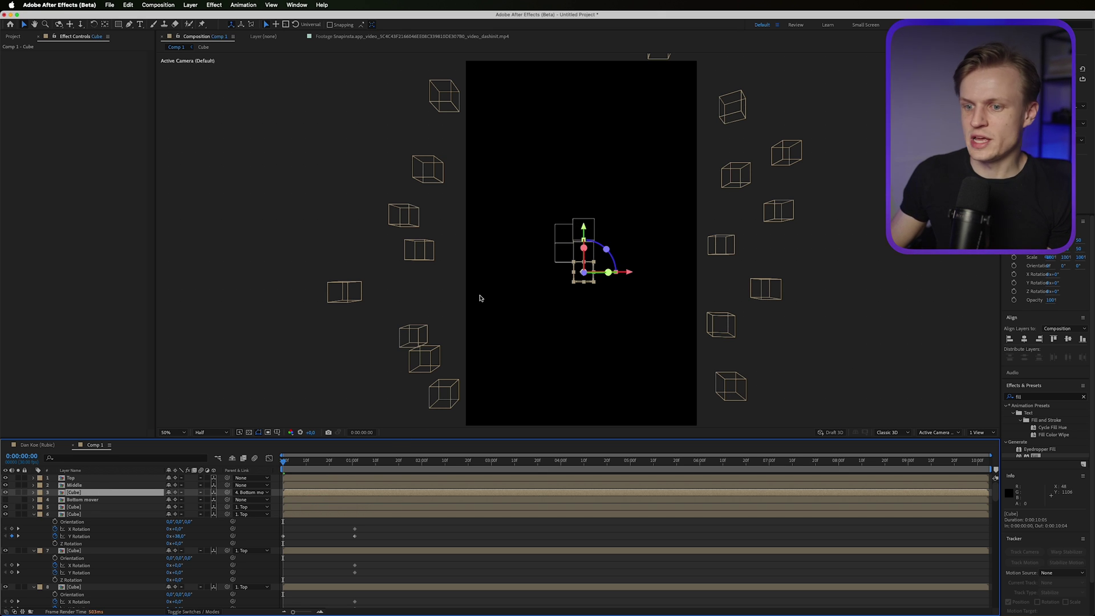
pyautogui.moveTo(578, 281); pyautogui.dragTo(749, 413)
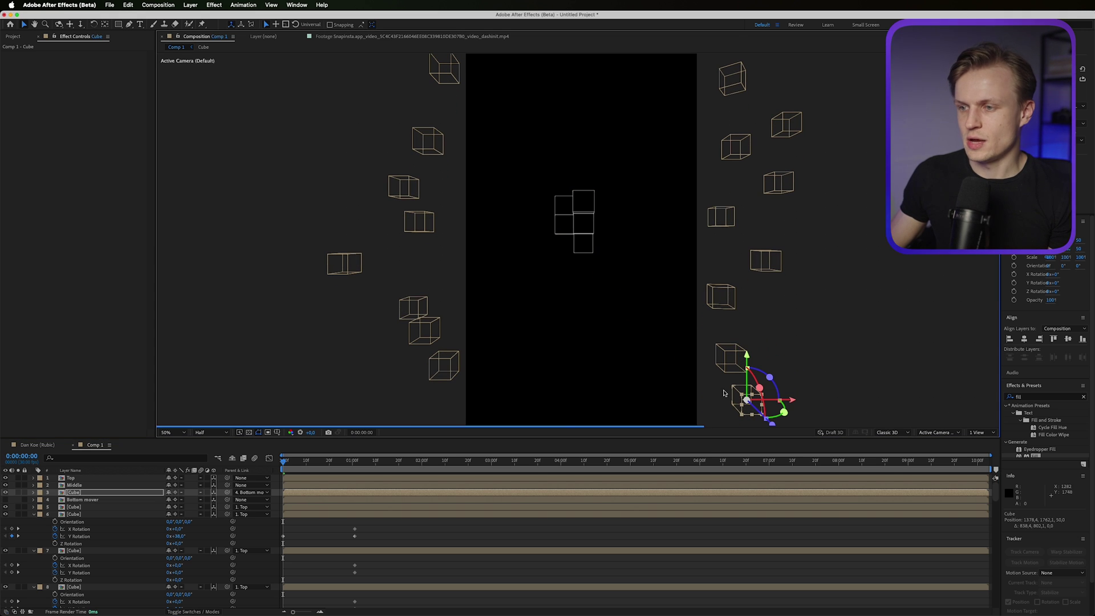
# Step: Reveal the Bottom mover layer's rotation, test turning it about Y, and undo the change
pyautogui.click(81, 500)
pyautogui.press('r')
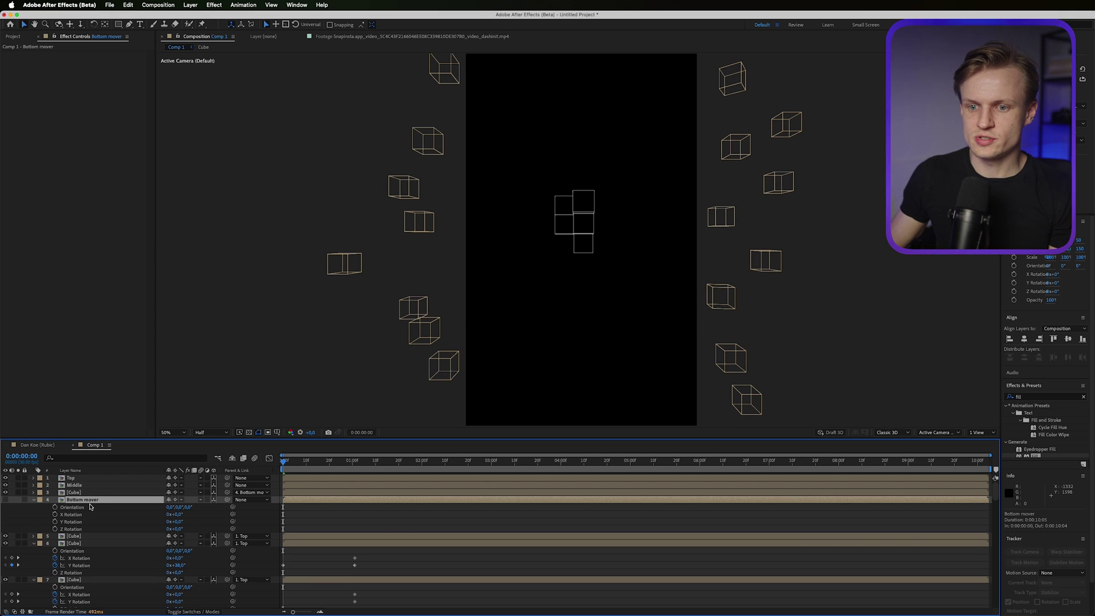
pyautogui.moveTo(179, 522); pyautogui.dragTo(200, 520)
pyautogui.press('super+z')
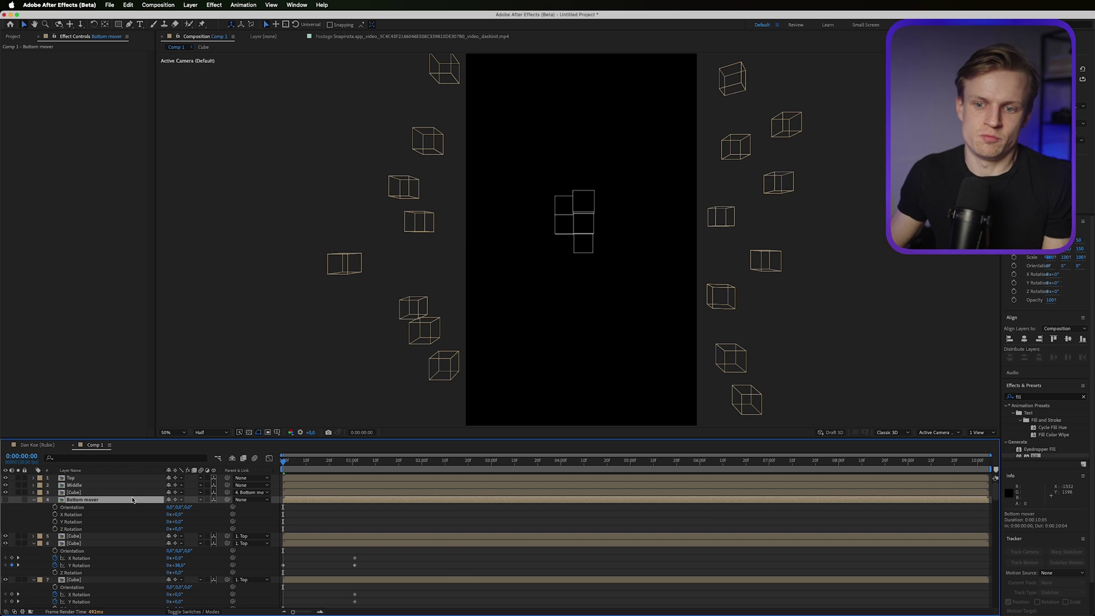
# Step: Rename the Middle parent layer as "Middle mover"
pyautogui.click(94, 487)
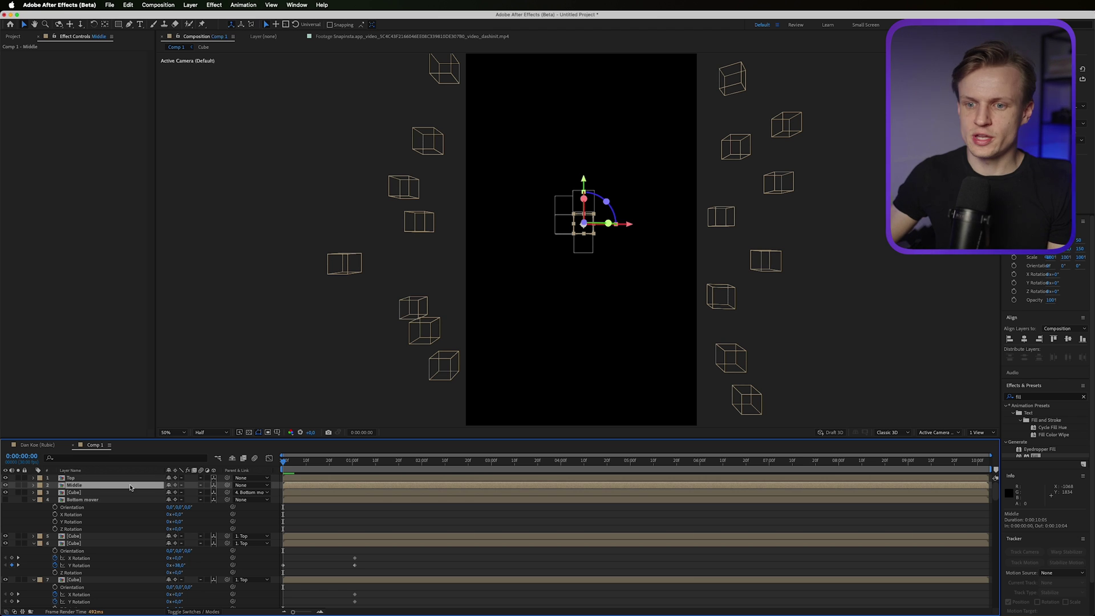
pyautogui.press('Return')
pyautogui.write('mo')
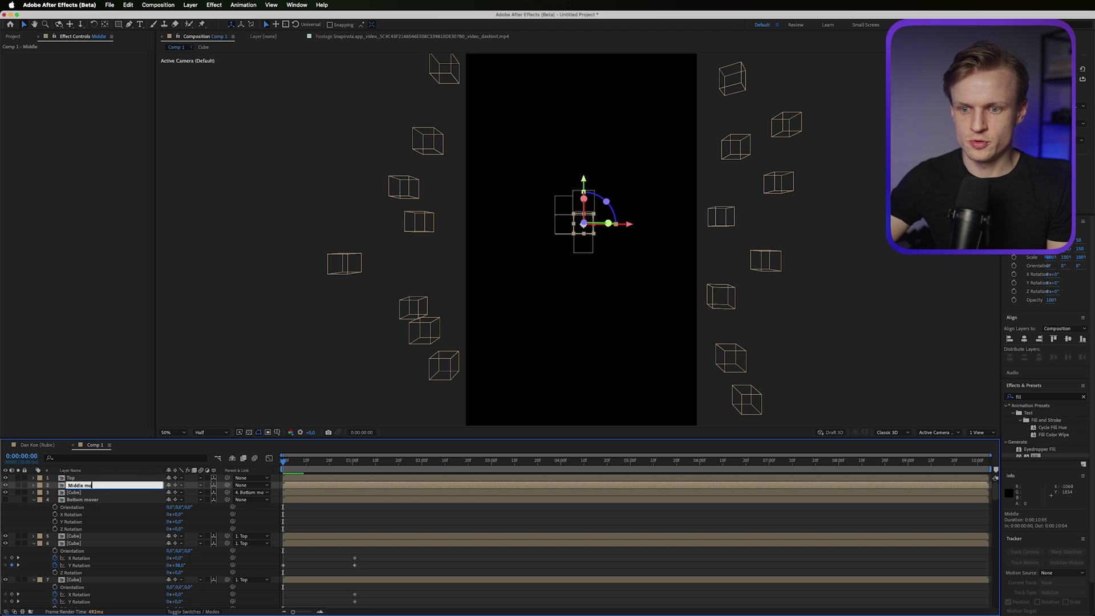
pyautogui.write('ver')
pyautogui.press('Return')
# Step: Duplicate the Middle mover layer, reset the copy's name to Cube, and parent it to Middle mover
pyautogui.press('super+d')
pyautogui.press('Return')
pyautogui.press('BackSpace')
pyautogui.press('Return')
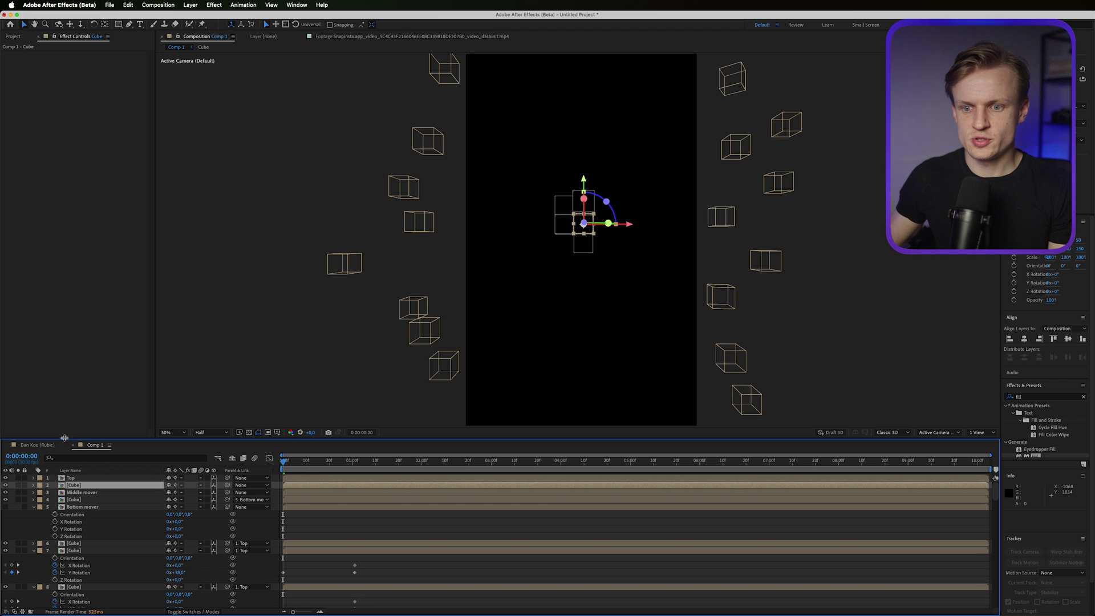
pyautogui.moveTo(228, 486); pyautogui.dragTo(85, 493)
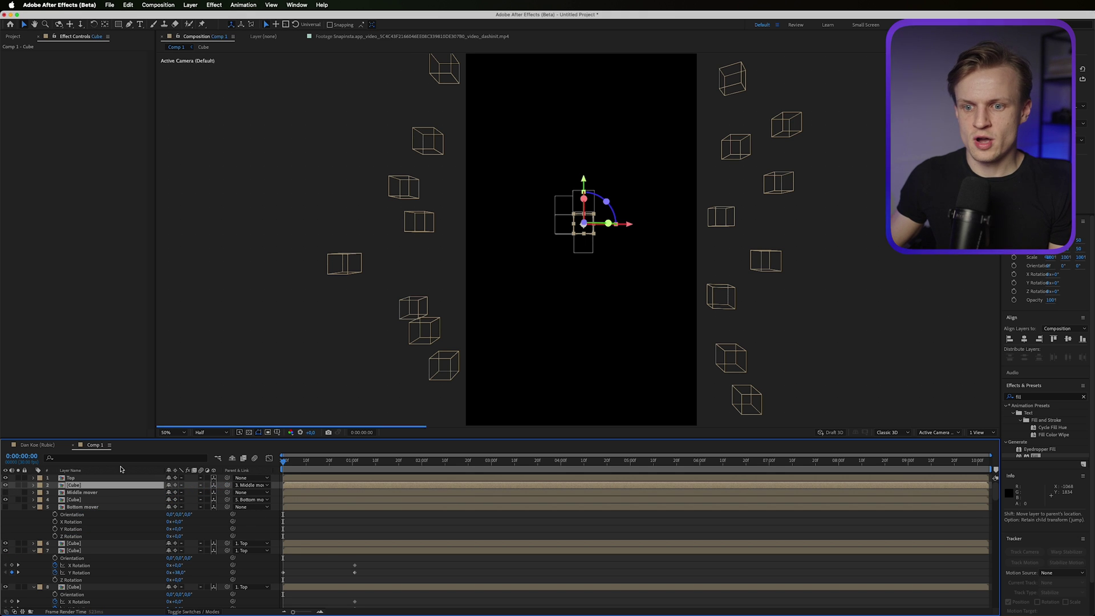
# Step: Move the new Cube beyond the frame's right side and paste Middle mover's Position into it at 0:00:01:01
pyautogui.moveTo(578, 230); pyautogui.dragTo(783, 191)
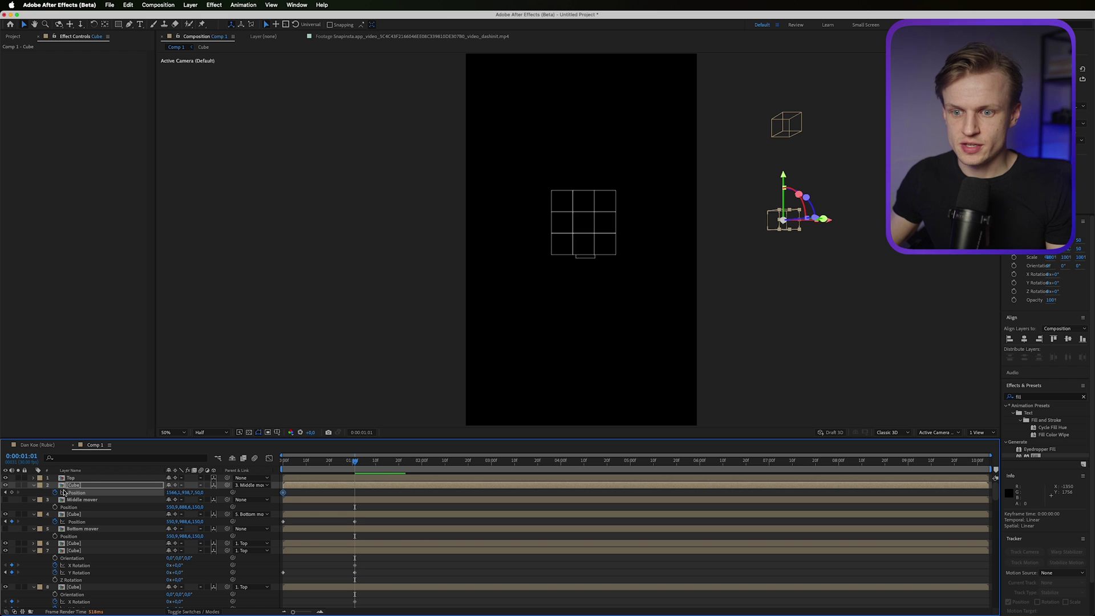
pyautogui.click(77, 507)
pyautogui.press('super+c')
pyautogui.click(78, 493)
pyautogui.press('super+v')
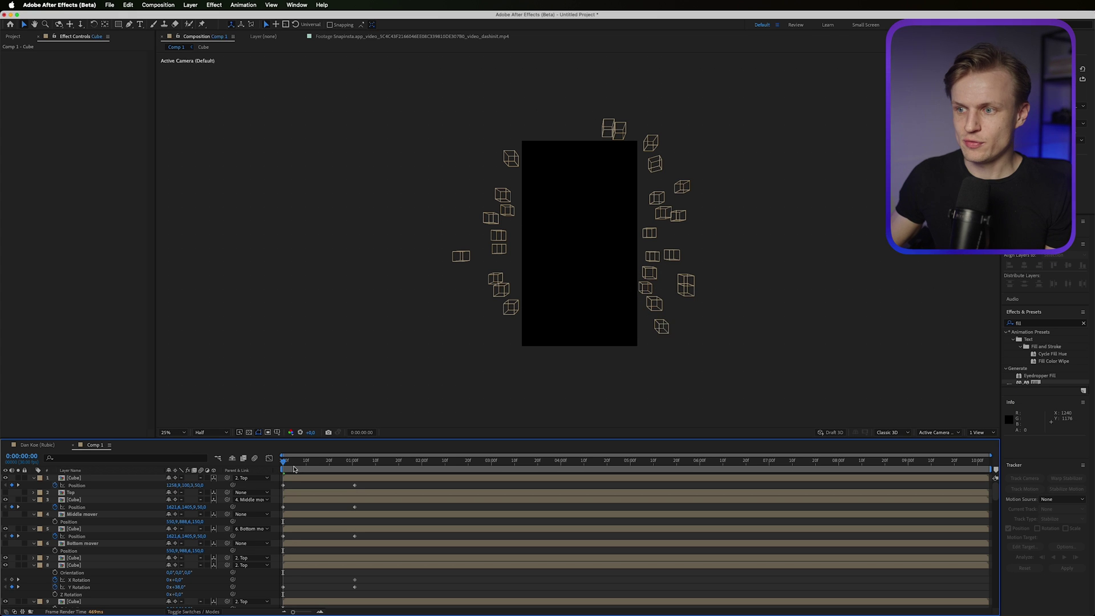
# Step: Play and scrub the opening frames to check how the scattered cubes fly into the frame
pyautogui.moveTo(283, 463)
pyautogui.mouseDown()
pyautogui.moveTo(312, 467)
pyautogui.moveTo(295, 465)
pyautogui.mouseUp()
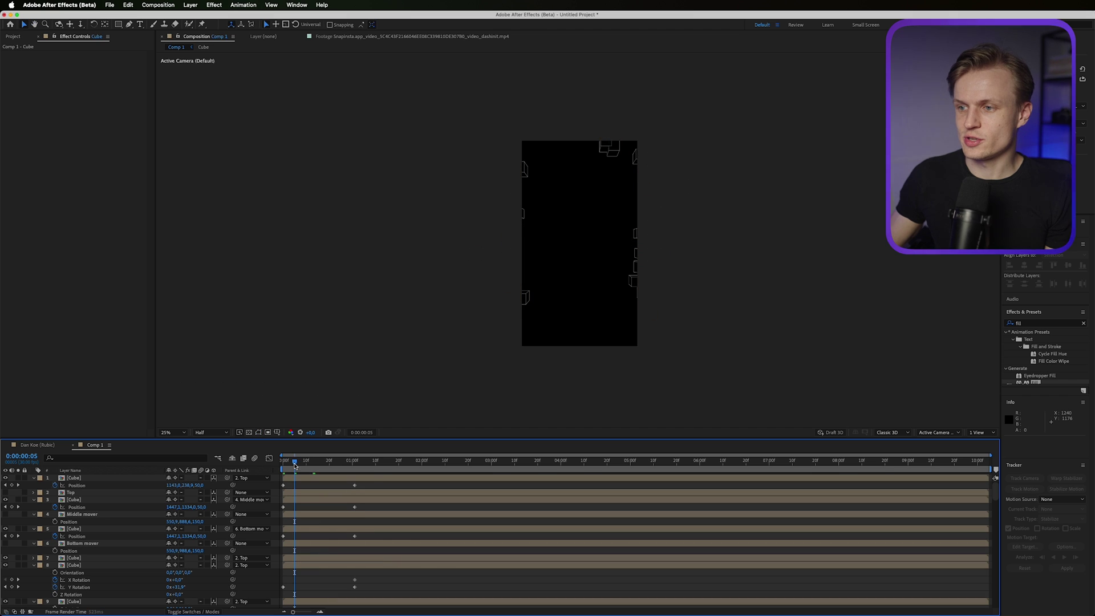
pyautogui.press('space')
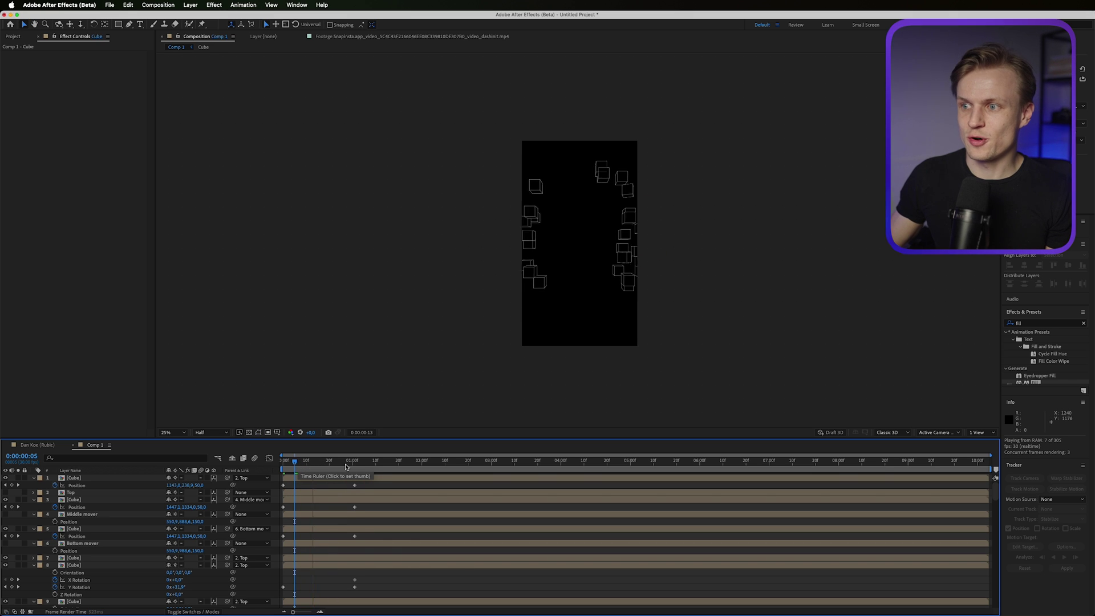
pyautogui.moveTo(311, 465)
pyautogui.mouseDown()
pyautogui.moveTo(275, 470)
pyautogui.moveTo(310, 476)
pyautogui.mouseUp()
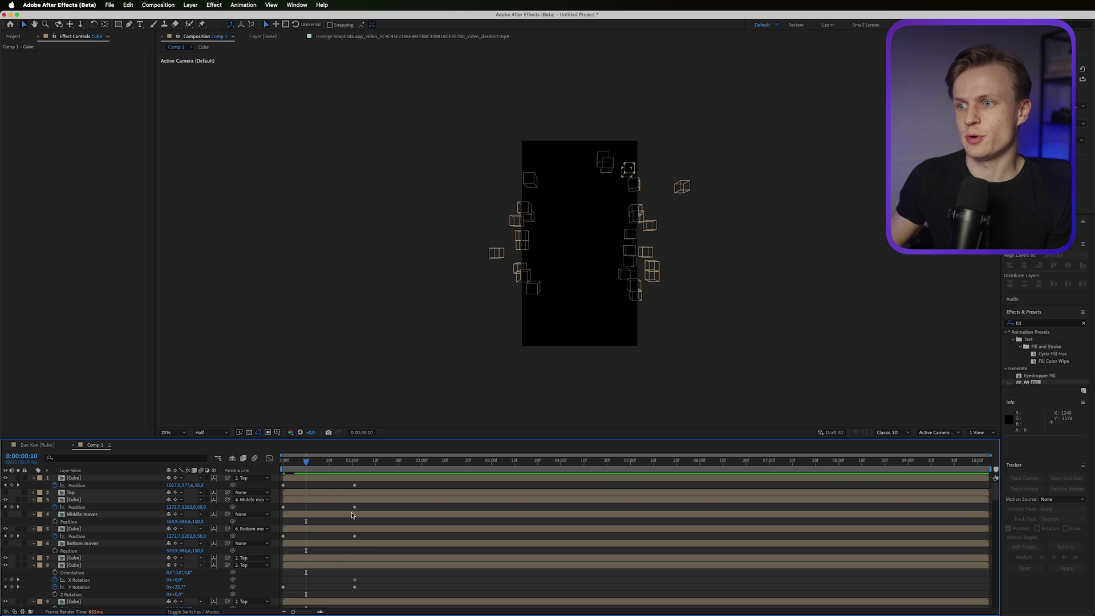
# Step: Select the cubes' ending Position and Rotation keyframes at 0:00:01:01 and apply Easy Ease
pyautogui.moveTo(380, 501); pyautogui.dragTo(330, 613)
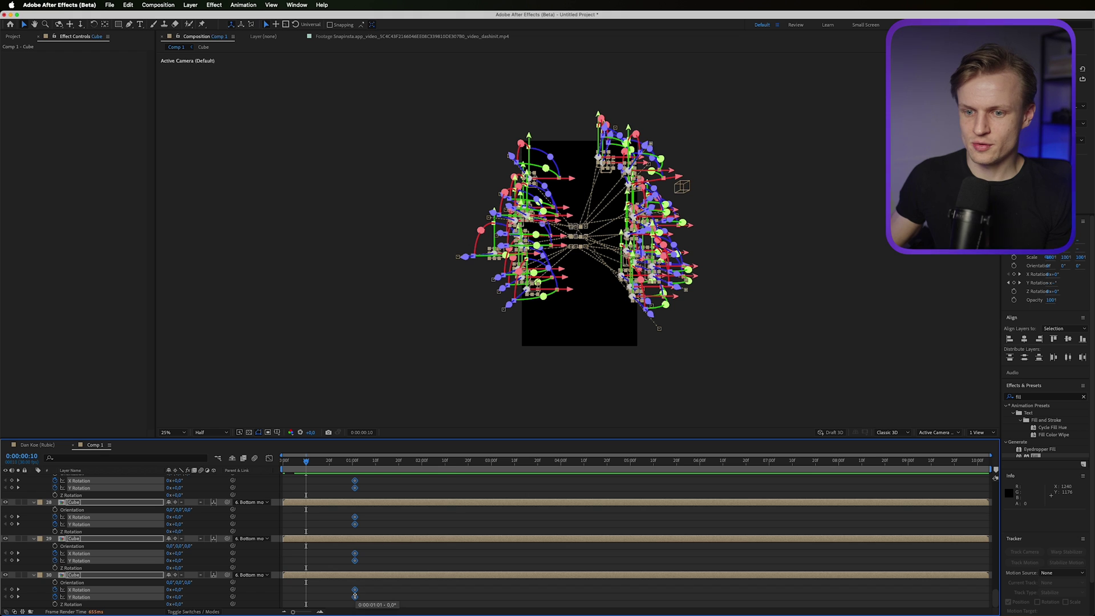
pyautogui.rightClick(355, 596)
pyautogui.moveTo(400, 607)
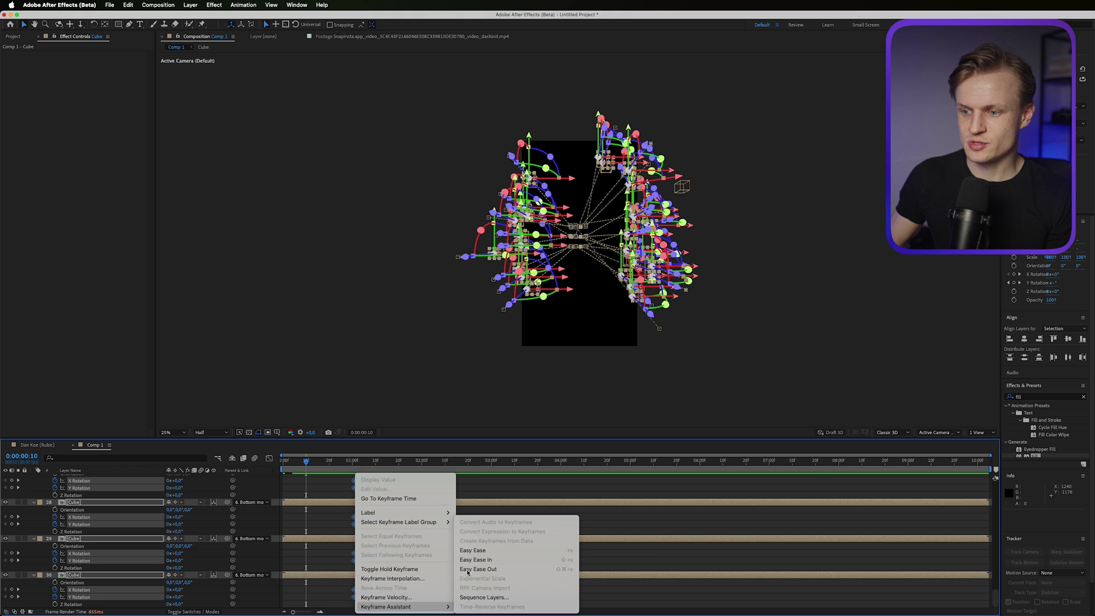
pyautogui.click(484, 545)
pyautogui.click(468, 524)
# Step: Scrub through the end of the fly-in to check the eased assembly of the cubes
pyautogui.click(323, 460)
pyautogui.moveTo(325, 462); pyautogui.dragTo(349, 462)
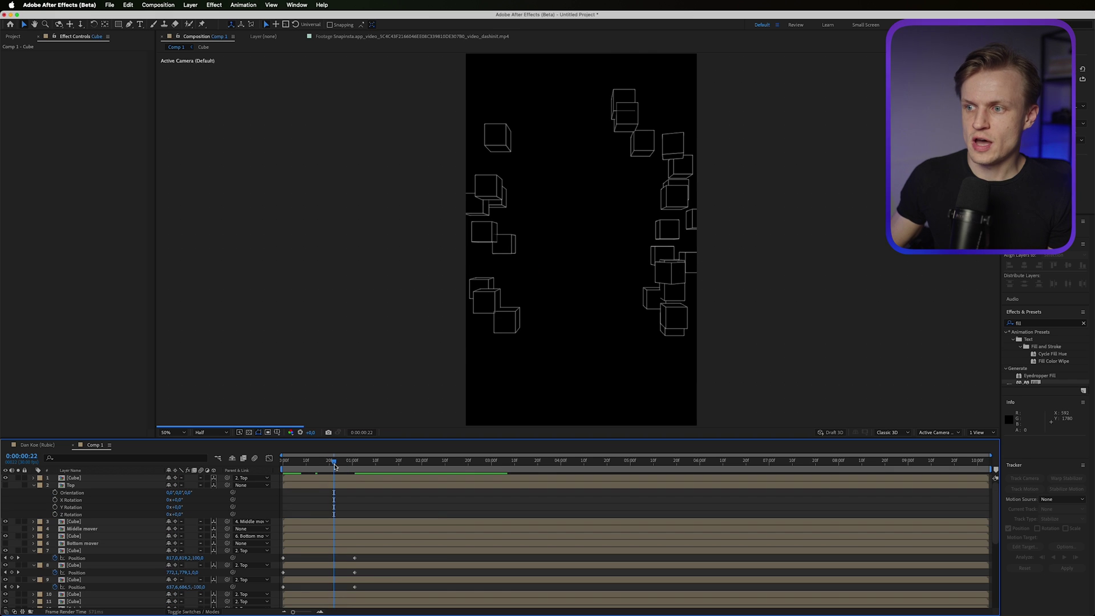
pyautogui.moveTo(335, 462); pyautogui.dragTo(379, 467)
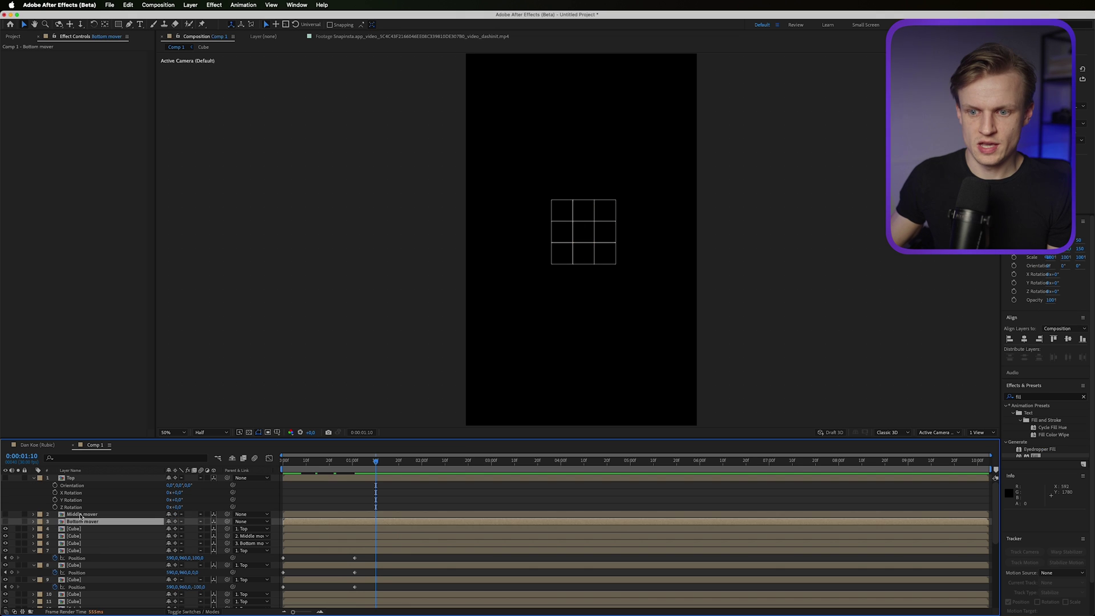
# Step: Reveal Bottom mover's rotation properties and add a Y Rotation keyframe at 0:00:01:10
pyautogui.click(79, 514)
pyautogui.click(79, 522)
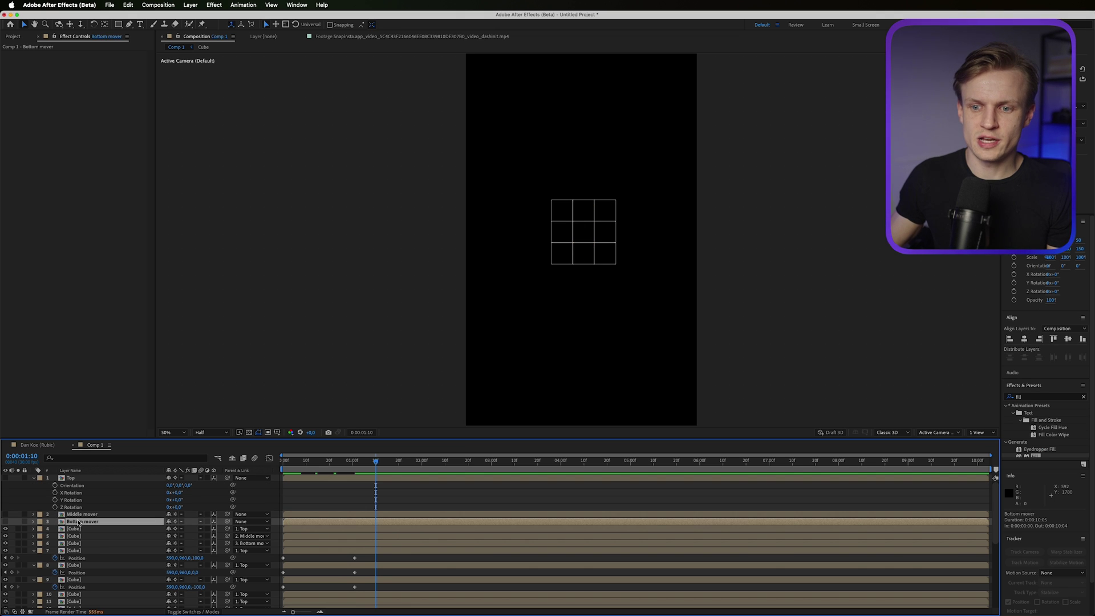
pyautogui.press('r')
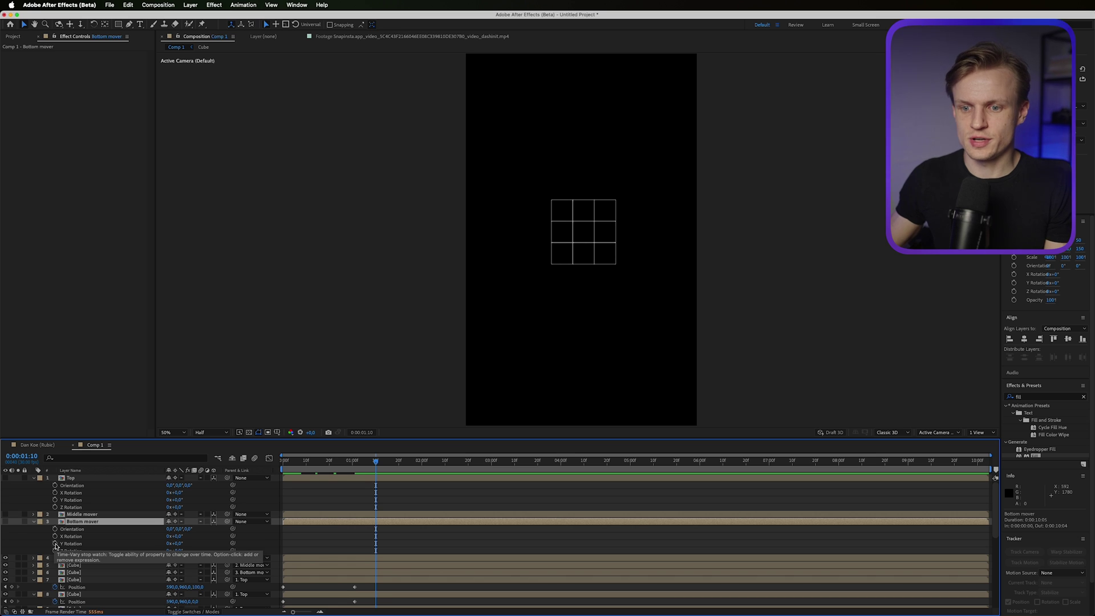
pyautogui.click(55, 544)
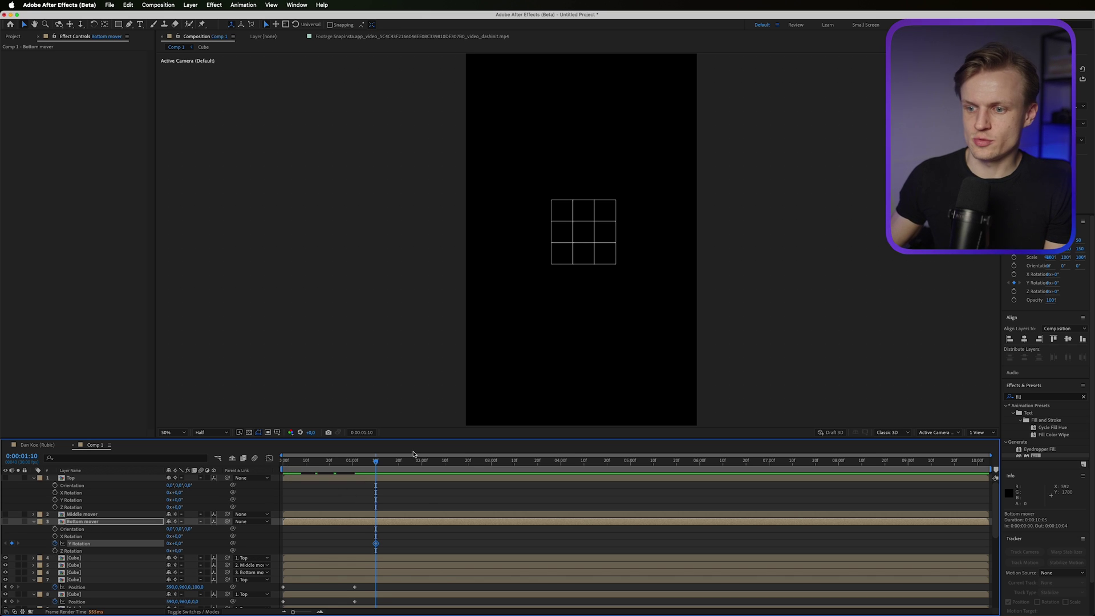
# Step: Set Bottom mover's Y Rotation to one full revolution at 0:00:01:29
pyautogui.click(419, 460)
pyautogui.moveTo(171, 543); pyautogui.dragTo(179, 544)
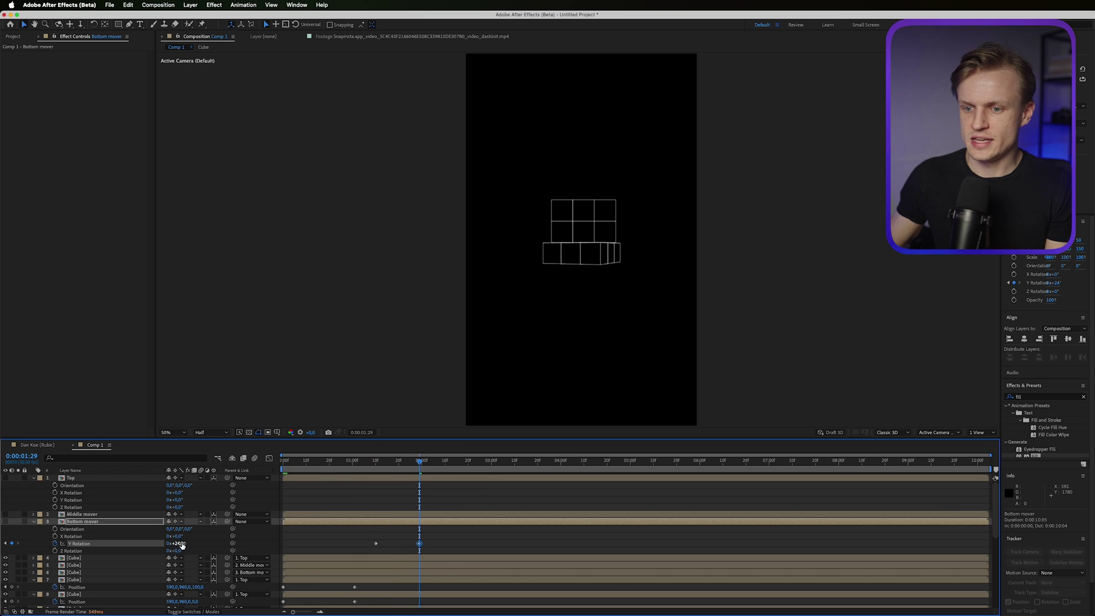
pyautogui.press('super+z')
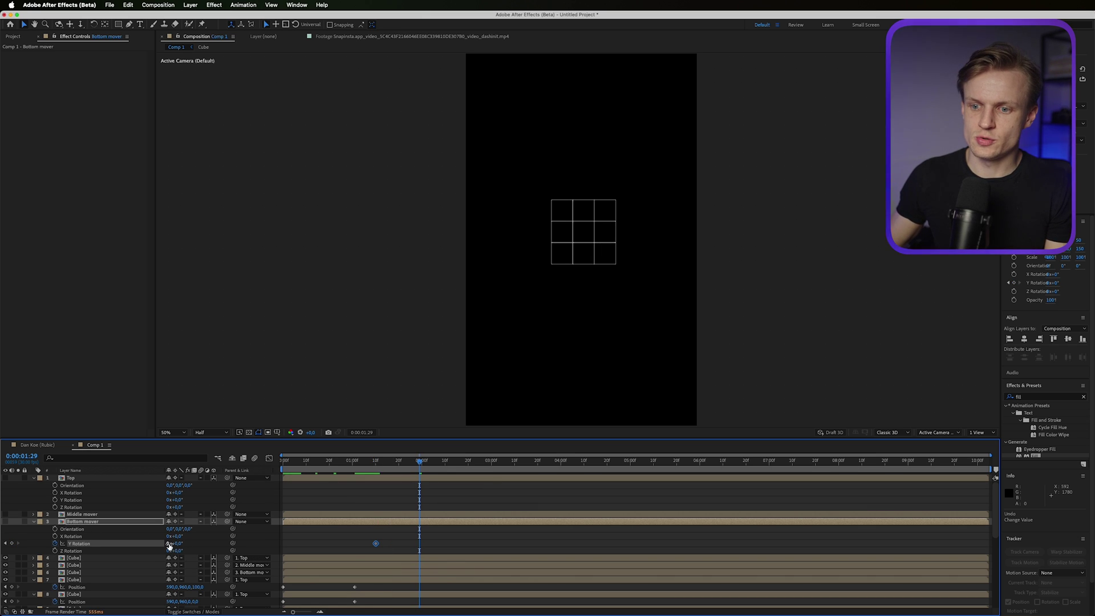
pyautogui.click(170, 544)
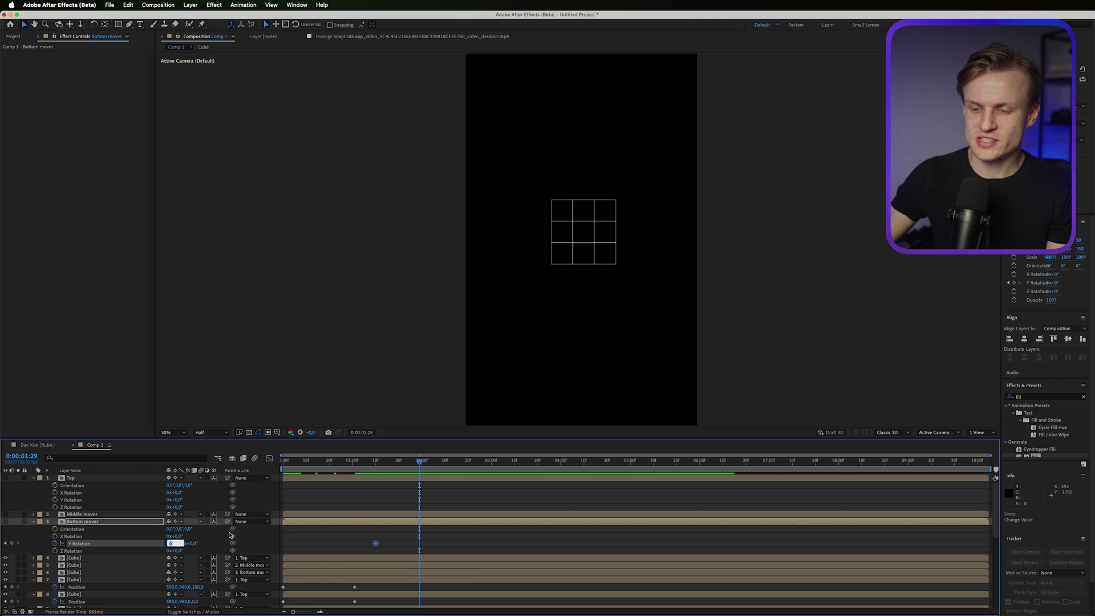
pyautogui.press('Return')
# Step: Scrub through Bottom mover's rotation and inspect the turning cube row up close
pyautogui.moveTo(367, 464); pyautogui.dragTo(426, 464)
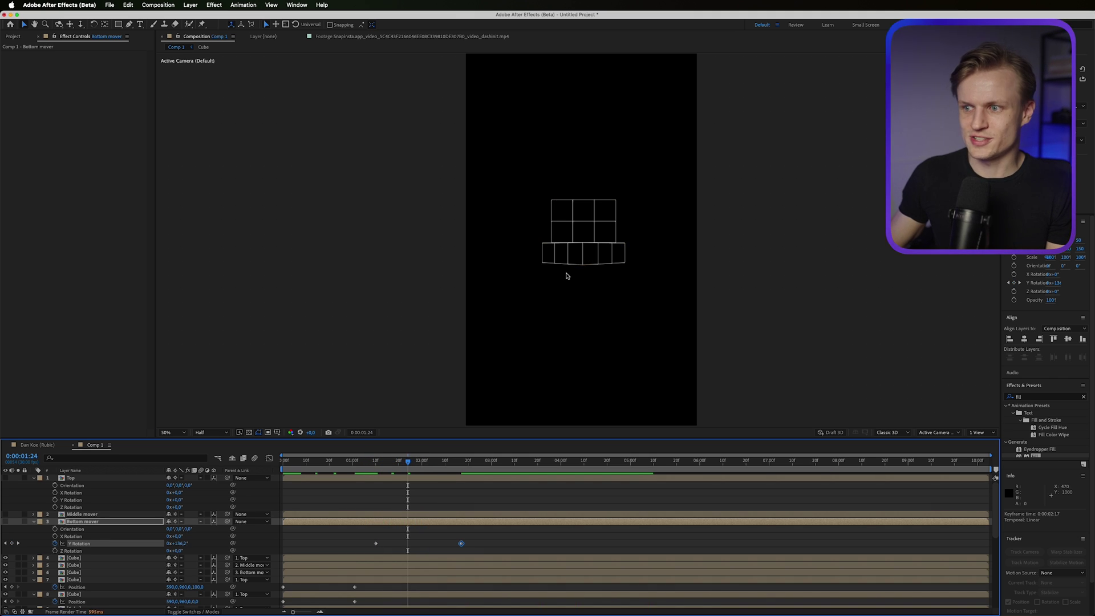
pyautogui.scroll(2, 567, 276)
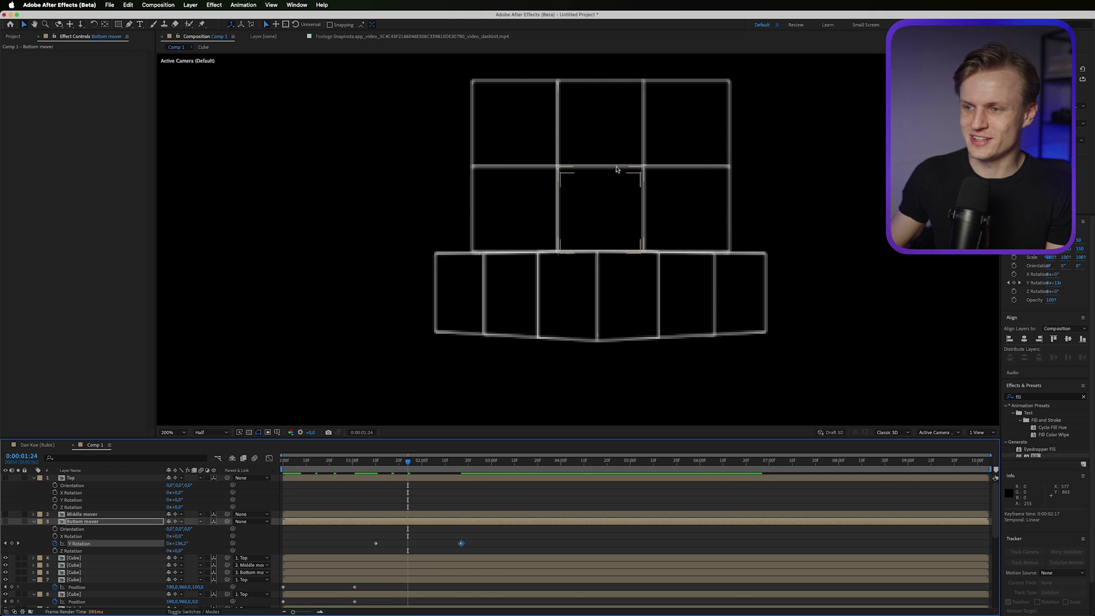
pyautogui.scroll(-2, 647, 282)
pyautogui.scroll(-1, 646, 282)
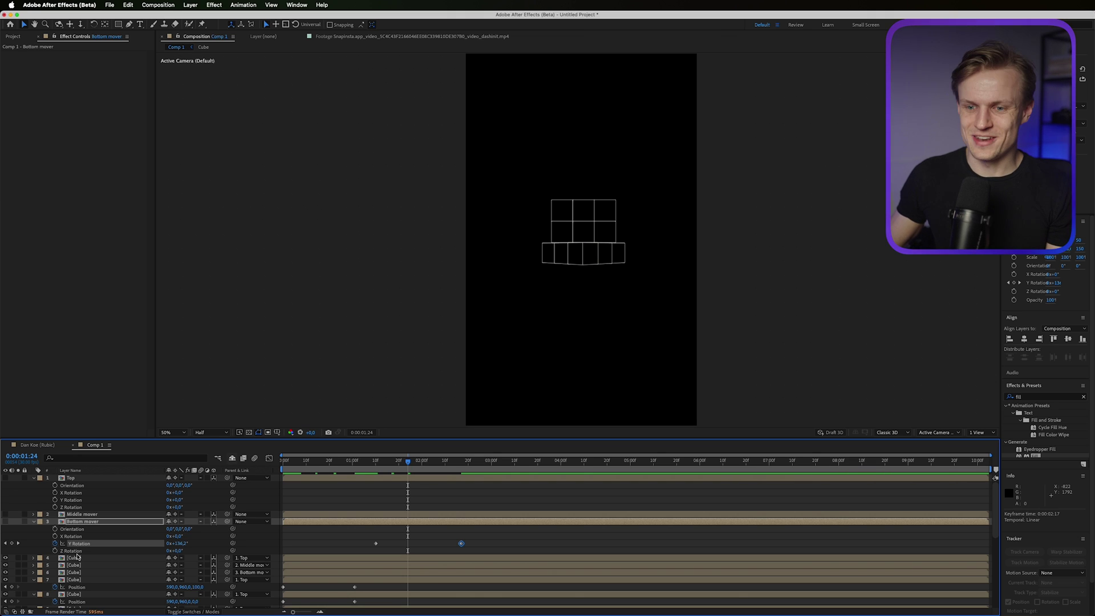
# Step: Copy Bottom mover's Y Rotation keyframes and paste them onto Middle mover at 0:00:01:24
pyautogui.click(81, 515)
pyautogui.press('r')
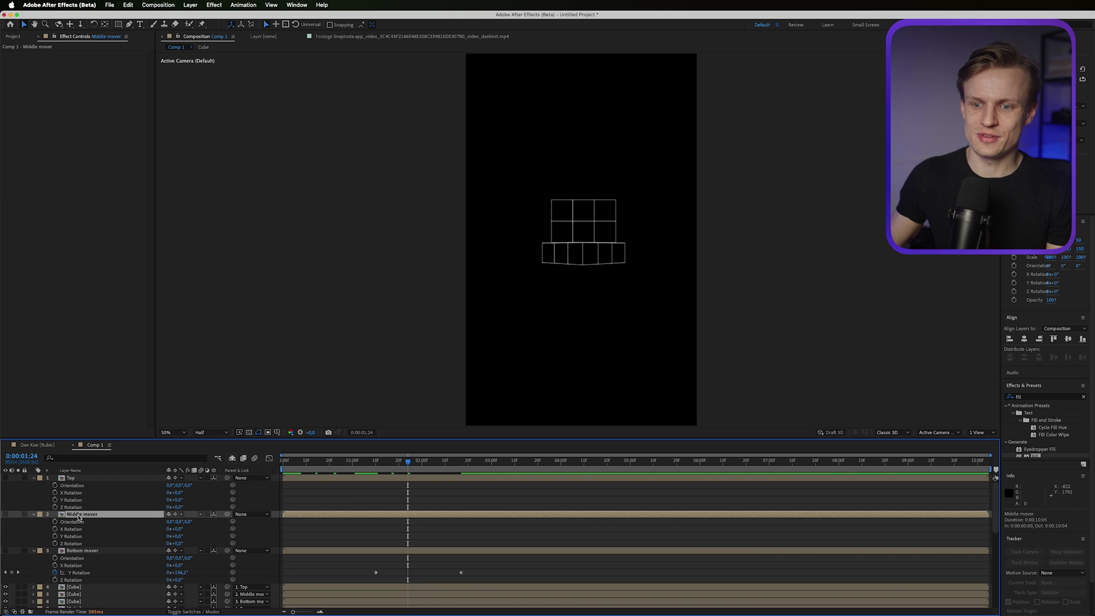
pyautogui.moveTo(497, 568); pyautogui.dragTo(329, 578)
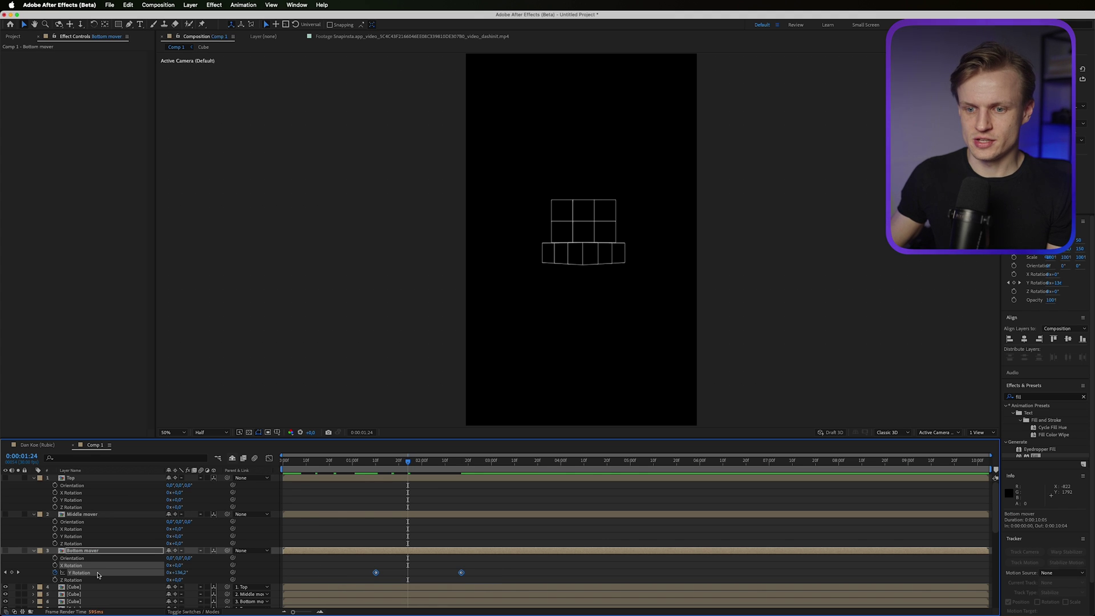
pyautogui.hotkey('ctrl', 'c')
pyautogui.click(255, 516)
pyautogui.hotkey('ctrl', 'v')
# Step: Paste the Y Rotation keyframes onto the Top layer at 0:00:02:09 and scrub through the staggered rotations
pyautogui.moveTo(408, 462); pyautogui.dragTo(441, 469)
pyautogui.press('pagedown')
pyautogui.click(79, 500)
pyautogui.press('cmd+v')
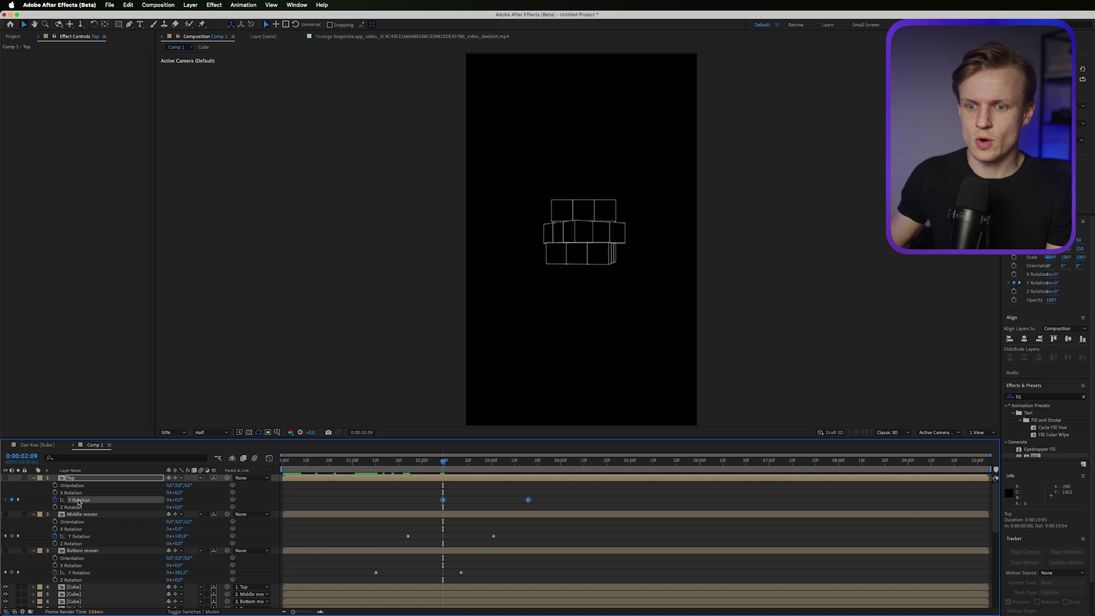
pyautogui.moveTo(444, 465); pyautogui.dragTo(538, 467)
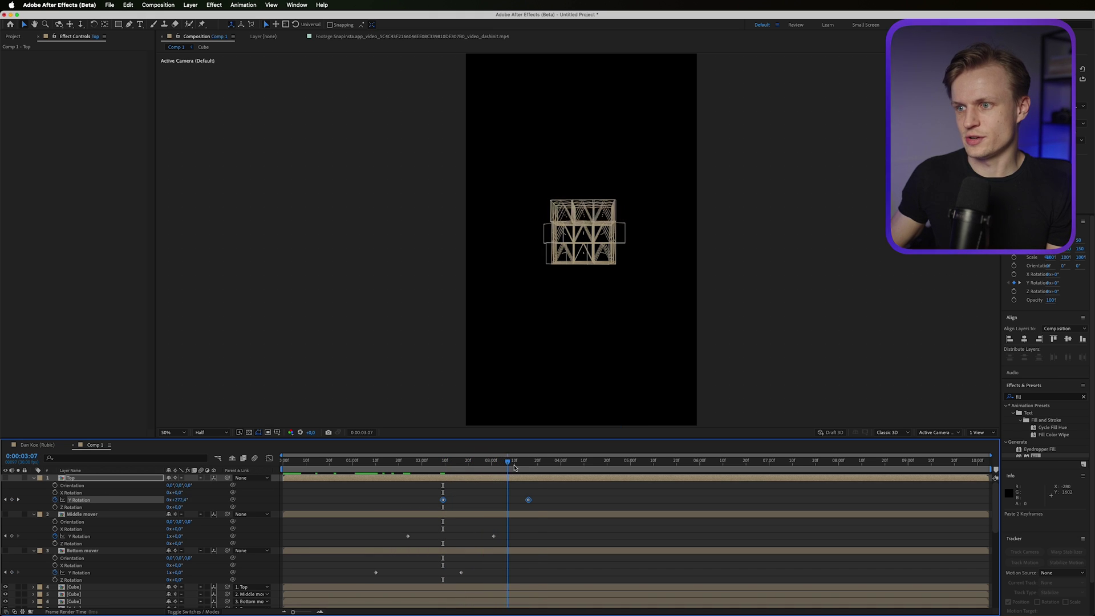
pyautogui.click(609, 326)
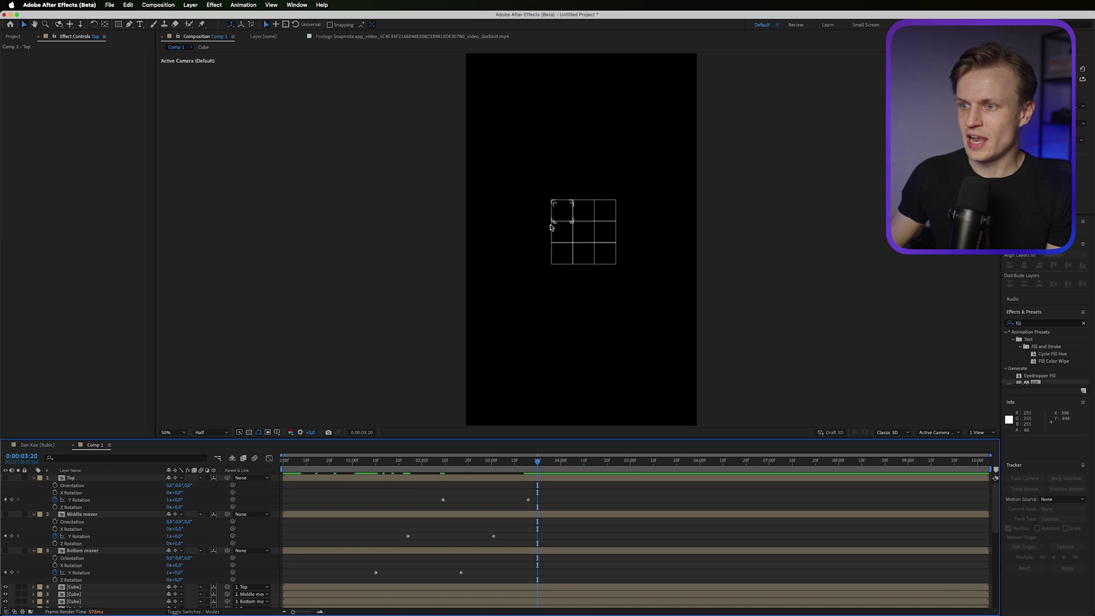
# Step: At 0:00:02:17, apply the Tint effect to a Cube in the middle row and map black to white
pyautogui.moveTo(446, 461); pyautogui.dragTo(461, 462)
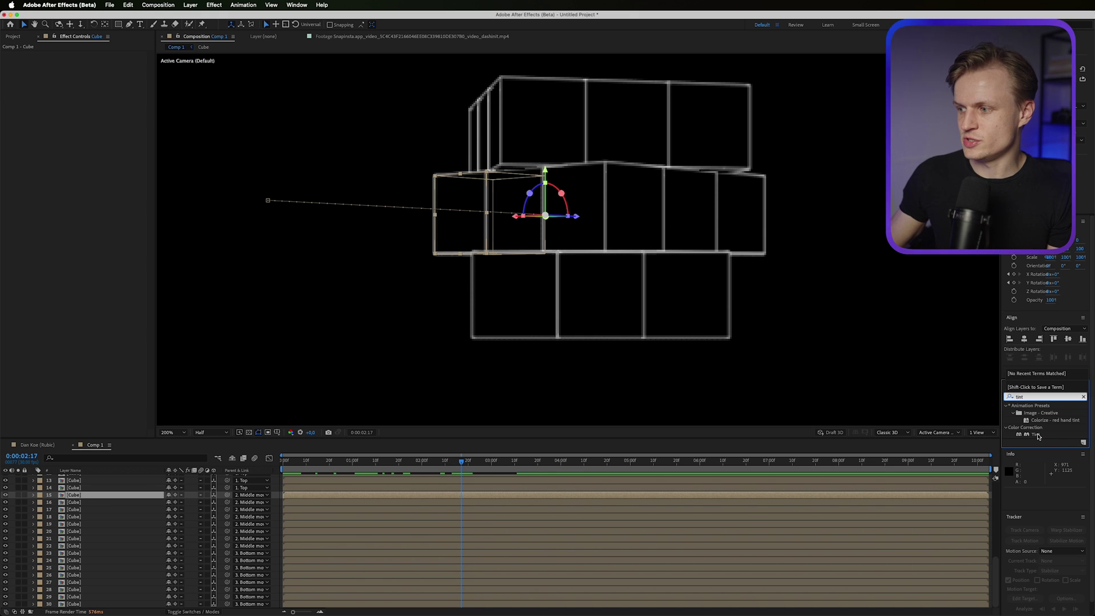
pyautogui.moveTo(1038, 436); pyautogui.dragTo(91, 62)
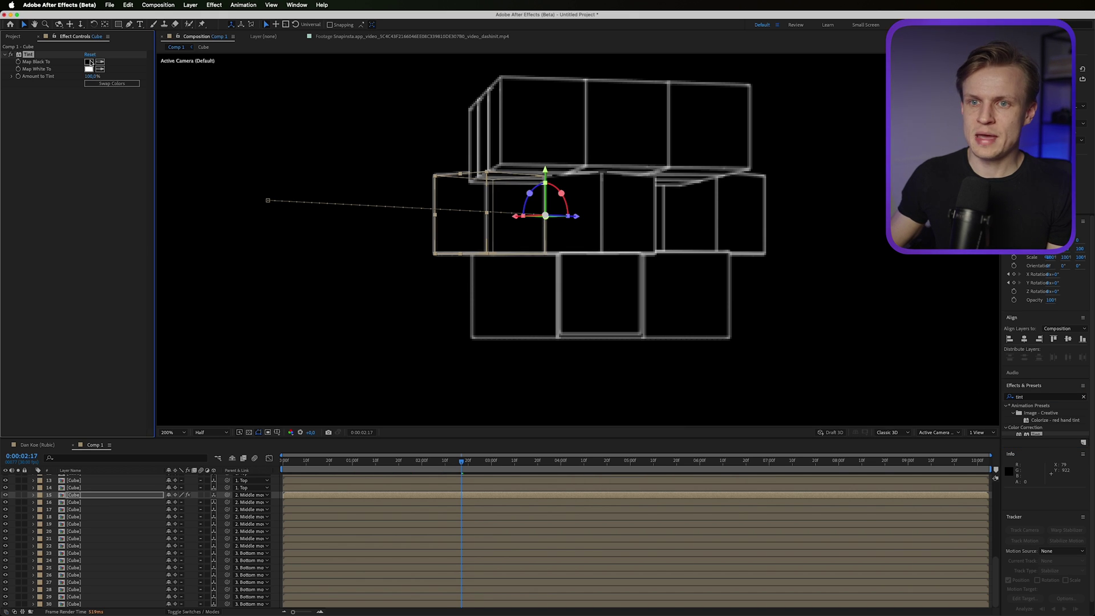
pyautogui.click(89, 61)
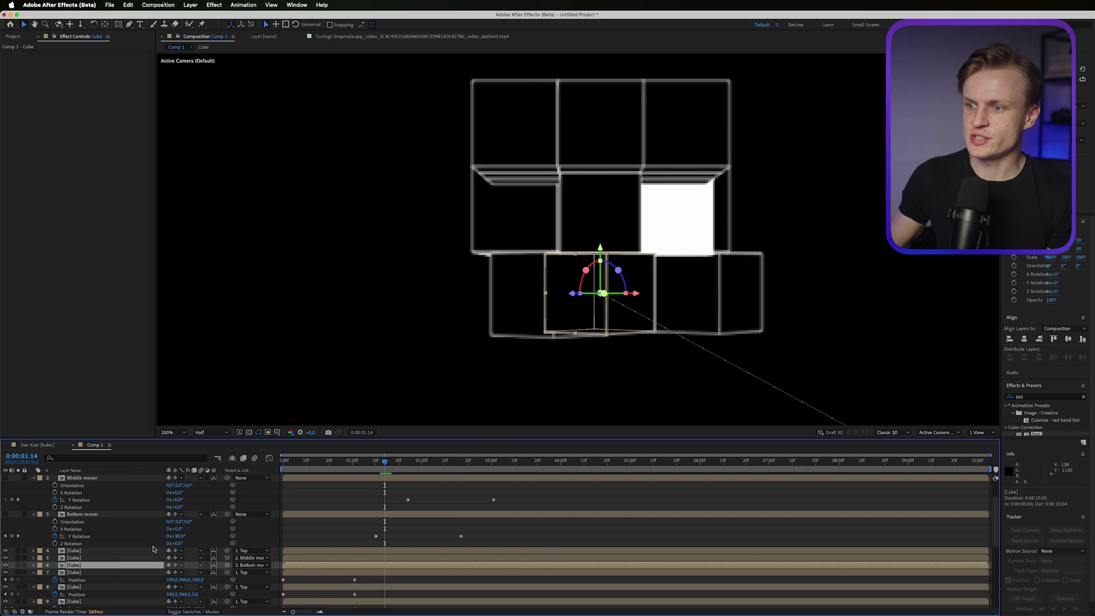
# Step: Inspect the selected bottom-row Cube up close and move its layer lower in the layer stack
pyautogui.press('.')
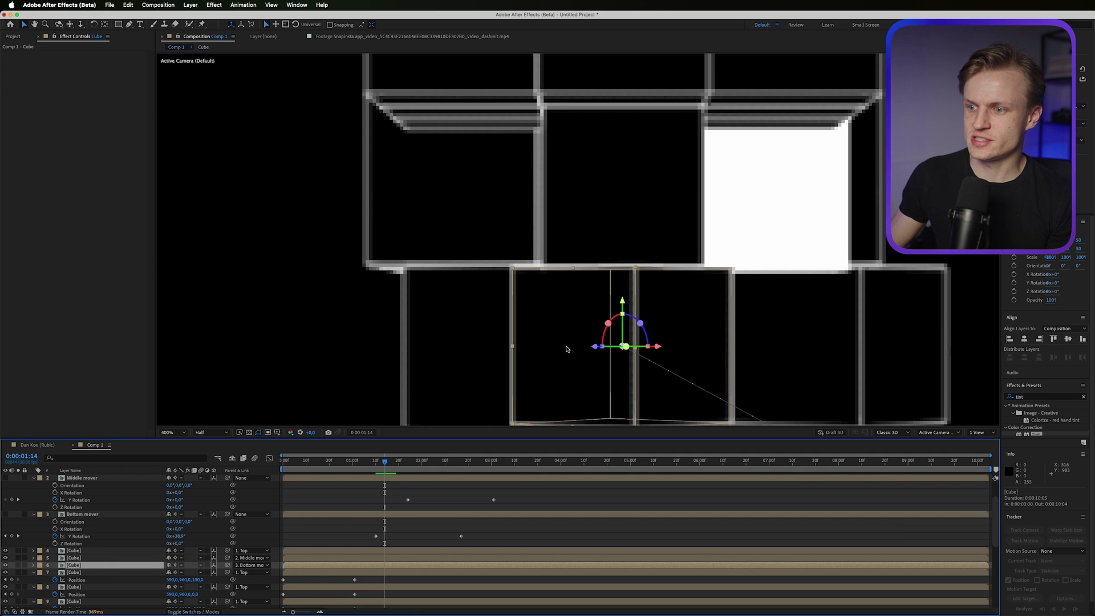
pyautogui.press(',')
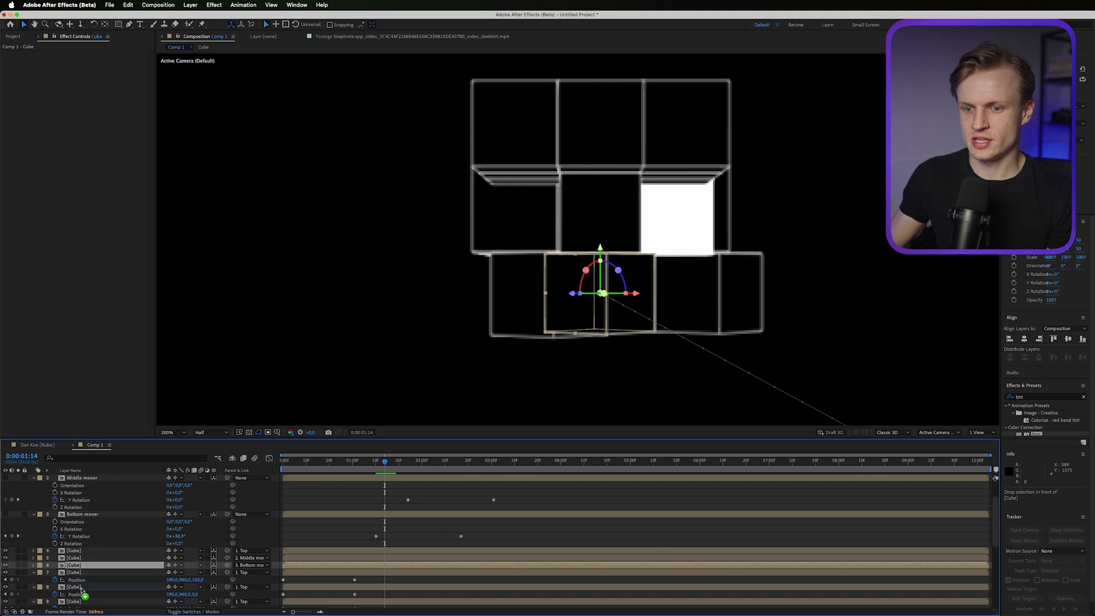
pyautogui.scroll(-10, 80, 593)
pyautogui.moveTo(83, 612); pyautogui.dragTo(84, 586)
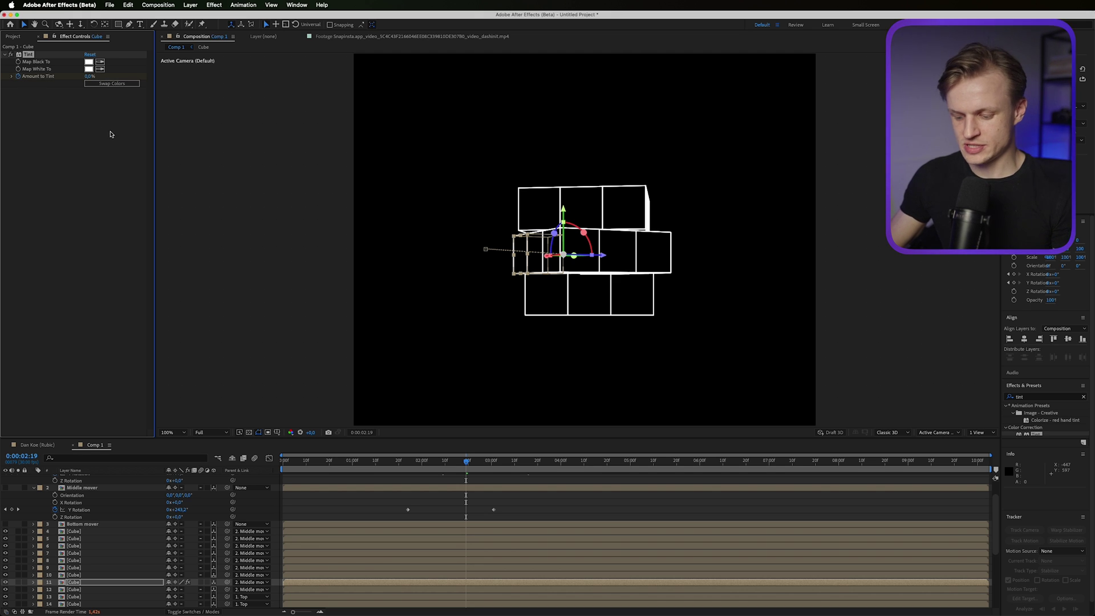
# Step: Reveal the selected middle-row Cube's keyframes and set Amount to Tint to 100% at 0:00:02:16
pyautogui.press('u')
pyautogui.scroll(-3, 464, 575)
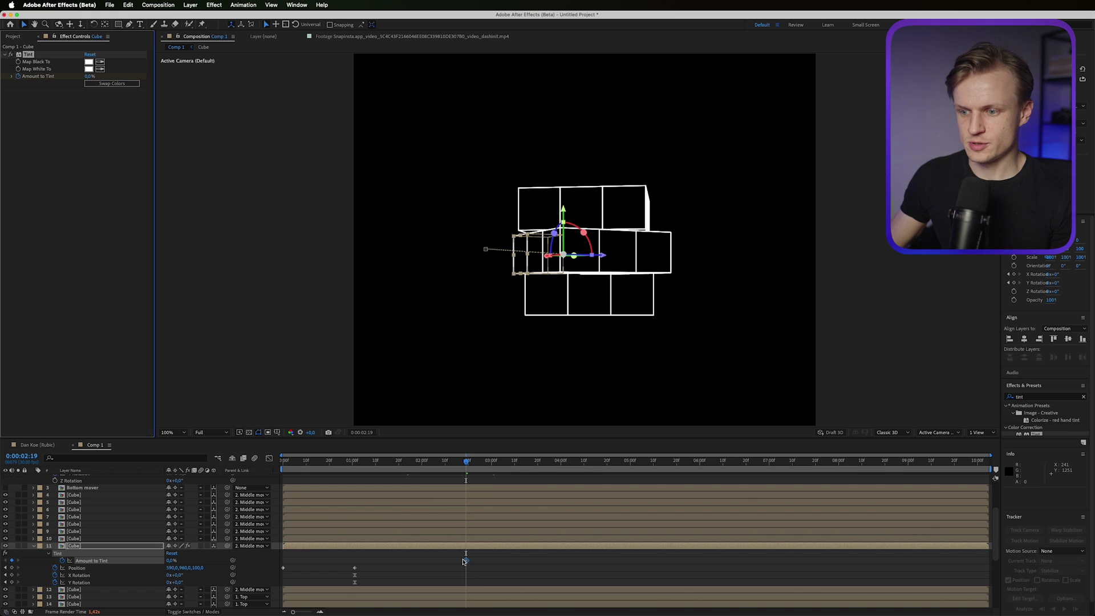
pyautogui.press('pageup')
pyautogui.press('pageup')
pyautogui.press('pageup')
pyautogui.press('pageup')
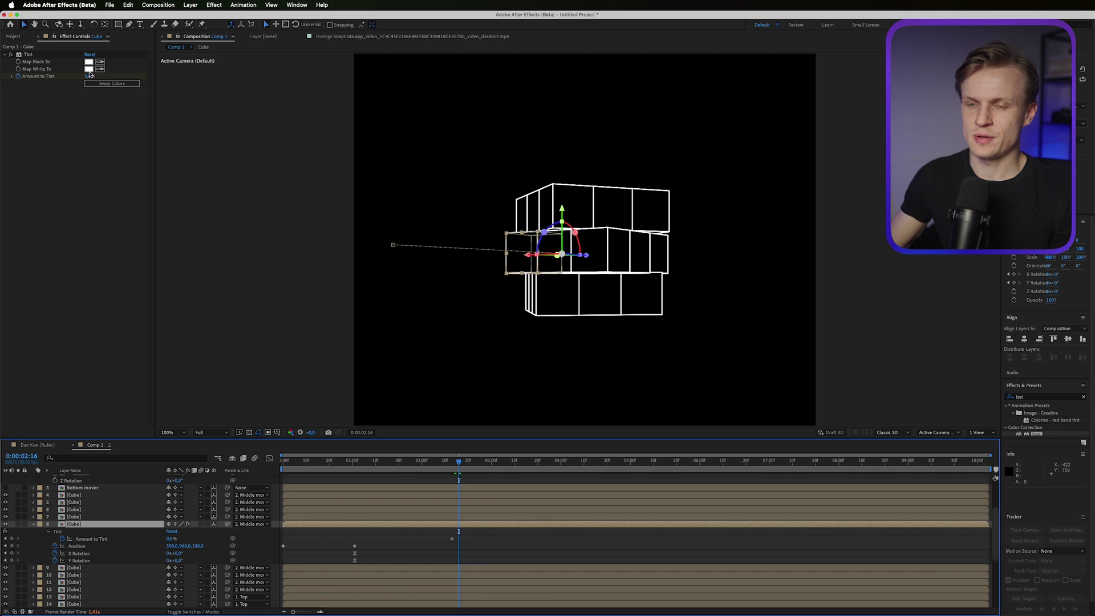
pyautogui.moveTo(90, 76); pyautogui.dragTo(288, 65)
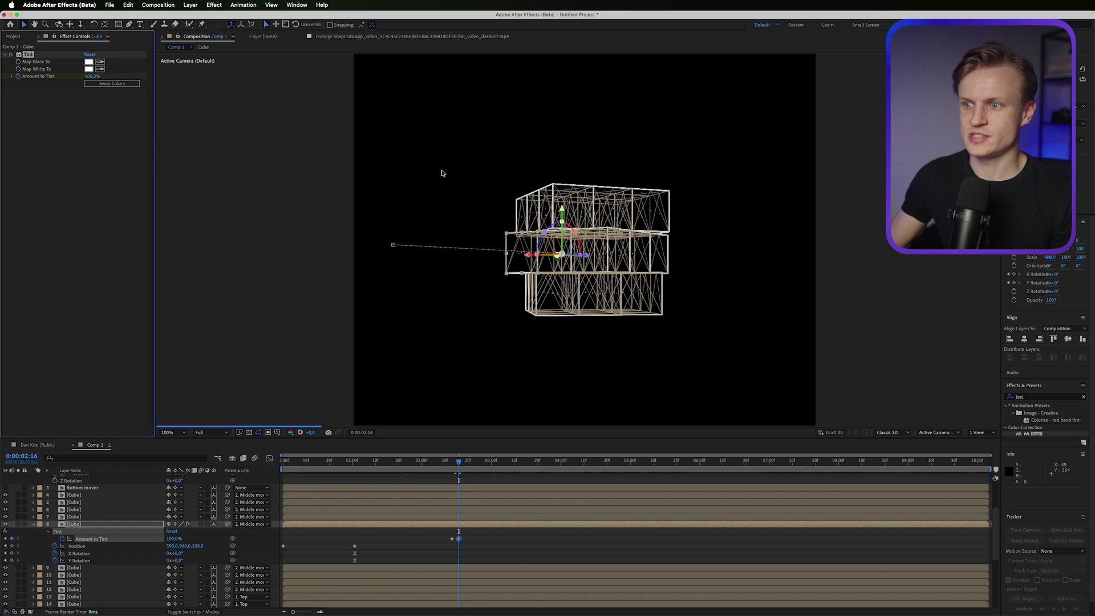
# Step: Move to 0:00:02:19 and set the same Cube's Amount to Tint to 0% to end the flash
pyautogui.press('pagedown')
pyautogui.press('pagedown')
pyautogui.press('pagedown')
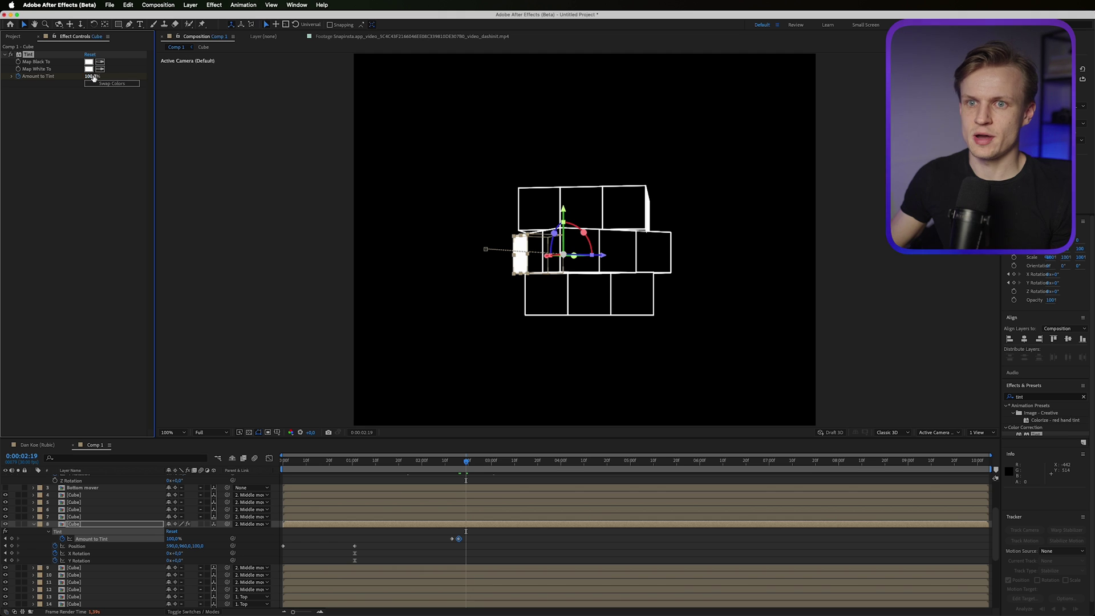
pyautogui.moveTo(2, 83); pyautogui.dragTo(0, 83)
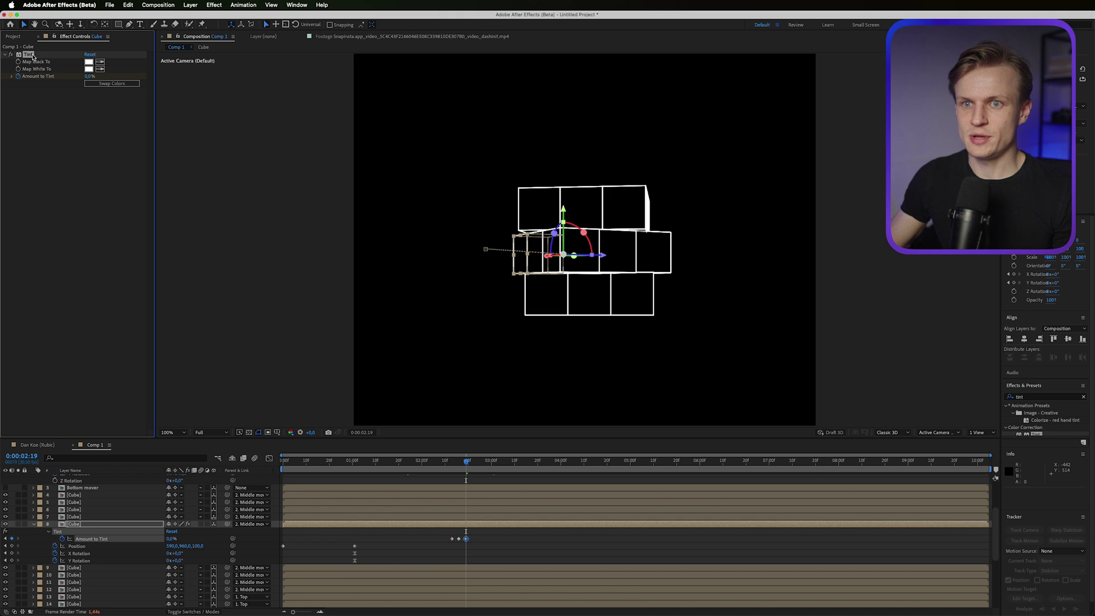
# Step: Copy the animated Tint effect onto the adjacent middle-row Cube, starting at 0:00:02:16
pyautogui.click(453, 520)
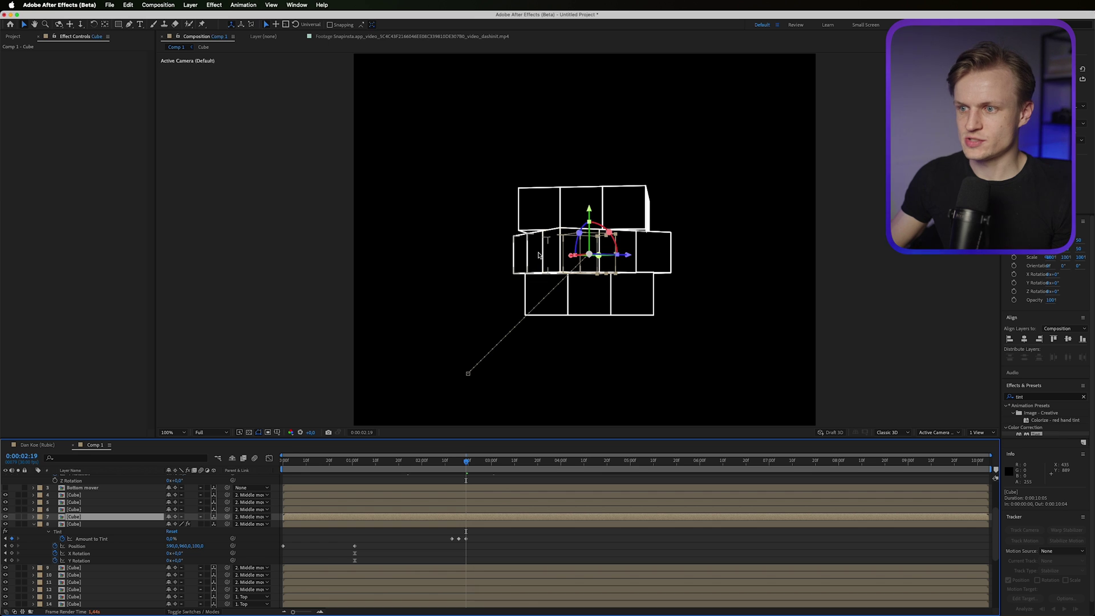
pyautogui.press('.')
pyautogui.click(488, 249)
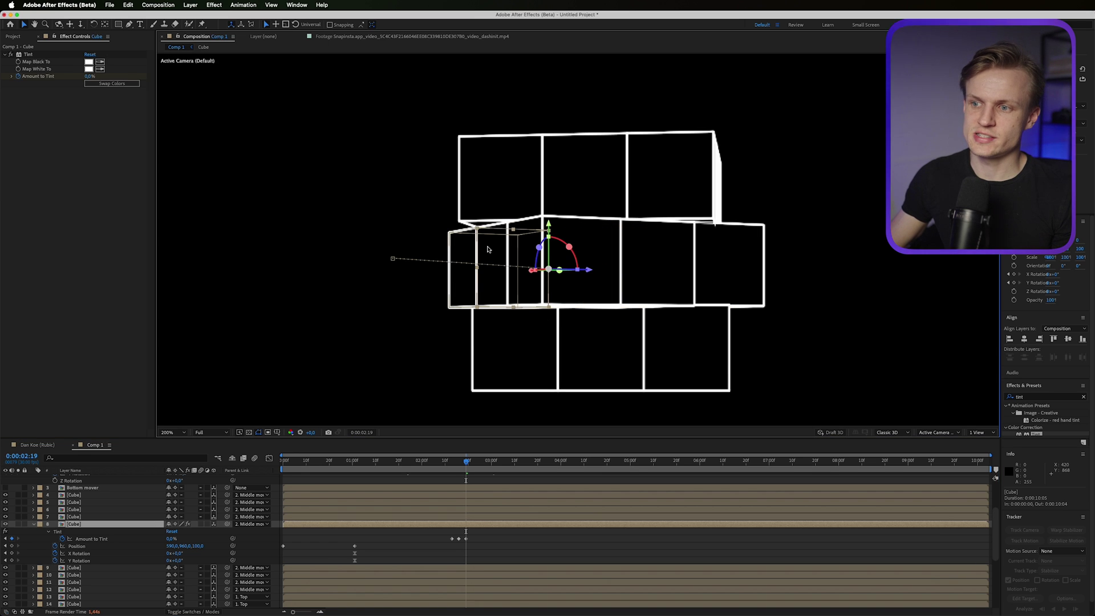
pyautogui.click(478, 496)
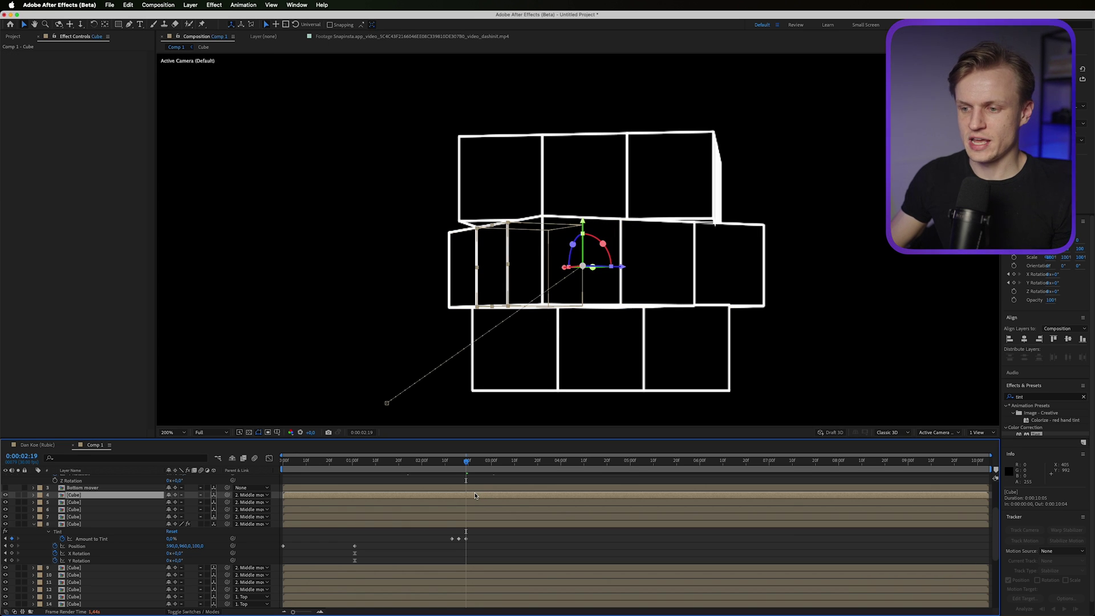
pyautogui.press('pageup')
pyautogui.press('pageup')
pyautogui.press('pageup')
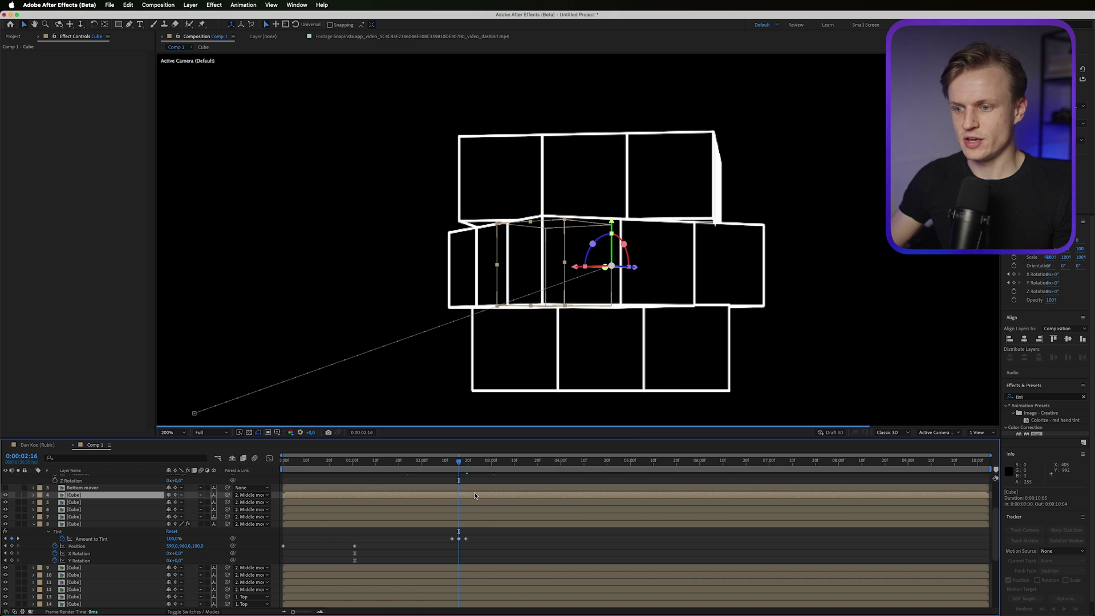
pyautogui.press('super+v')
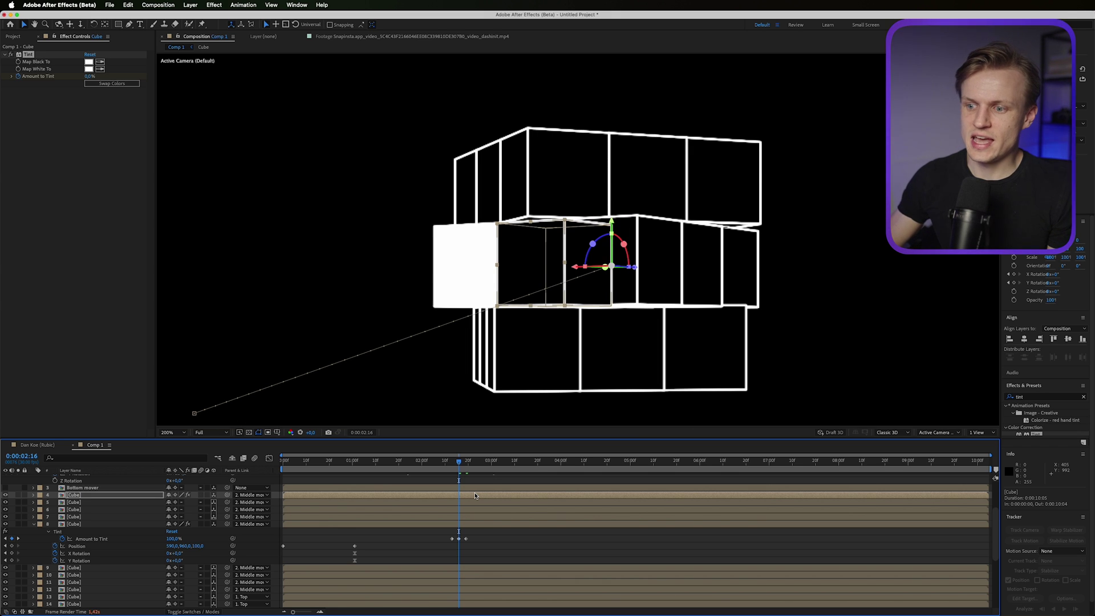
# Step: At 0:00:02:19, move the third middle-row Cube's layer above the previously tinted one and add the animated Tint to it
pyautogui.press('pagedown')
pyautogui.press('pagedown')
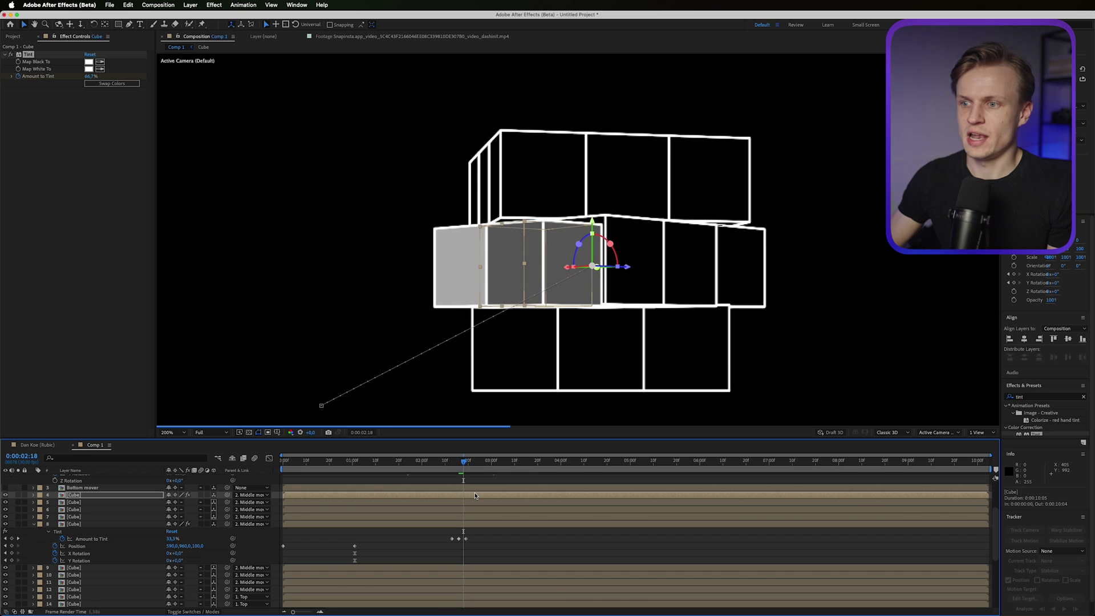
pyautogui.press('pagedown')
pyautogui.moveTo(78, 502); pyautogui.dragTo(80, 495)
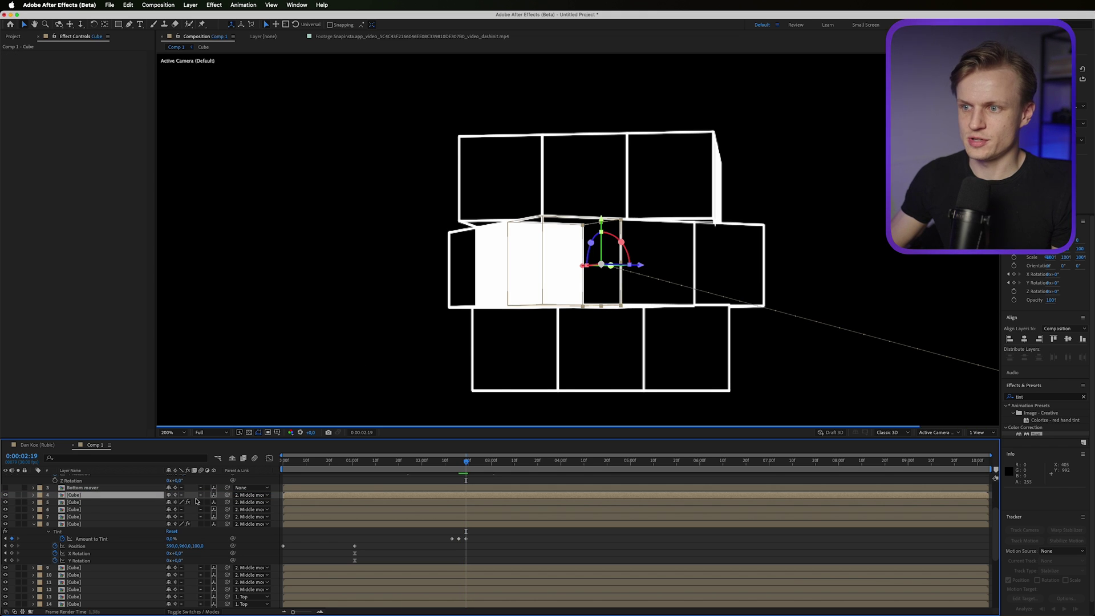
pyautogui.click(79, 502)
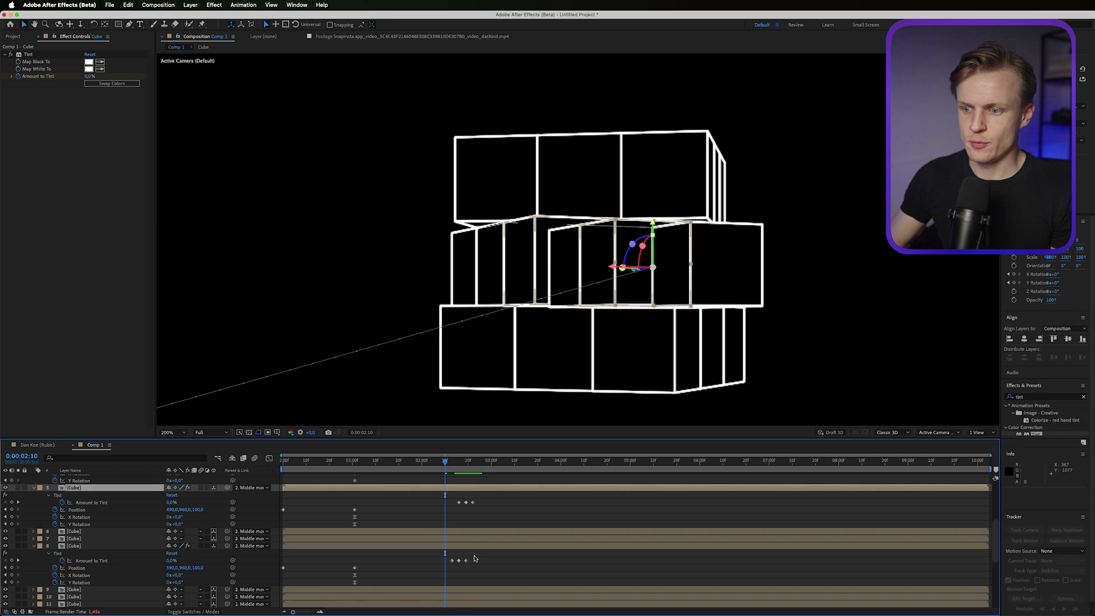
# Step: Spread the Amount to Tint keyframes of the three tinted Cubes further apart so each white flash lasts longer
pyautogui.click(459, 560)
pyautogui.moveTo(526, 574); pyautogui.dragTo(480, 502)
pyautogui.moveTo(503, 476); pyautogui.dragTo(435, 593)
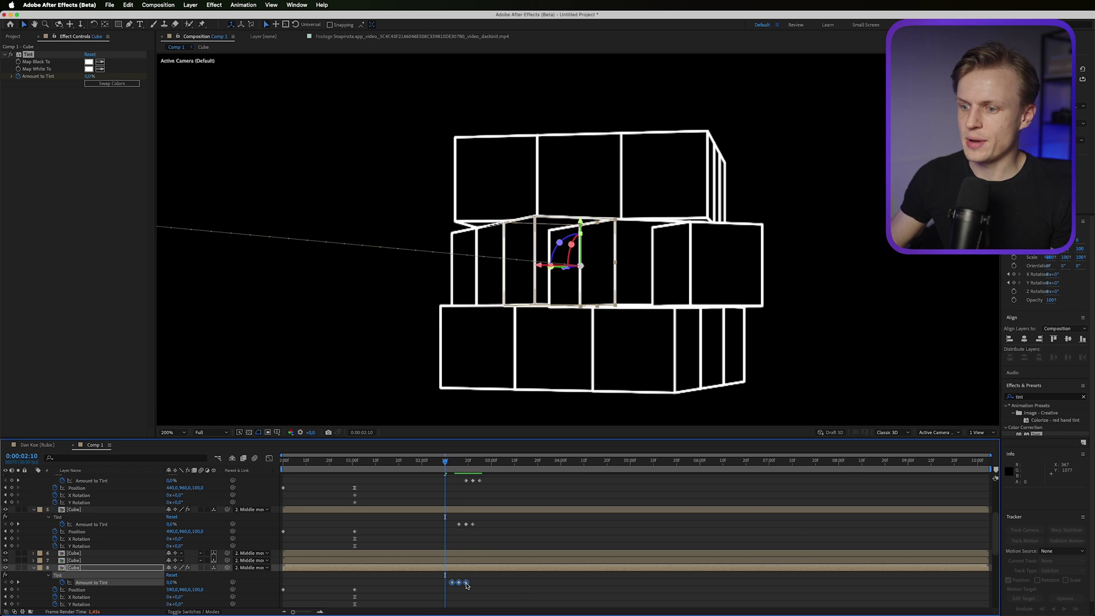
pyautogui.moveTo(481, 518); pyautogui.dragTo(453, 530)
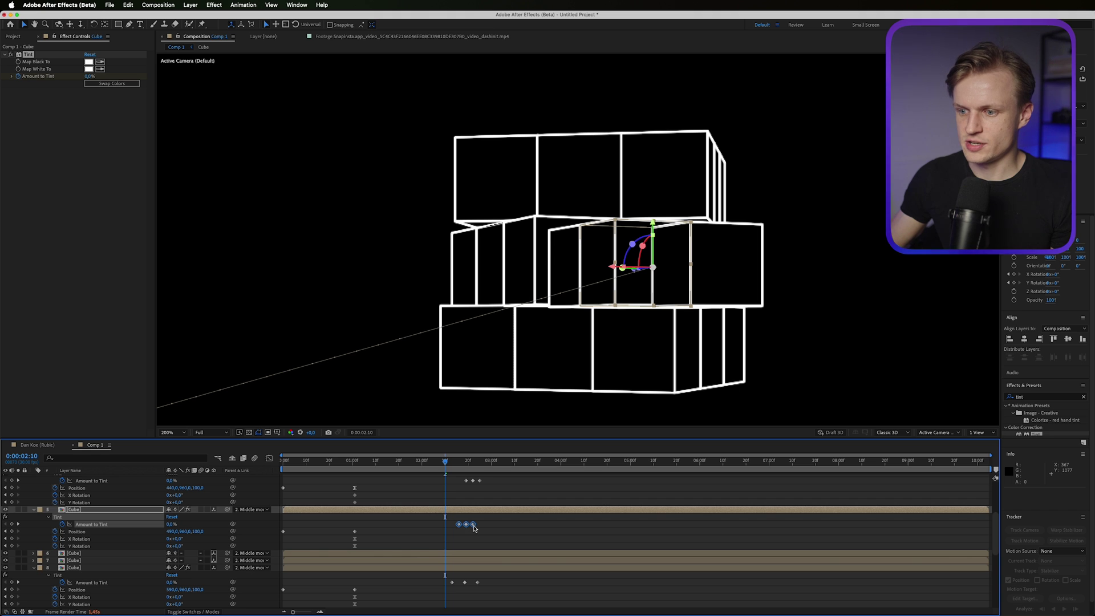
pyautogui.scroll(1, 502, 495)
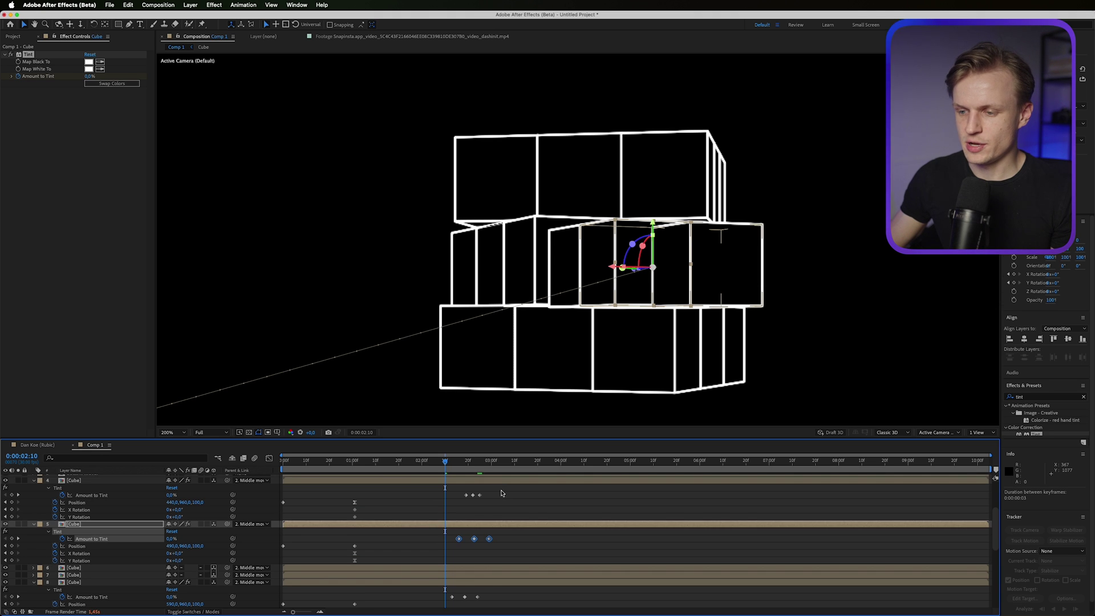
pyautogui.moveTo(501, 490); pyautogui.dragTo(450, 508)
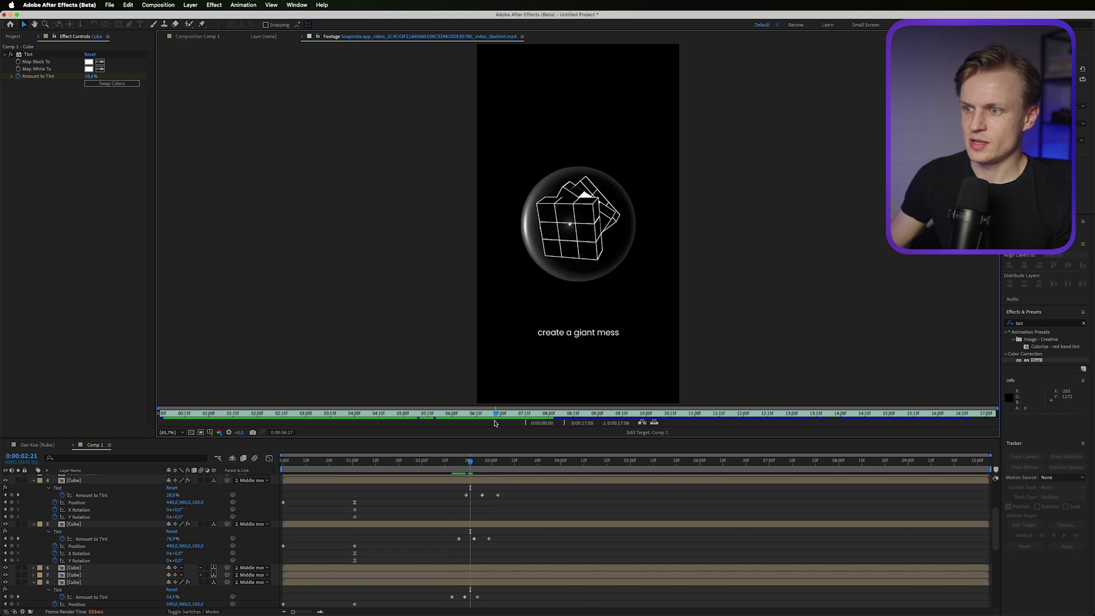
# Step: Scrub the reference footage to examine the cube motion that follows the layer rotations
pyautogui.moveTo(510, 423); pyautogui.dragTo(515, 423)
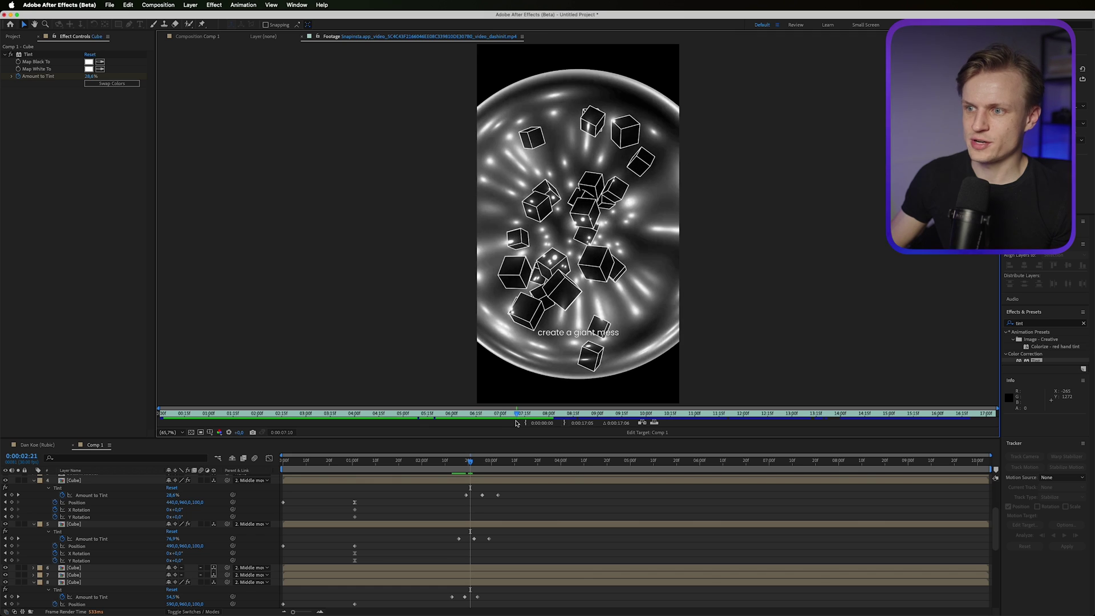